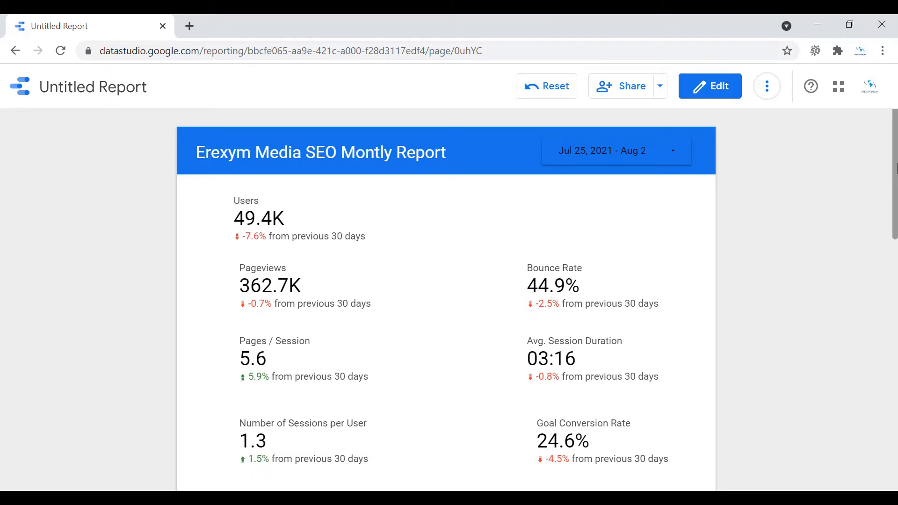
Look through the finished Erexym Media SEO report, including its scorecards and charts
left_click_drag(895, 169, 879, 179)
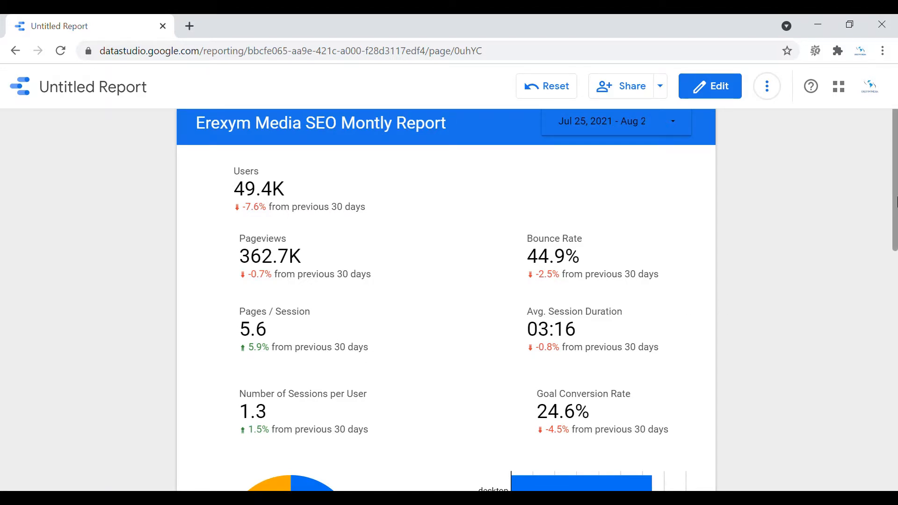
left_click_drag(896, 202, 895, 317)
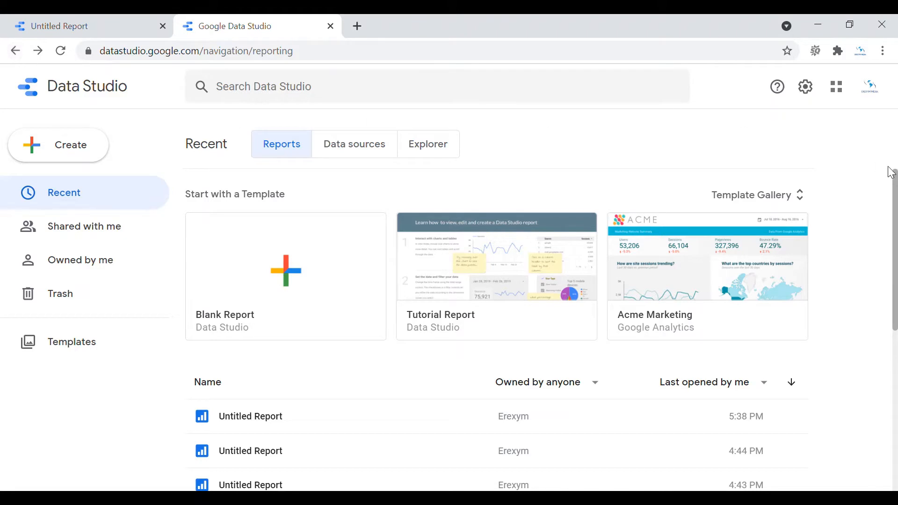
Open the Data Studio Template Gallery and look over the available report templates
scroll(894, 187, "down", 1)
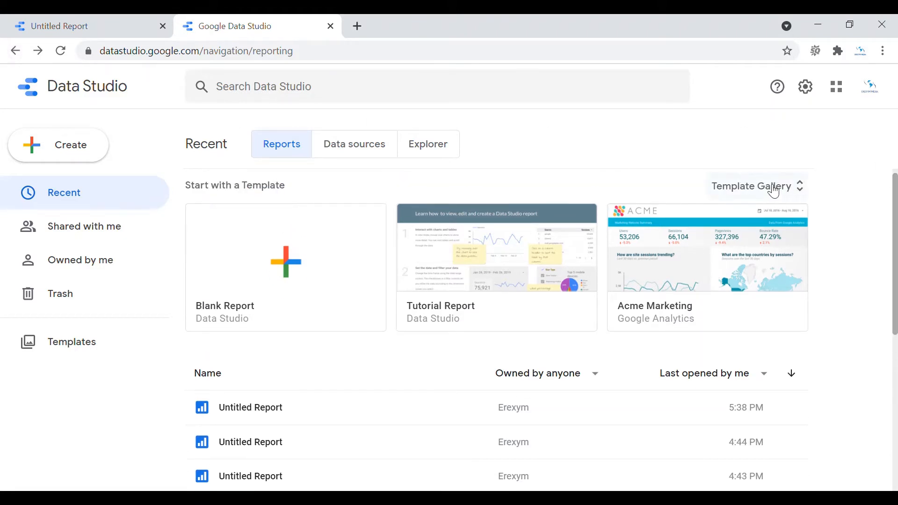
left_click(752, 189)
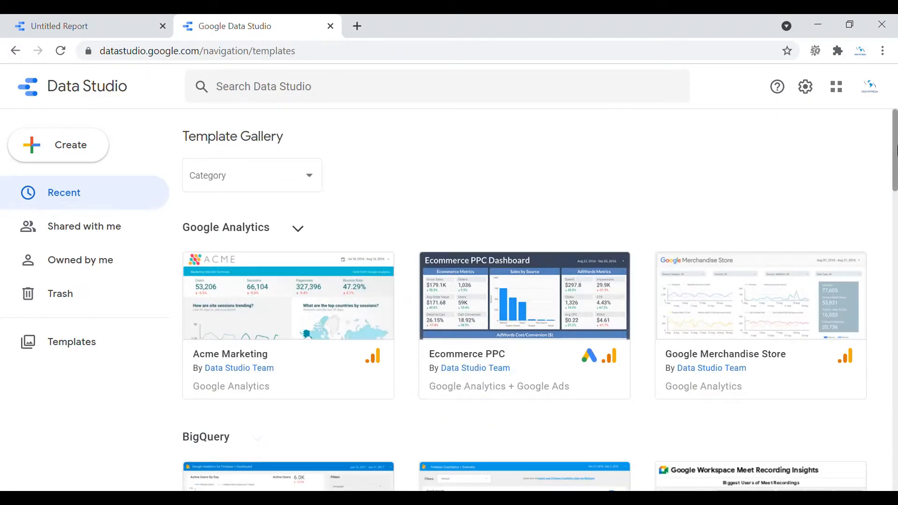
mouse_move(896, 150)
left_mouse_down()
mouse_move(894, 423)
mouse_move(885, 137)
left_mouse_up()
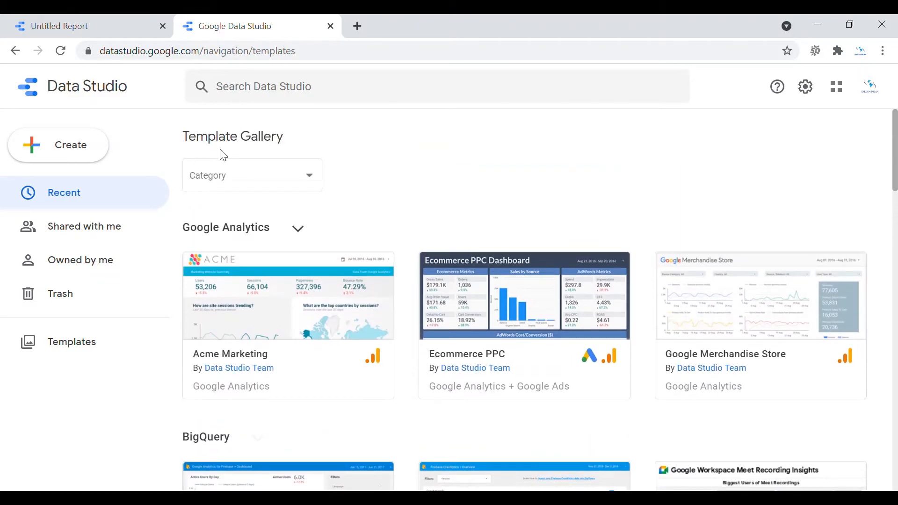
Create a new report and connect it to Google Analytics using Demo Account, UA - Google Merchandise Store, 1 Master View
left_click(64, 154)
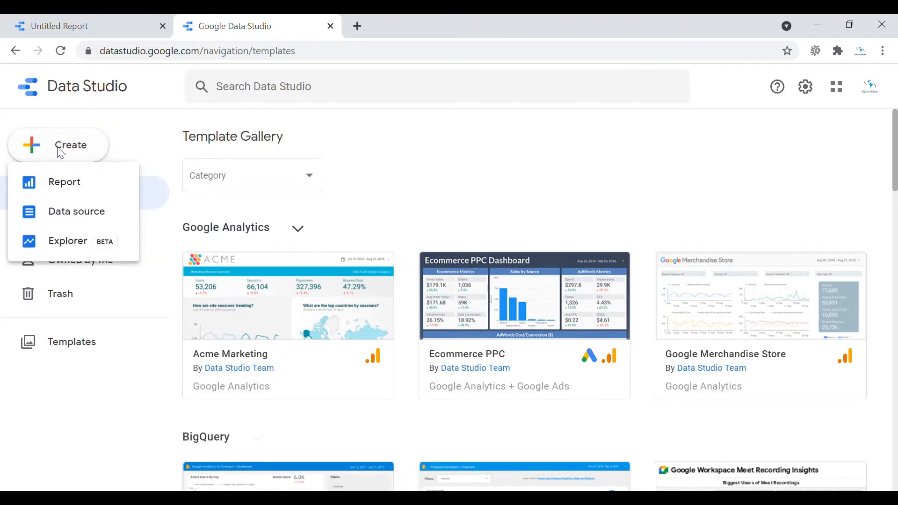
left_click(65, 184)
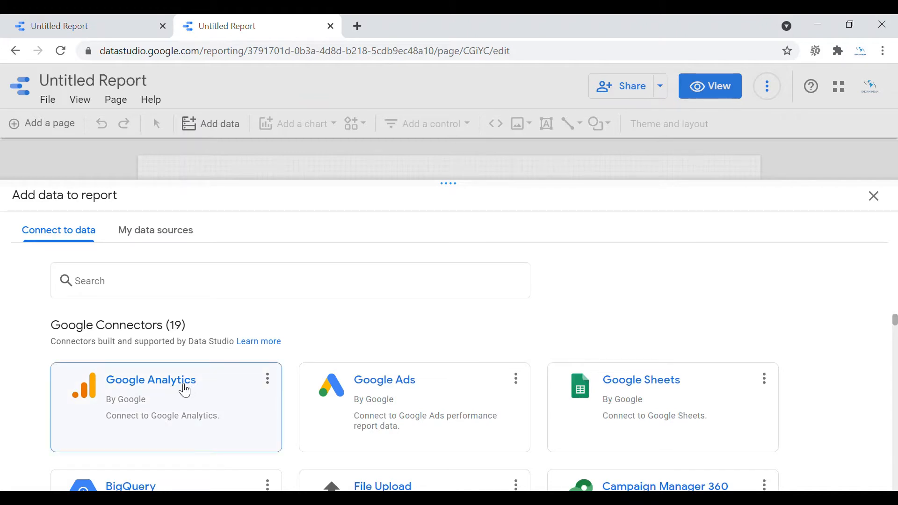
left_click(185, 391)
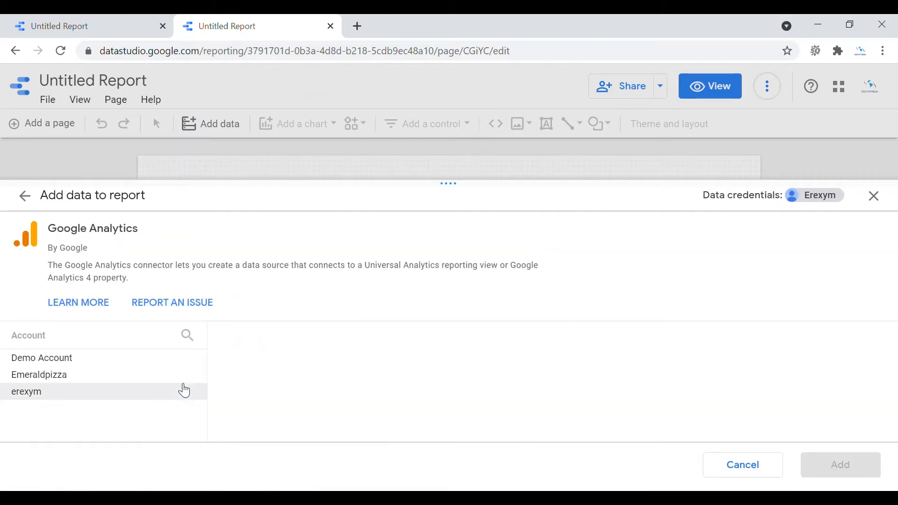
left_click(106, 364)
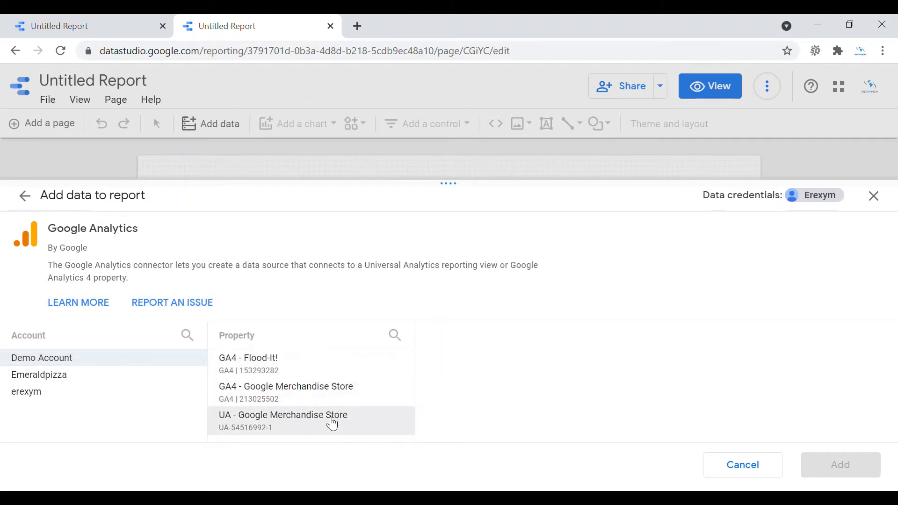
left_click(333, 424)
left_click(470, 364)
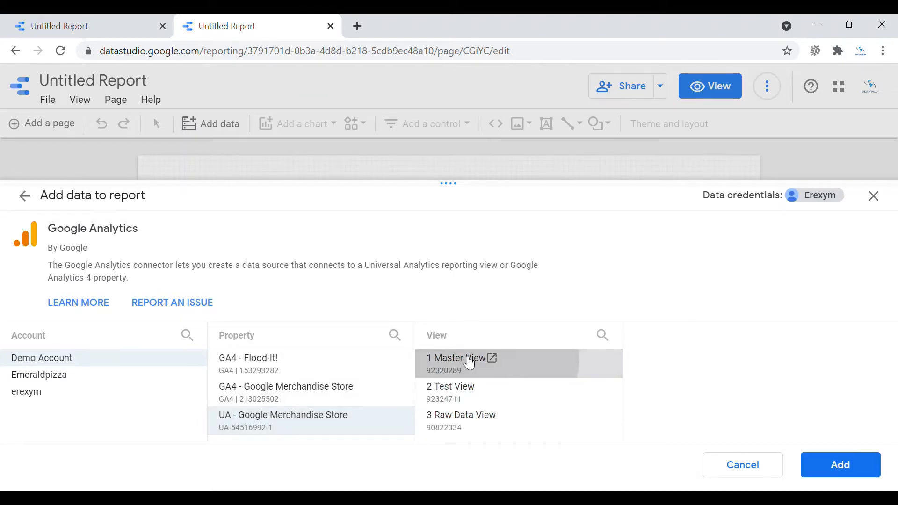
left_click(849, 464)
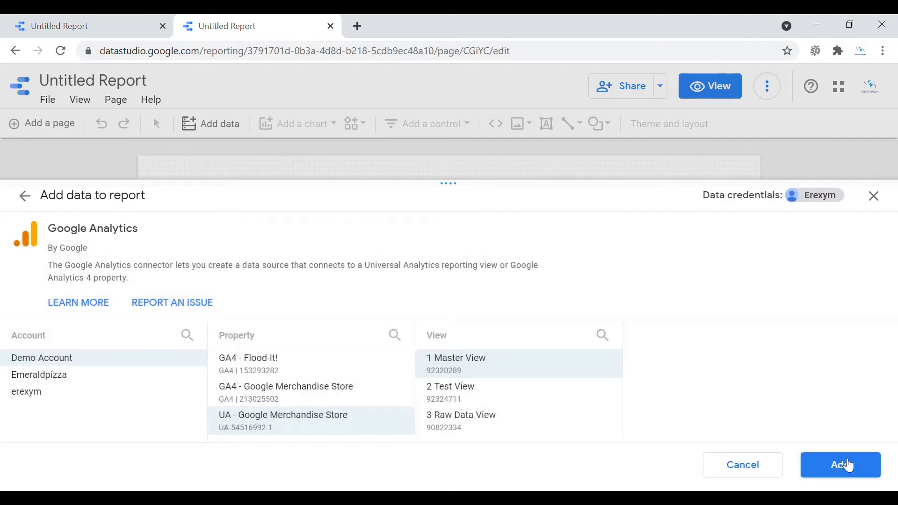
left_click(850, 465)
left_click(850, 466)
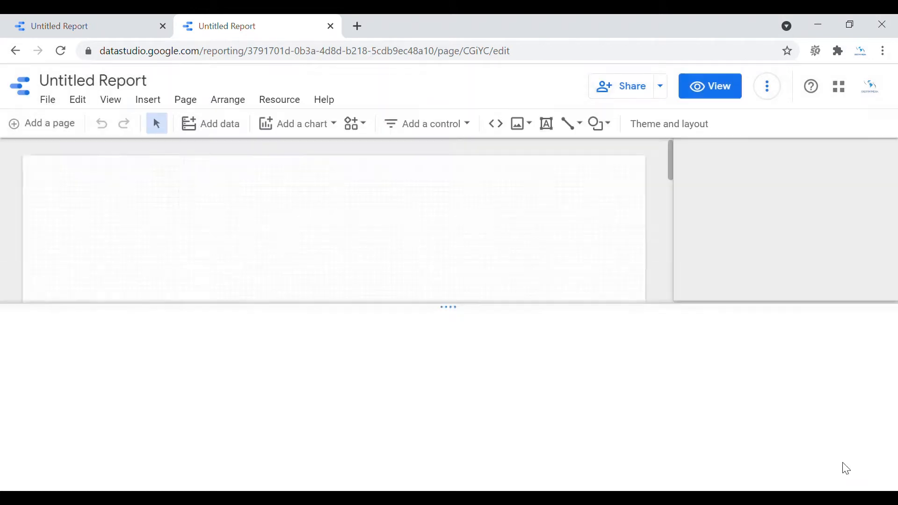
left_click(625, 310)
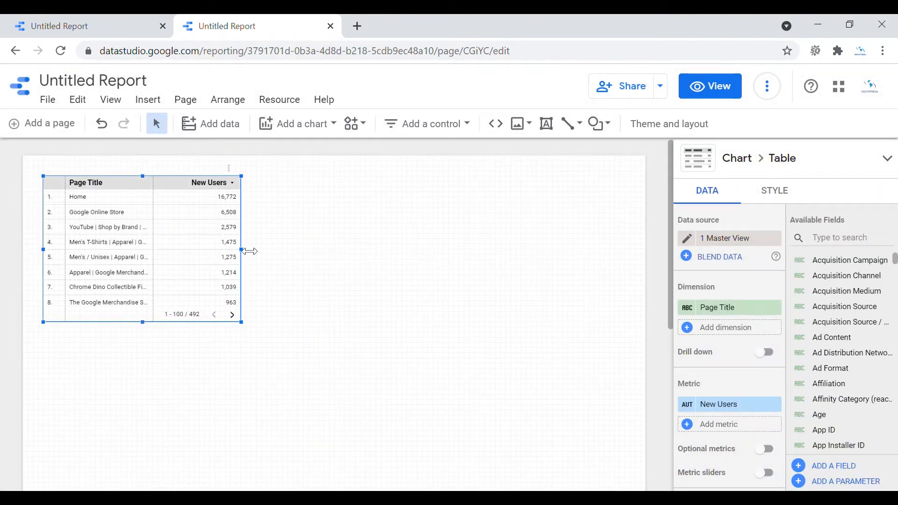
Delete the default Page Title table from the report page
left_click_drag(247, 250, 284, 249)
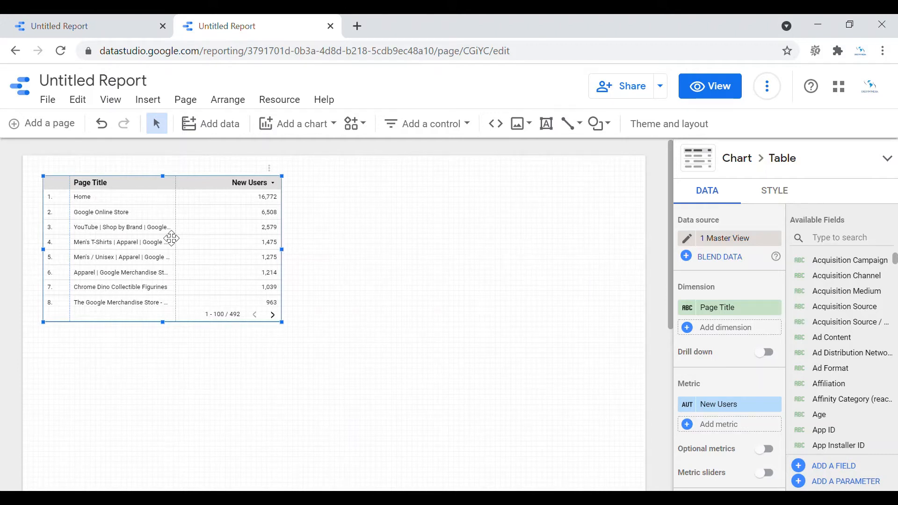
key("Delete")
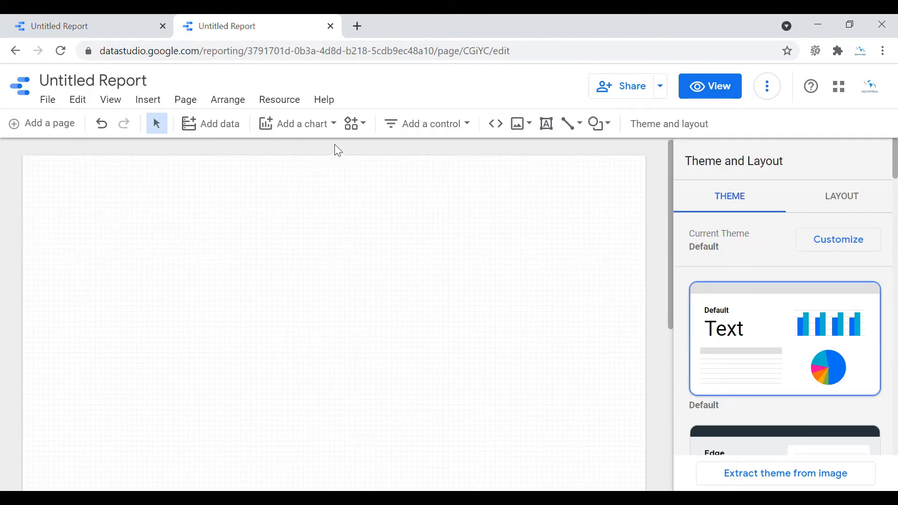
Add a plain-number scorecard in the upper-left area of the page, widen it and move it slightly down
left_click(301, 131)
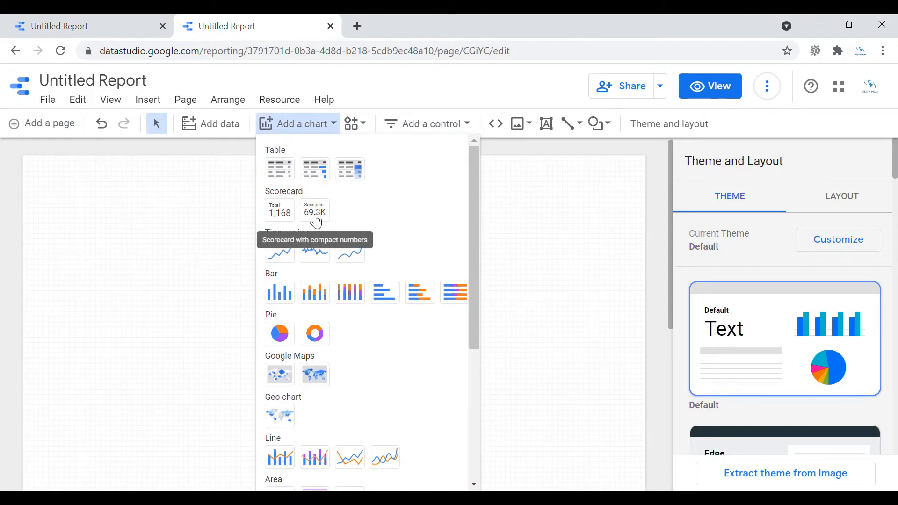
left_click(293, 220)
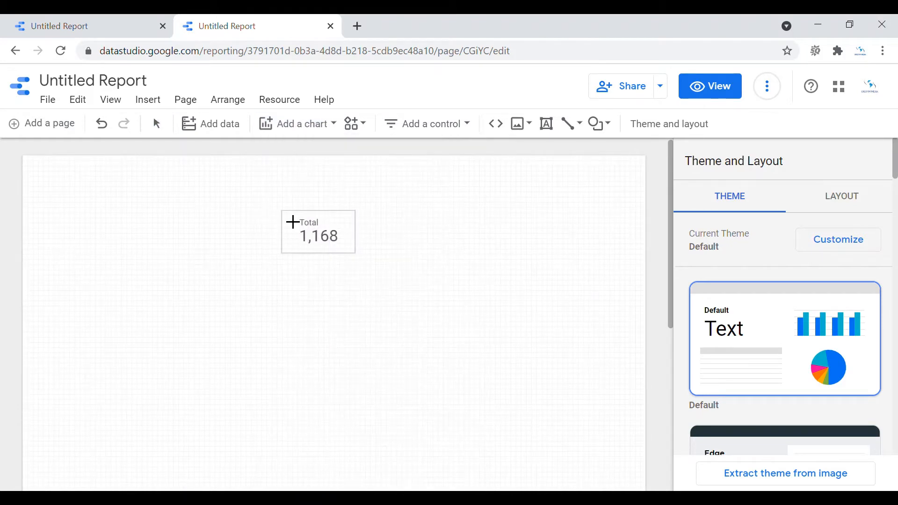
left_click(88, 234)
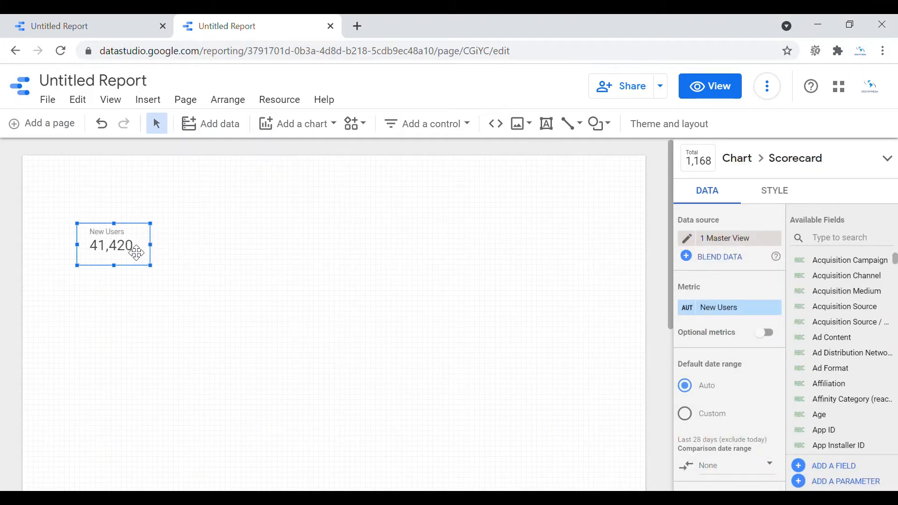
left_click_drag(161, 247, 191, 245)
left_click_drag(133, 244, 136, 264)
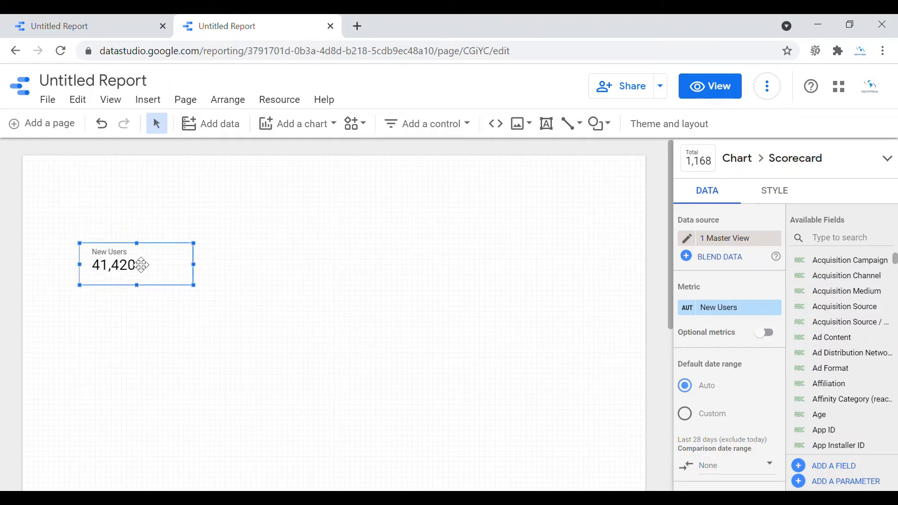
Set the report's canvas size to Screen (16:9) - Portrait
left_click(267, 237)
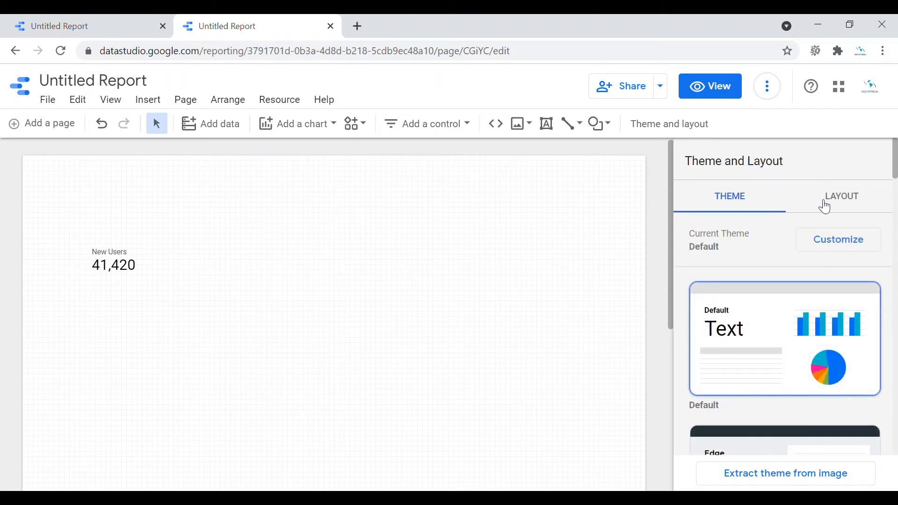
left_click(849, 200)
left_click_drag(895, 213, 895, 288)
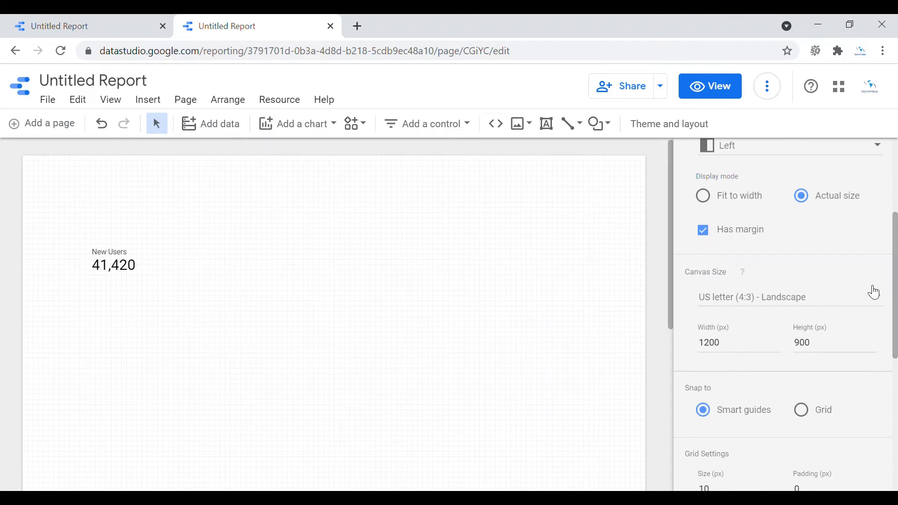
left_click(860, 297)
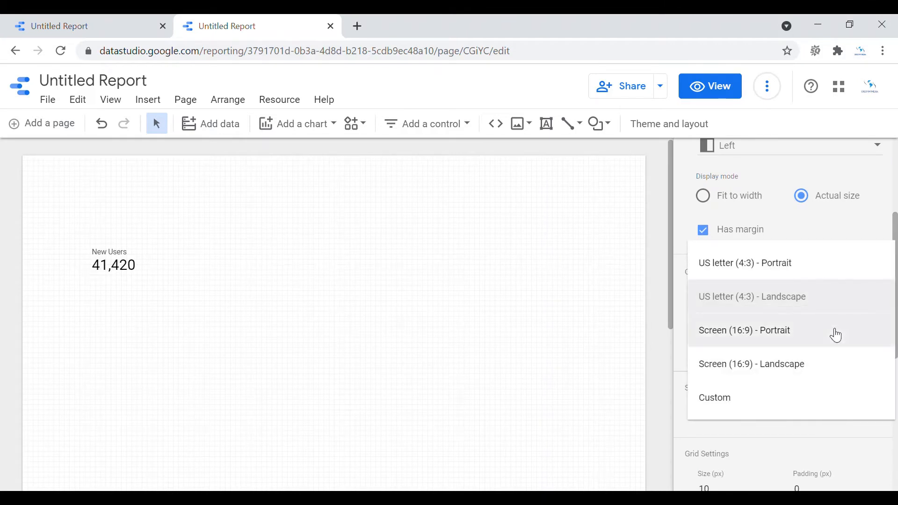
left_click(834, 332)
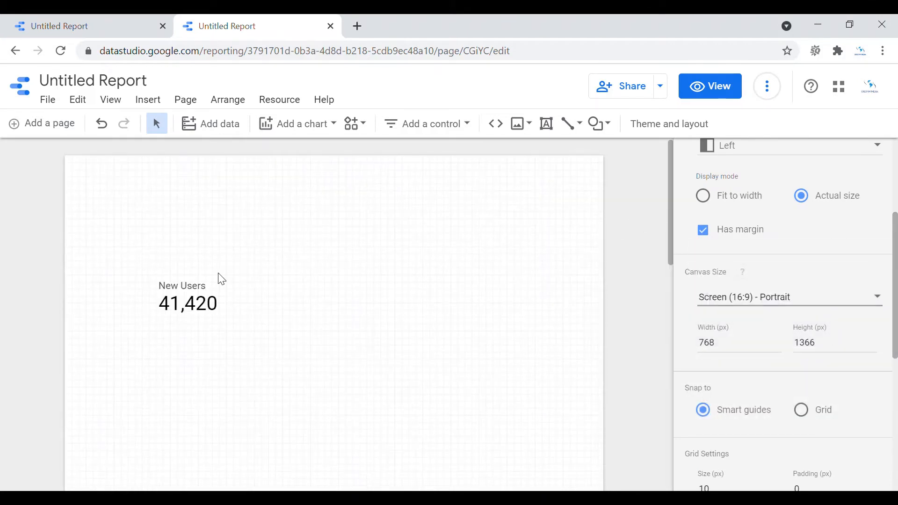
Delete the New Users scorecard and place a fresh plain-number scorecard in the upper-left area of the page
left_click(197, 300)
key("Delete")
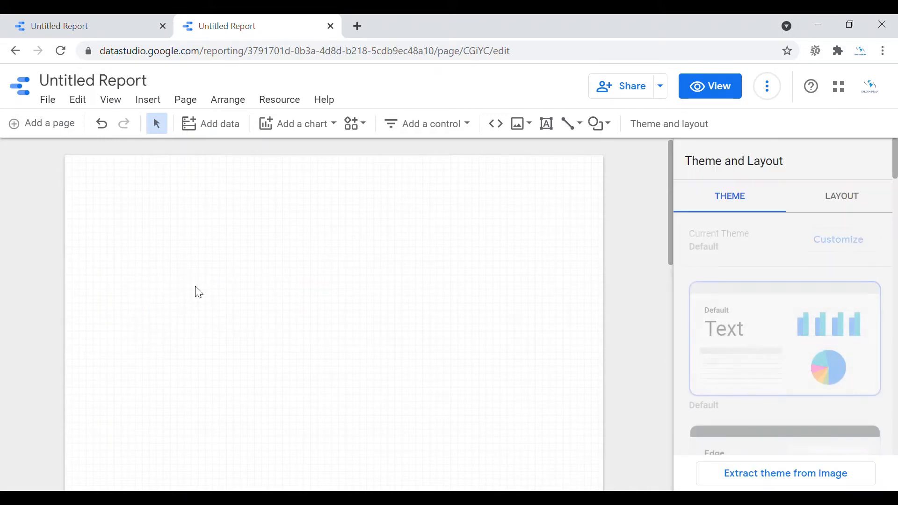
left_click(311, 125)
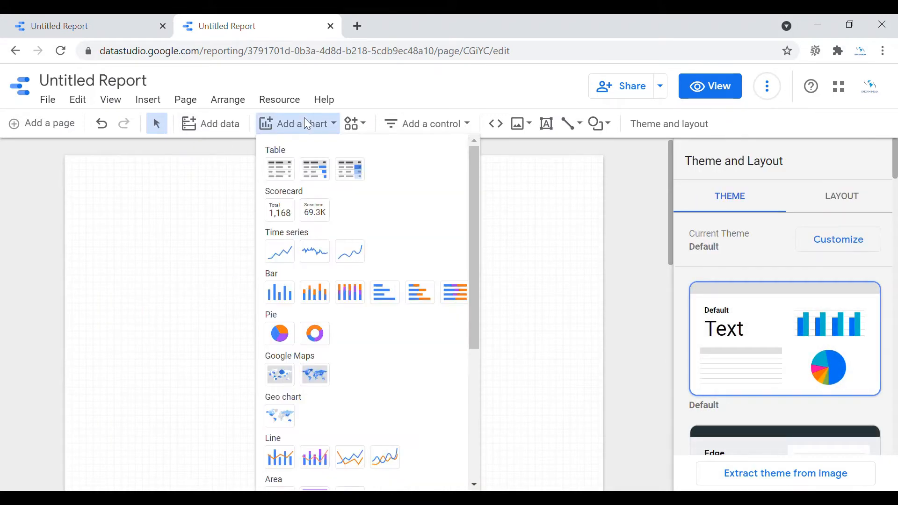
left_click(287, 215)
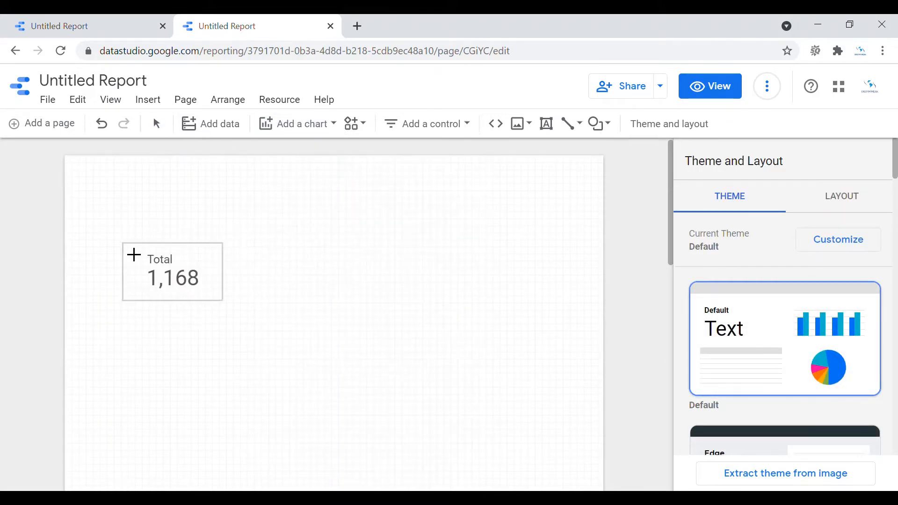
left_click(132, 254)
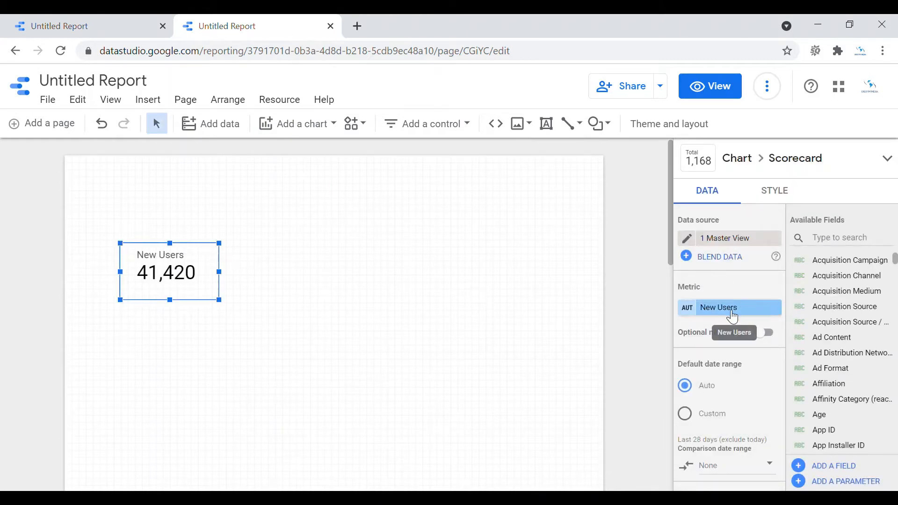
Set the scorecard's metric to Users
left_click(728, 312)
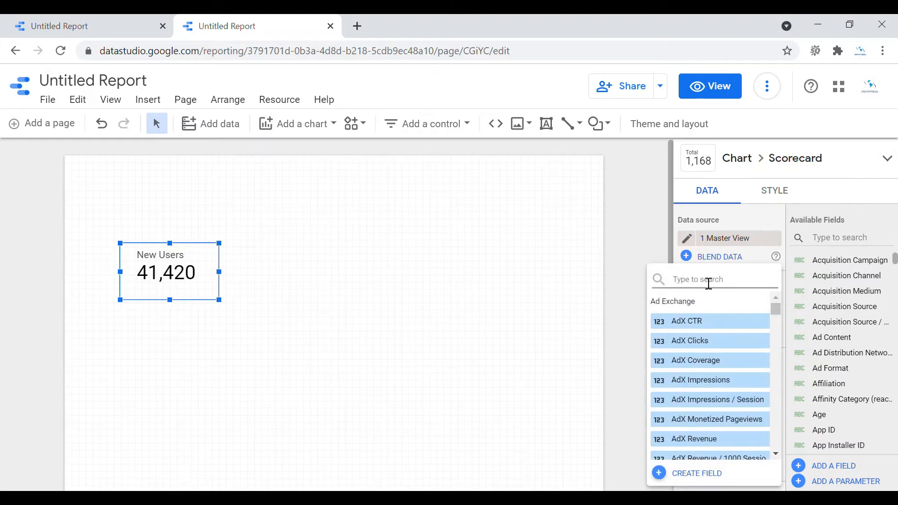
type("Use")
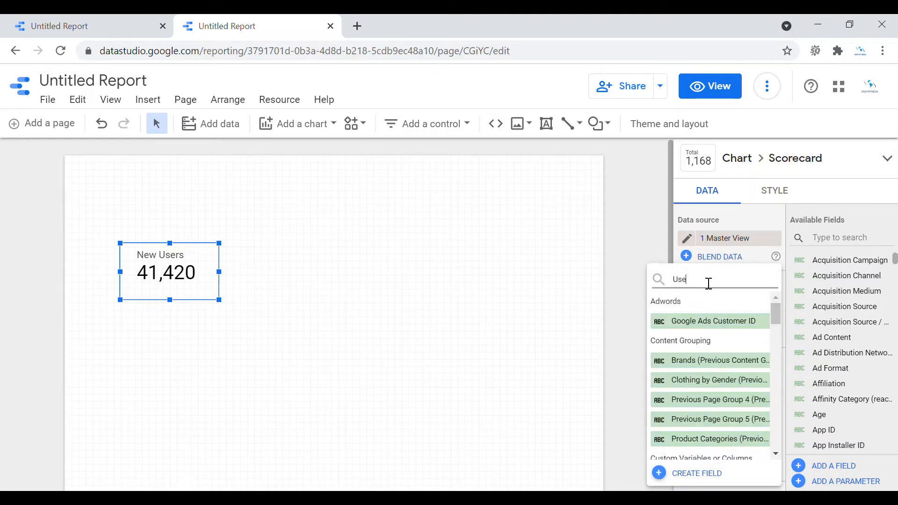
type("rs")
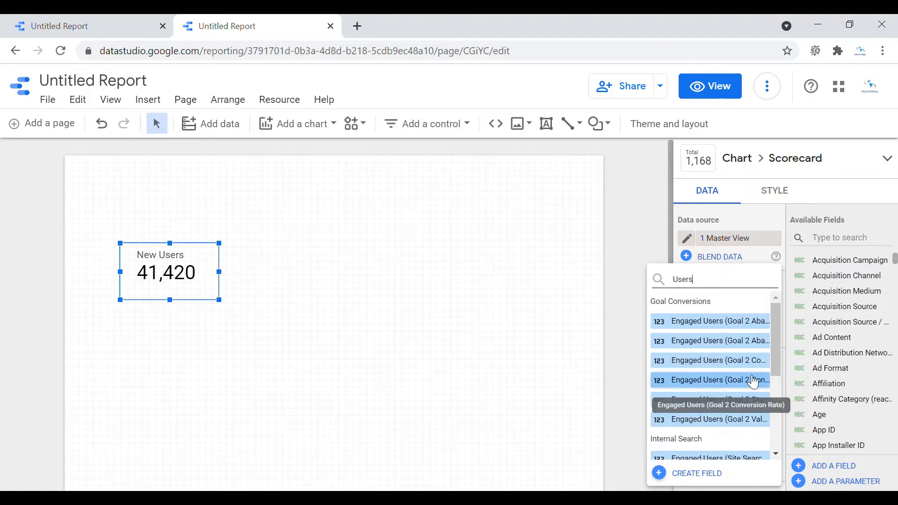
left_click_drag(776, 371, 783, 450)
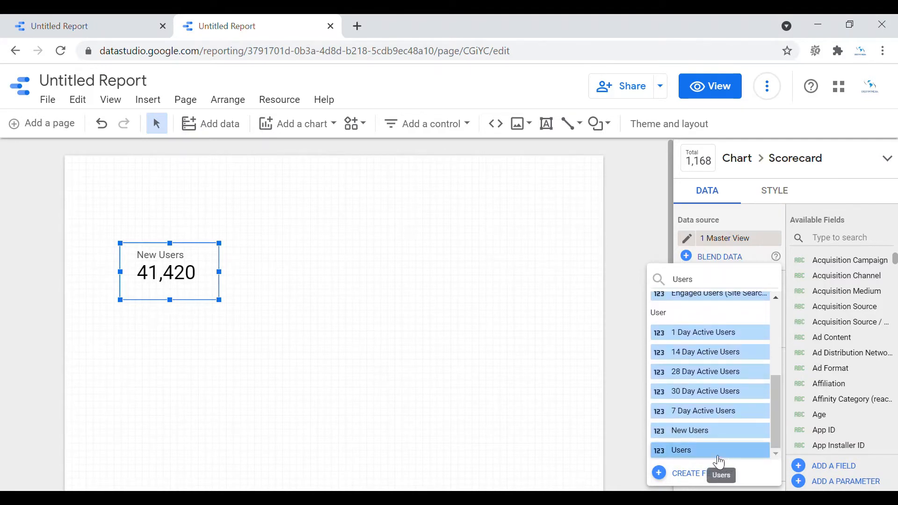
left_click(701, 452)
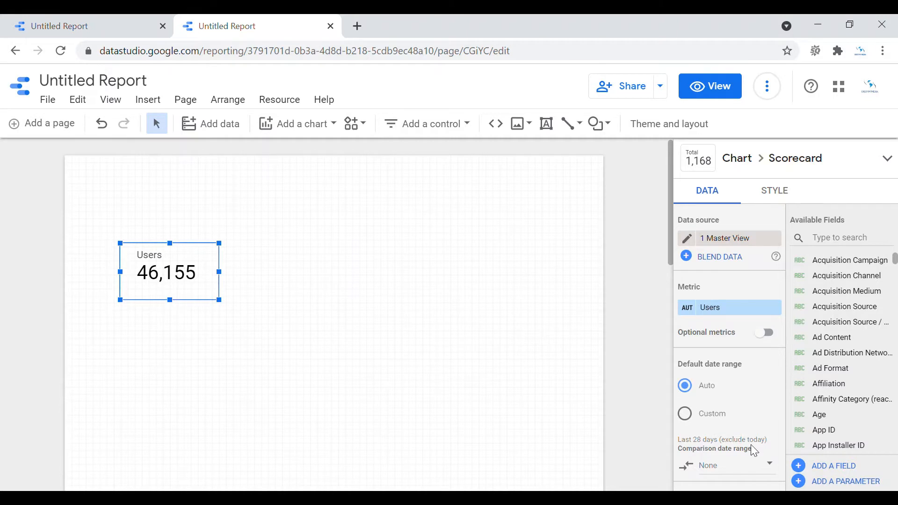
Set the Users scorecard's comparison date range to Previous period
left_click(771, 466)
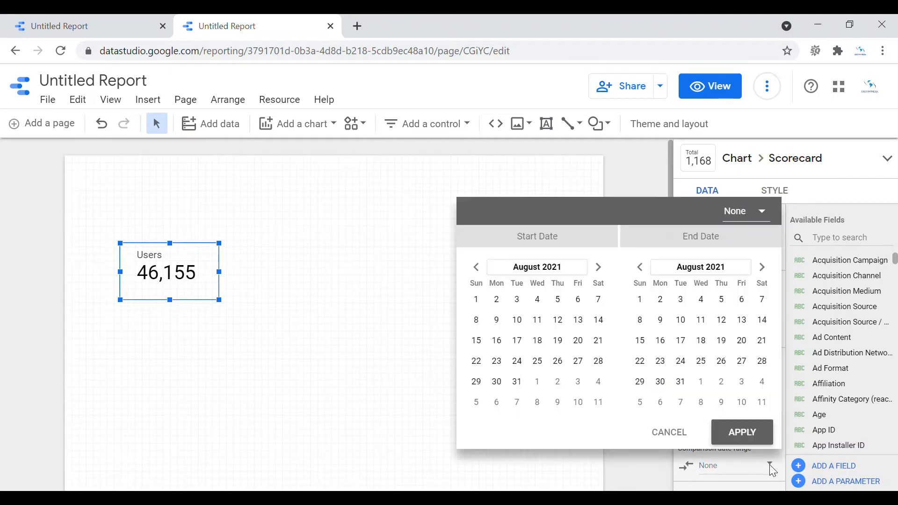
left_click(766, 212)
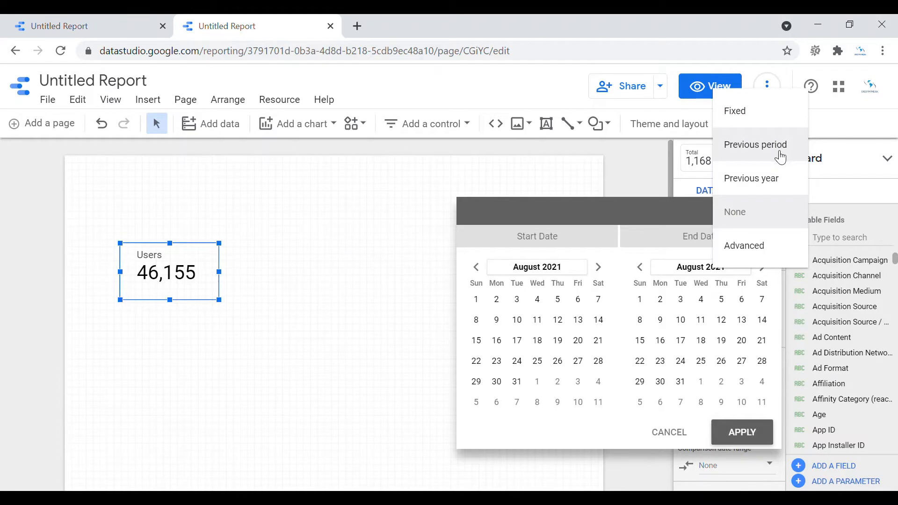
left_click(769, 149)
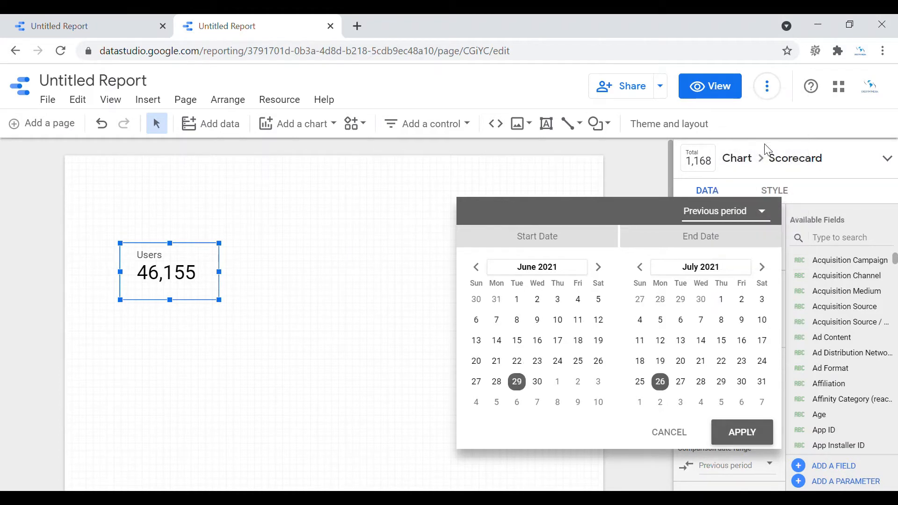
left_click(749, 433)
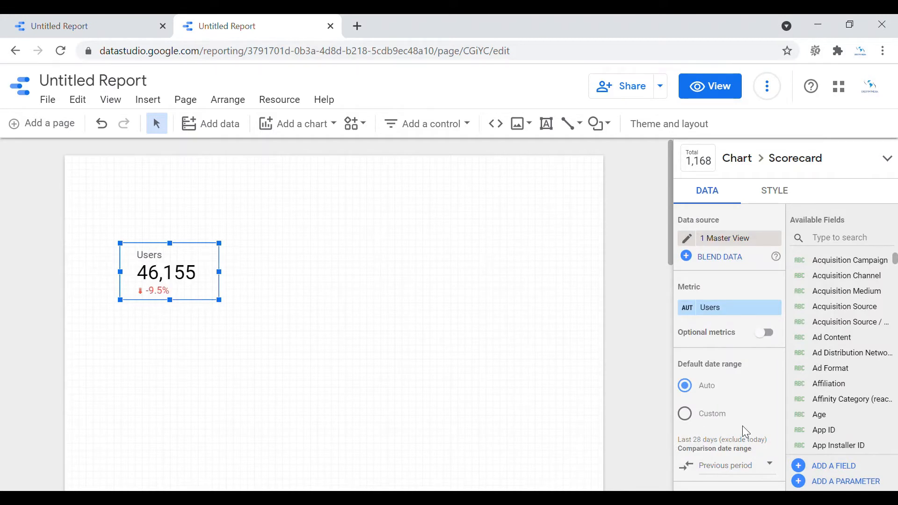
Unhide the Users scorecard's comparison label and widen the scorecard until its frame encloses the full label
left_click(789, 198)
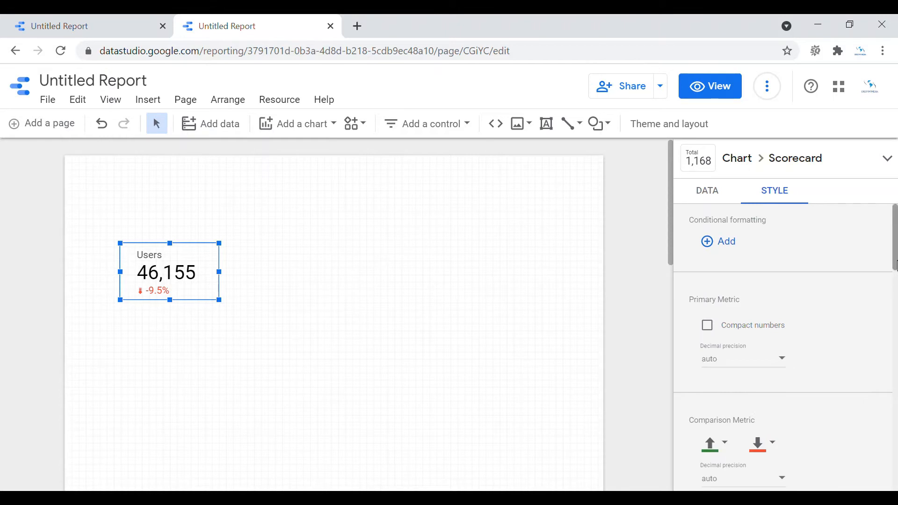
left_click_drag(895, 260, 895, 296)
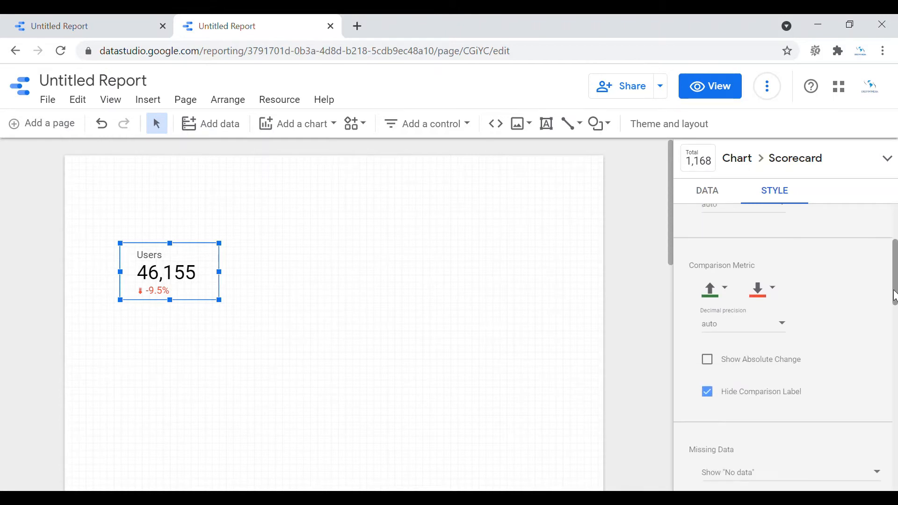
left_click(711, 394)
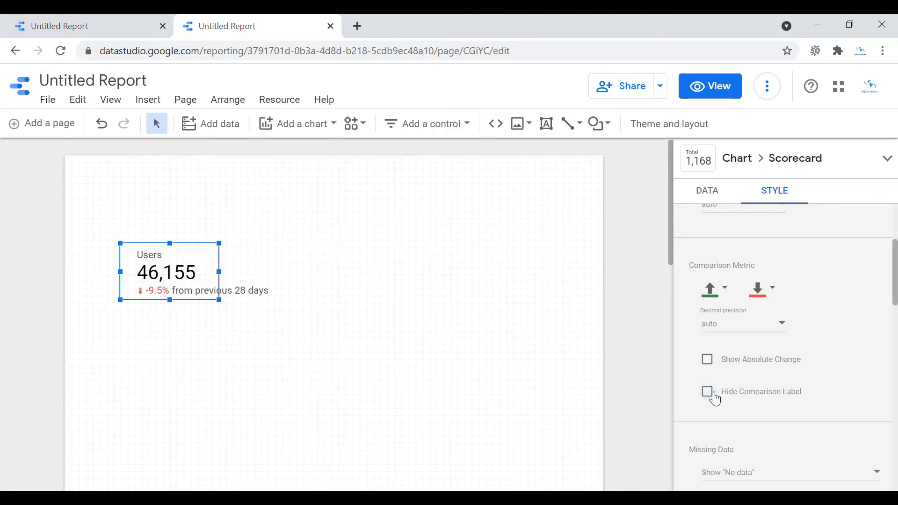
left_click_drag(219, 272, 299, 275)
left_click(339, 277)
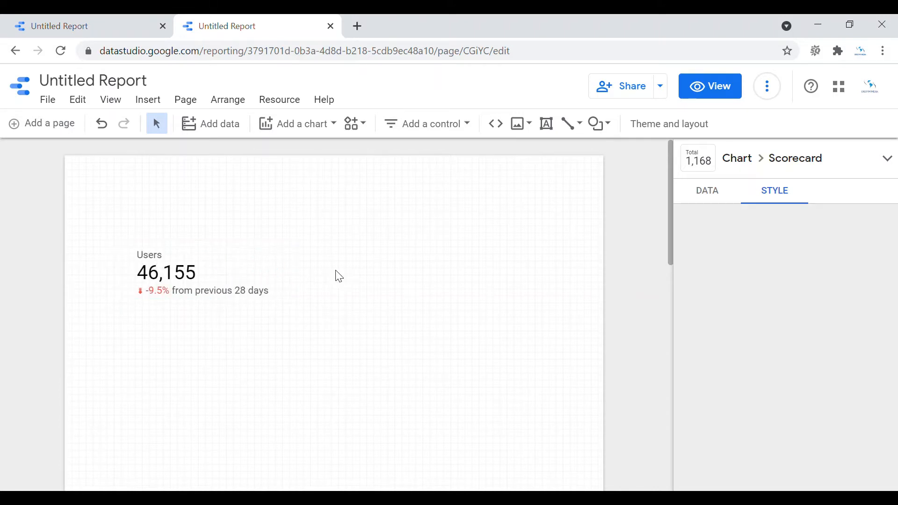
left_click(201, 286)
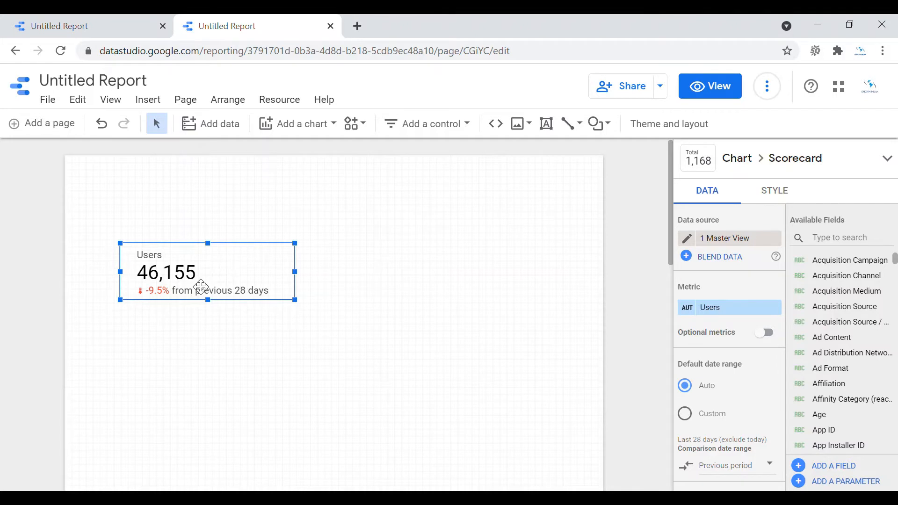
right_click(201, 286)
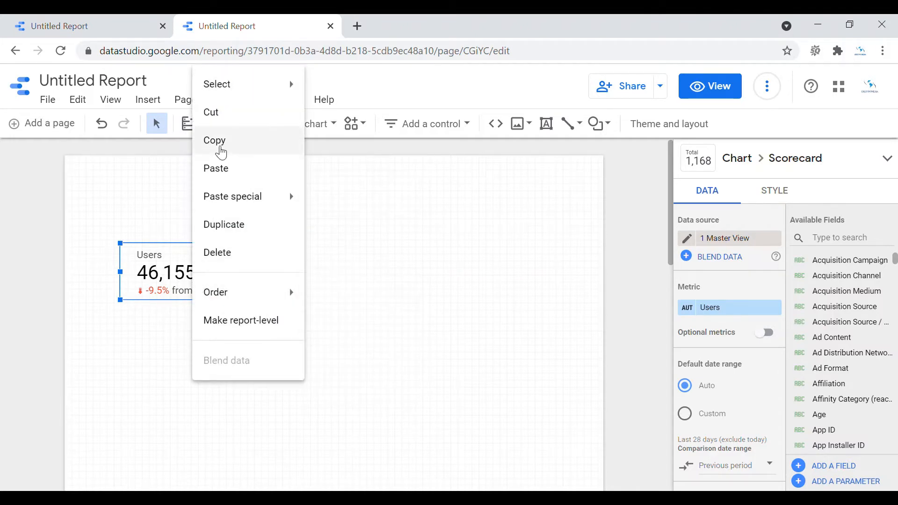
left_click(218, 147)
right_click(239, 294)
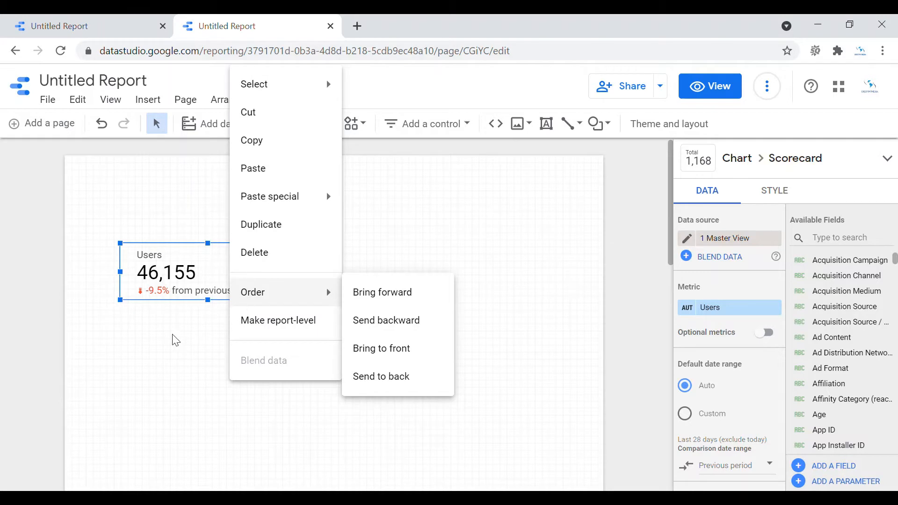
left_click(131, 352)
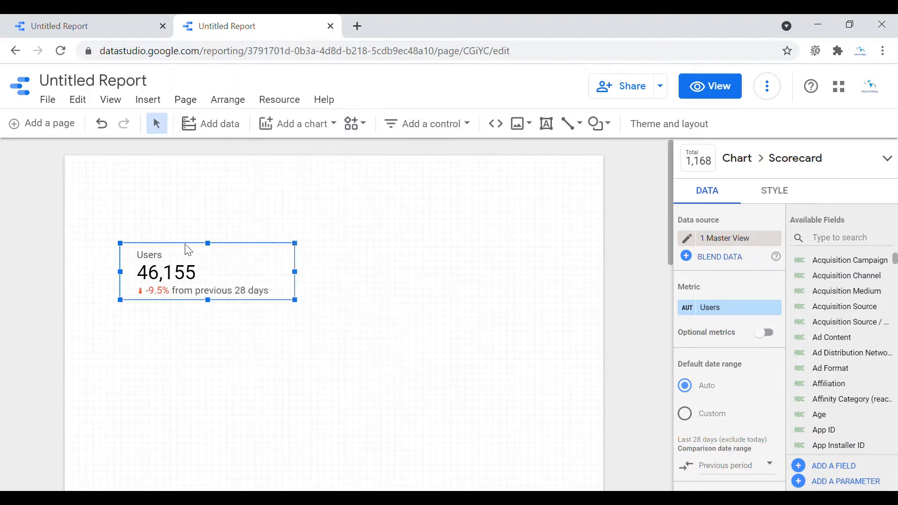
Copy and paste the Users scorecard, placing the copy directly below the original with their edges aligned
right_click(189, 268)
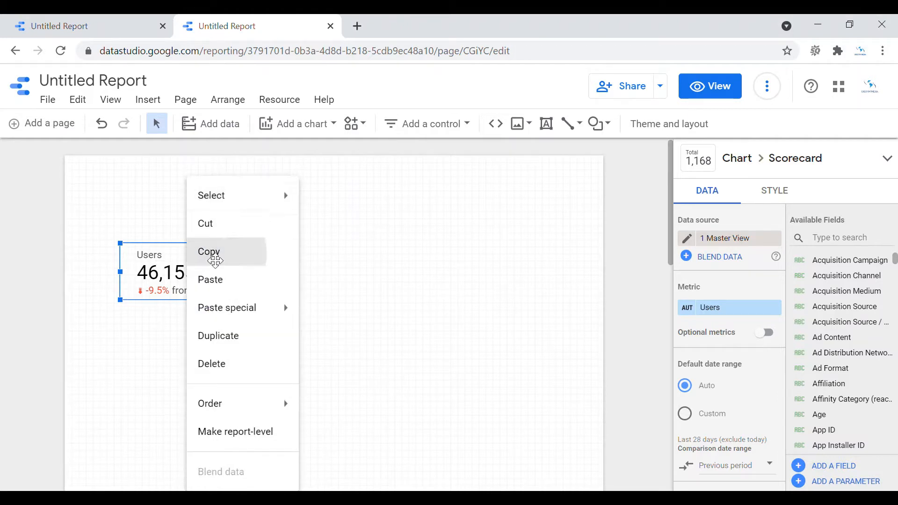
left_click(210, 251)
right_click(214, 271)
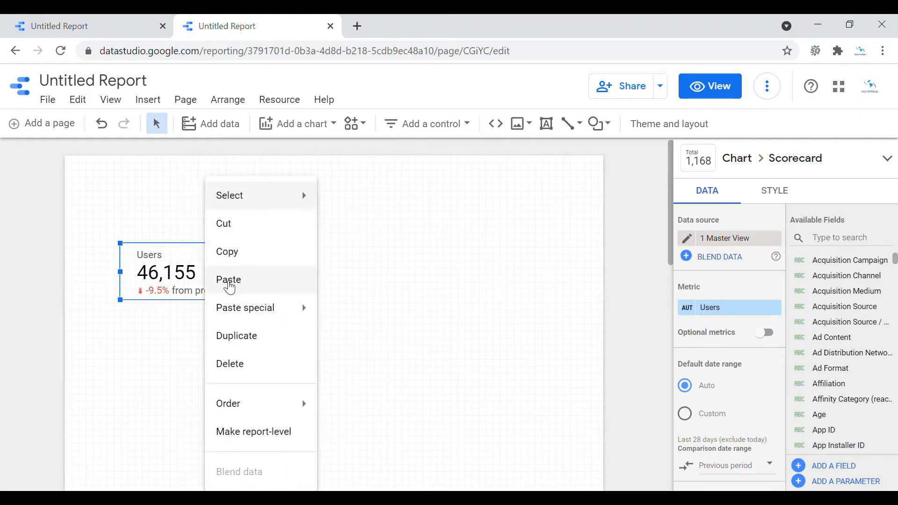
left_click(227, 280)
left_click_drag(218, 290, 206, 357)
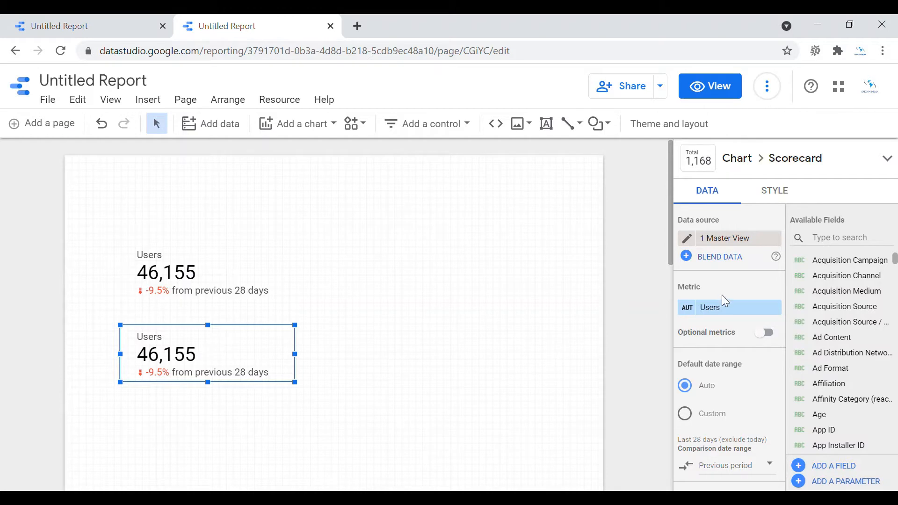
Change the lower scorecard's metric to Pageviews and widen that scorecard slightly
left_click(722, 306)
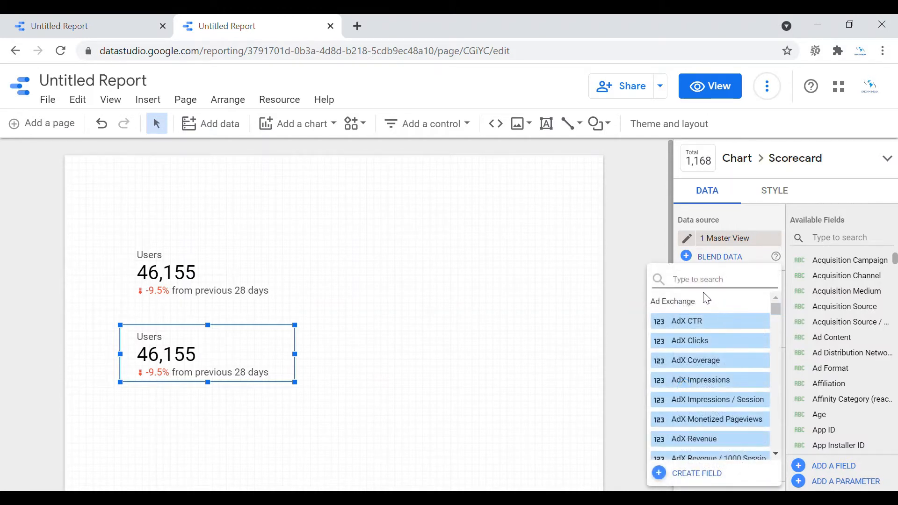
type("p")
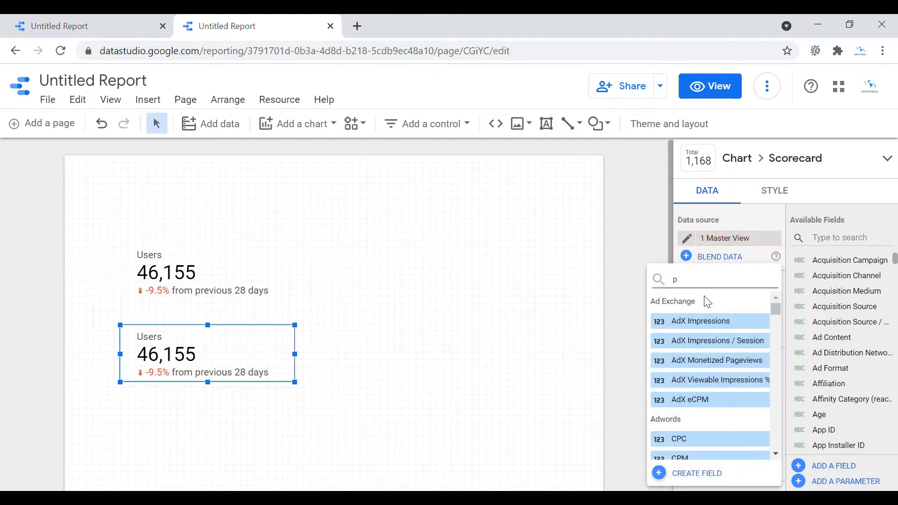
type("agev")
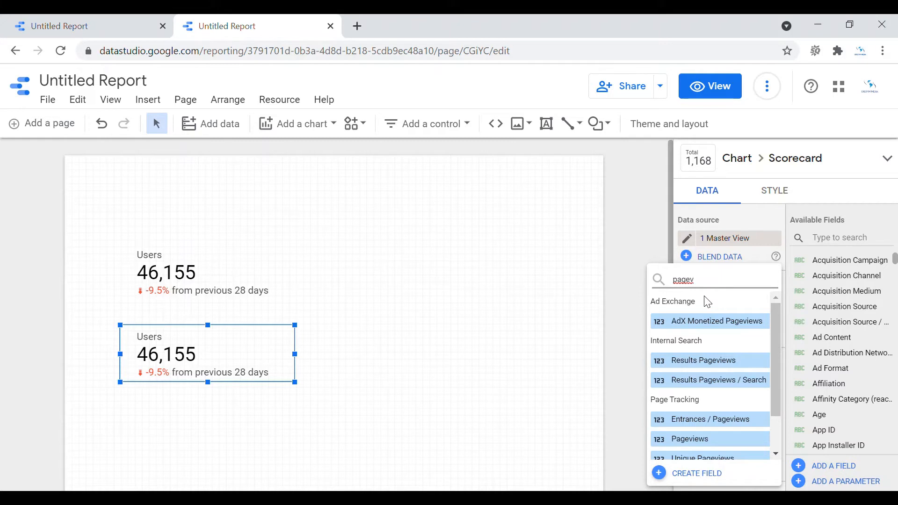
left_click(711, 440)
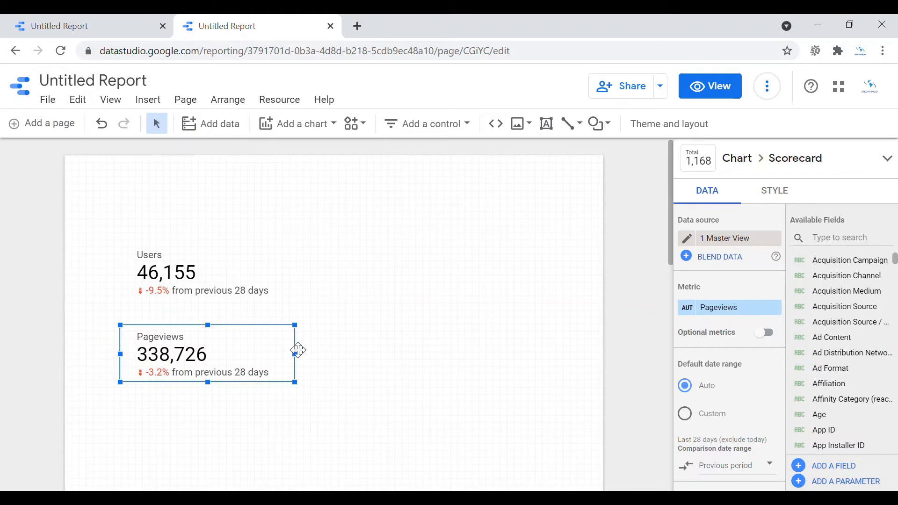
left_click_drag(295, 357, 312, 355)
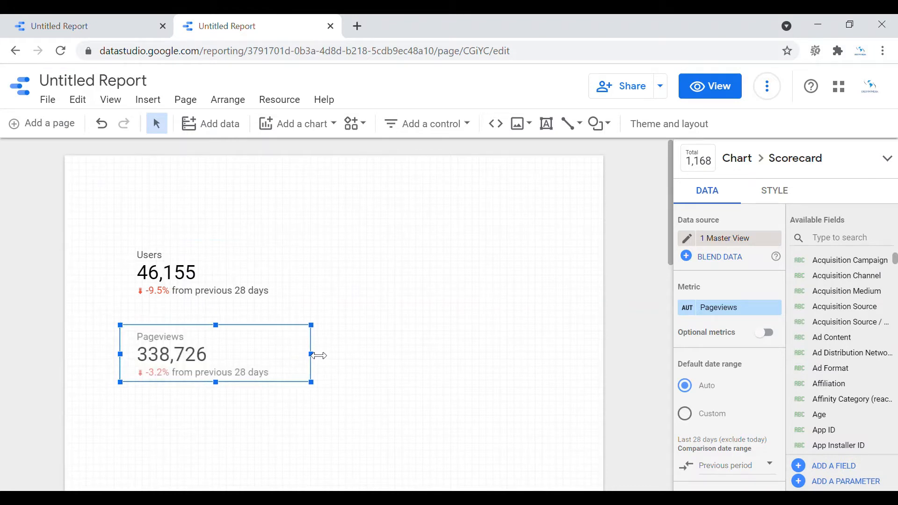
Copy and paste the Pageviews scorecard, placing the copy to its right in the same row
right_click(269, 365)
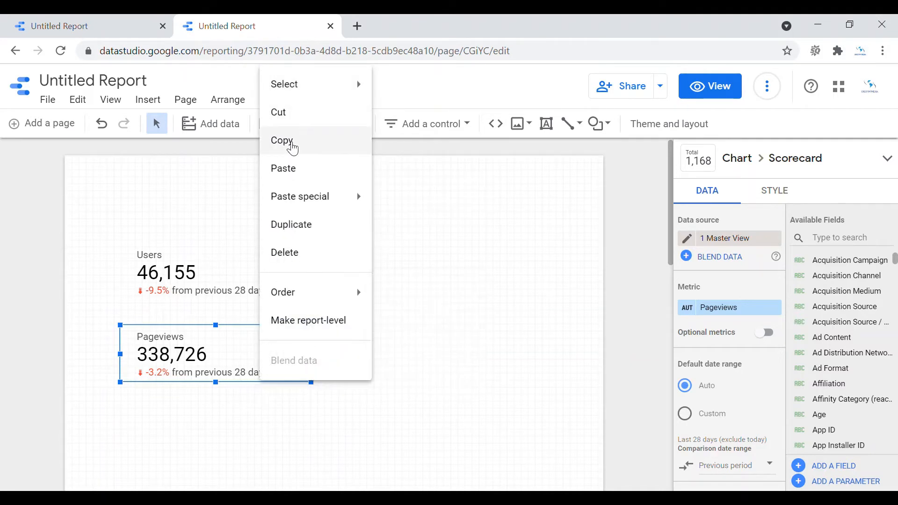
left_click(300, 147)
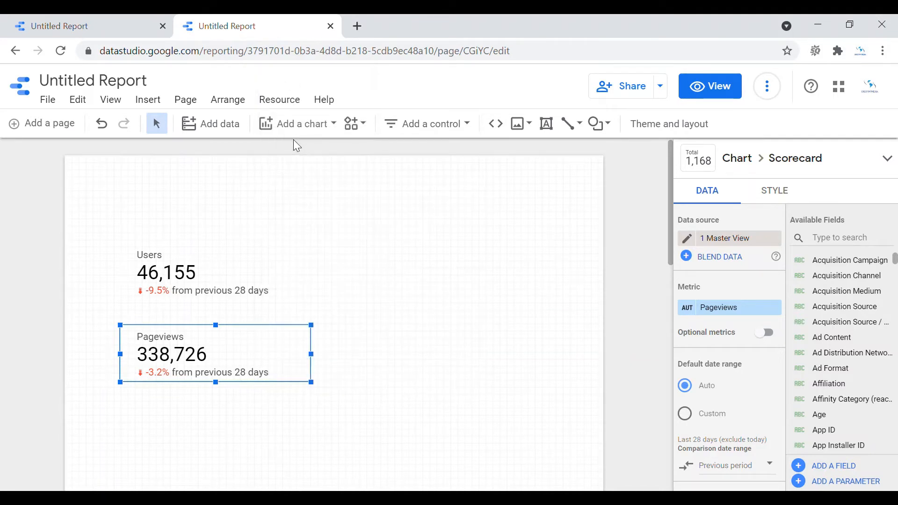
left_click(411, 339)
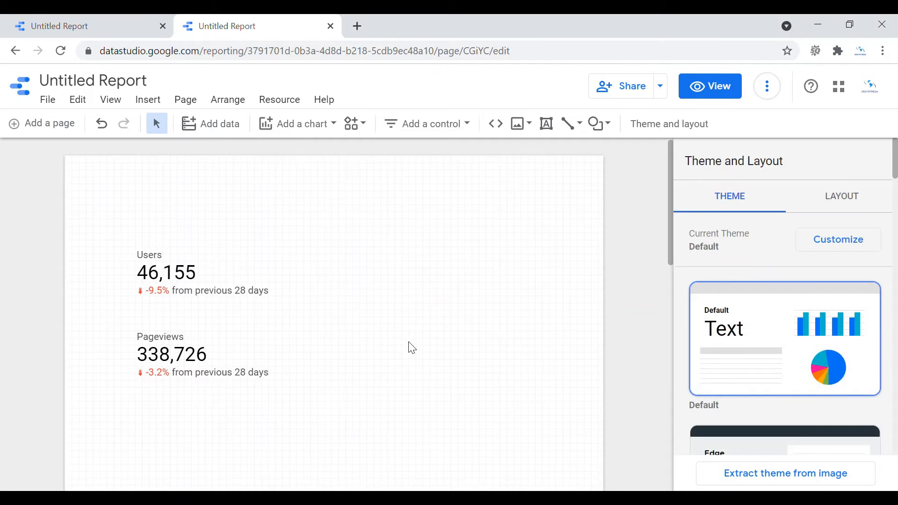
right_click(411, 347)
left_click(433, 445)
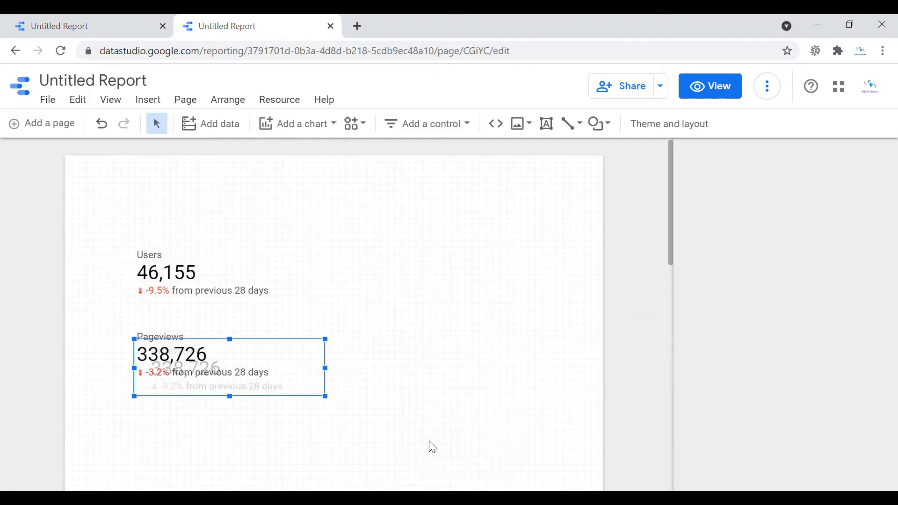
left_click_drag(269, 364, 512, 344)
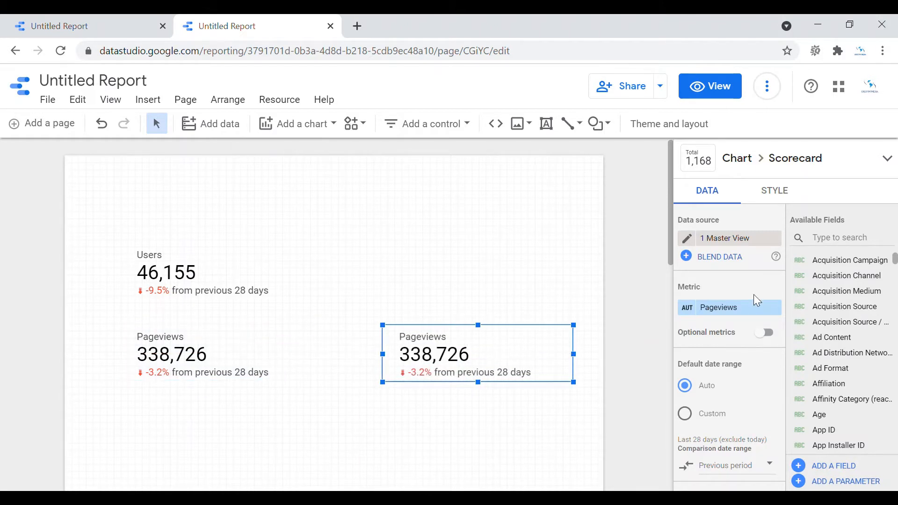
Change the metric of the right-hand Pageviews copy to Bounce Rate
left_click(718, 311)
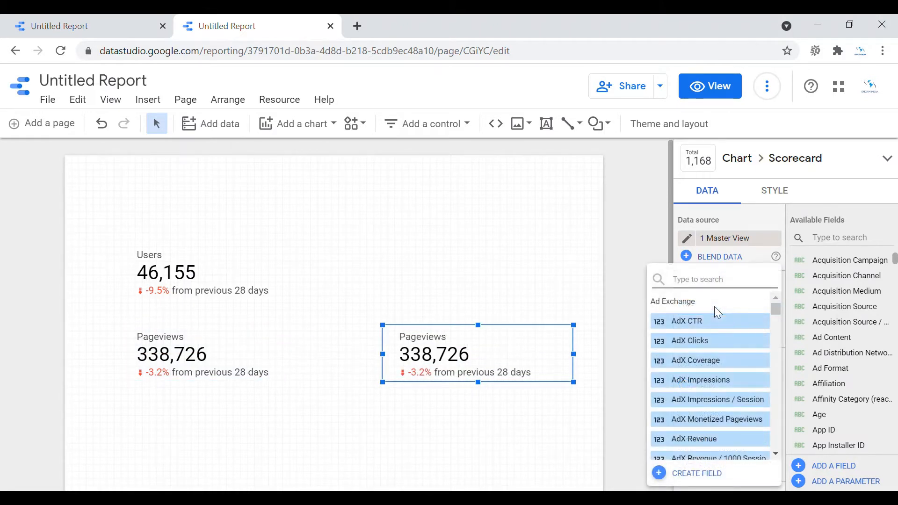
type("B")
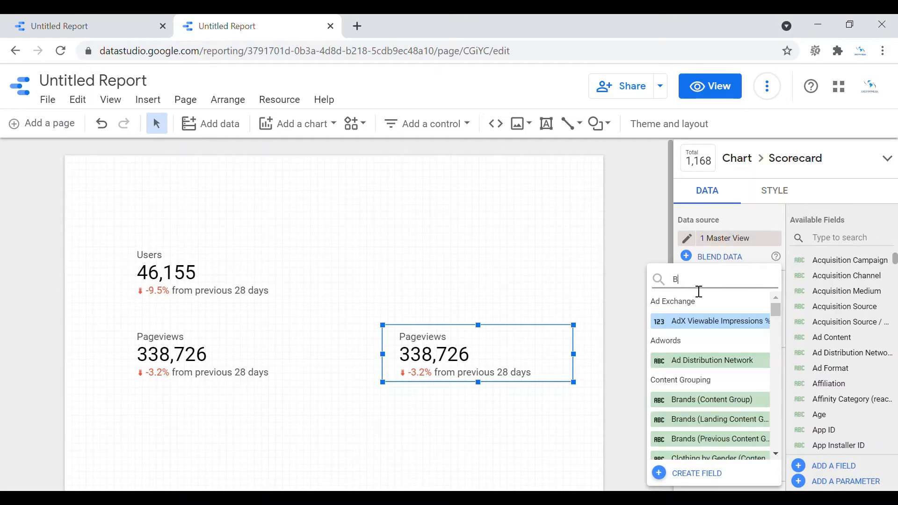
type("ounce")
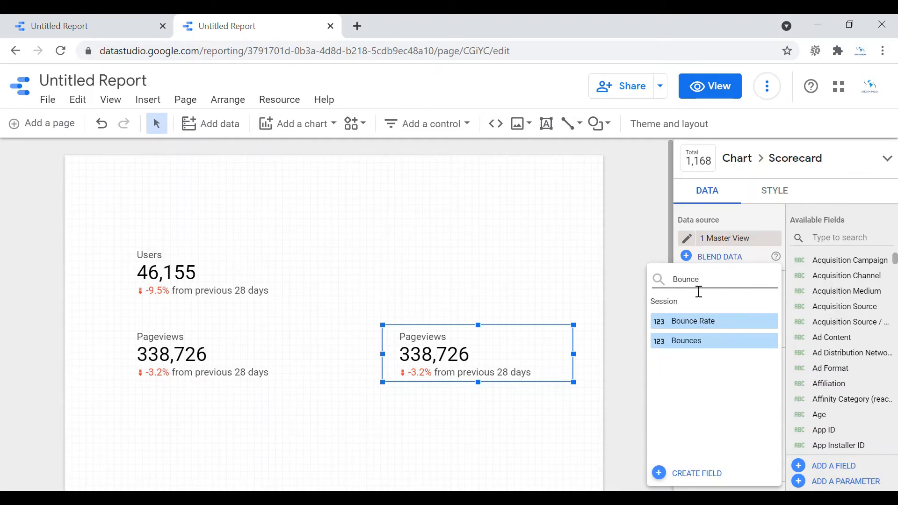
left_click(694, 321)
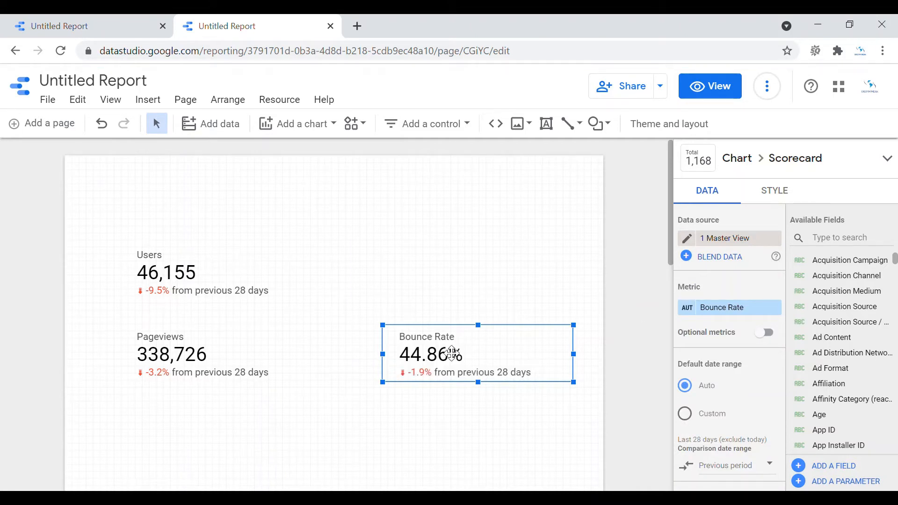
Copy and paste the Bounce Rate scorecard, placing the copy below the Pageviews scorecard
right_click(453, 354)
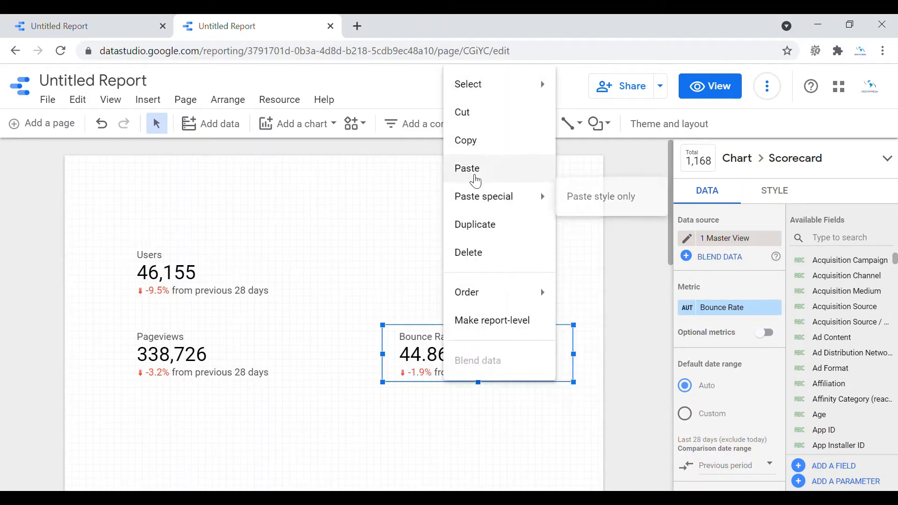
left_click(470, 141)
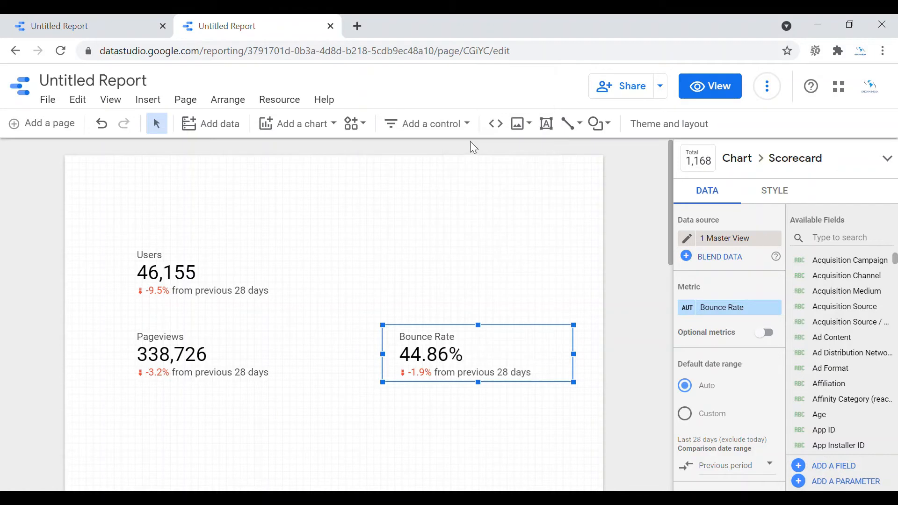
right_click(150, 411)
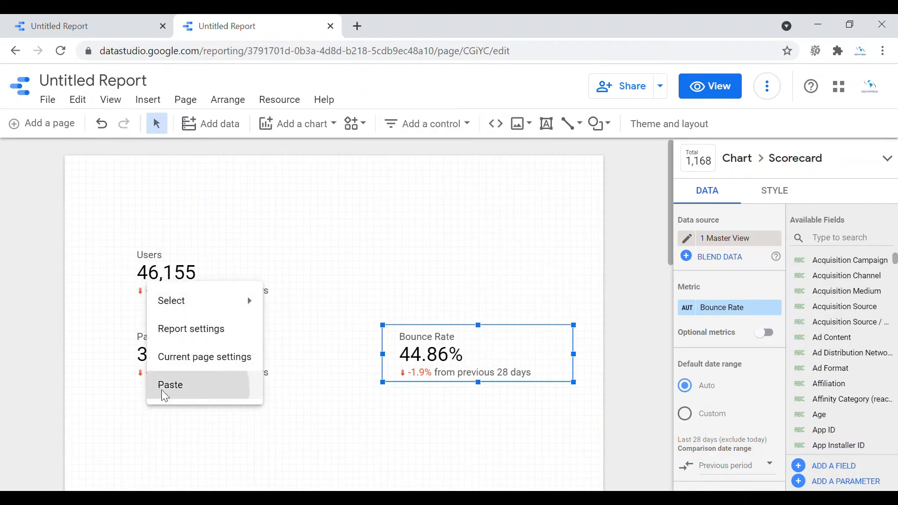
left_click(161, 396)
left_click_drag(494, 363, 216, 433)
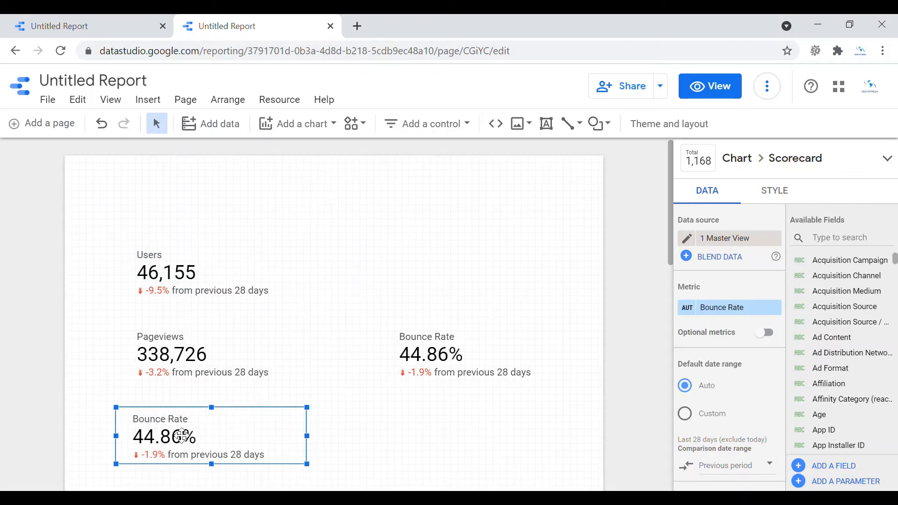
Change the metric of the lower Bounce Rate copy to Pages / Session and align that scorecard under Pageviews
left_click(715, 307)
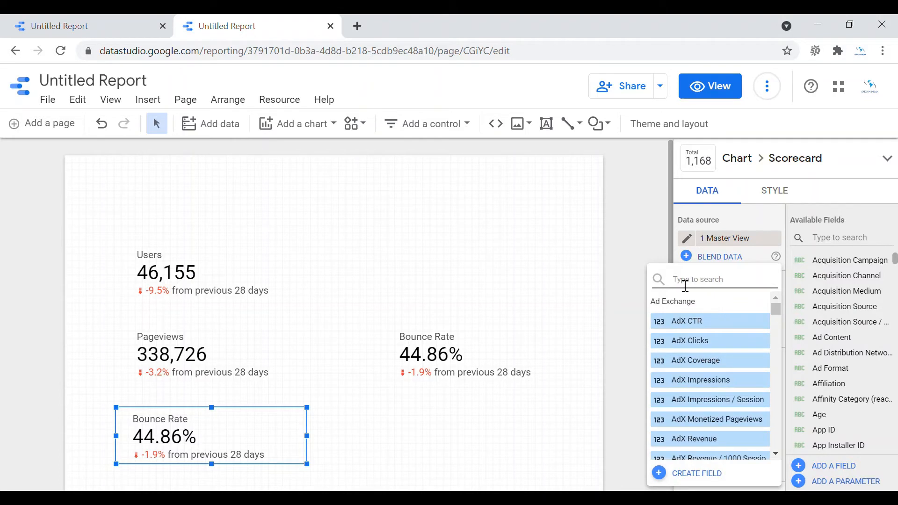
type("Pa")
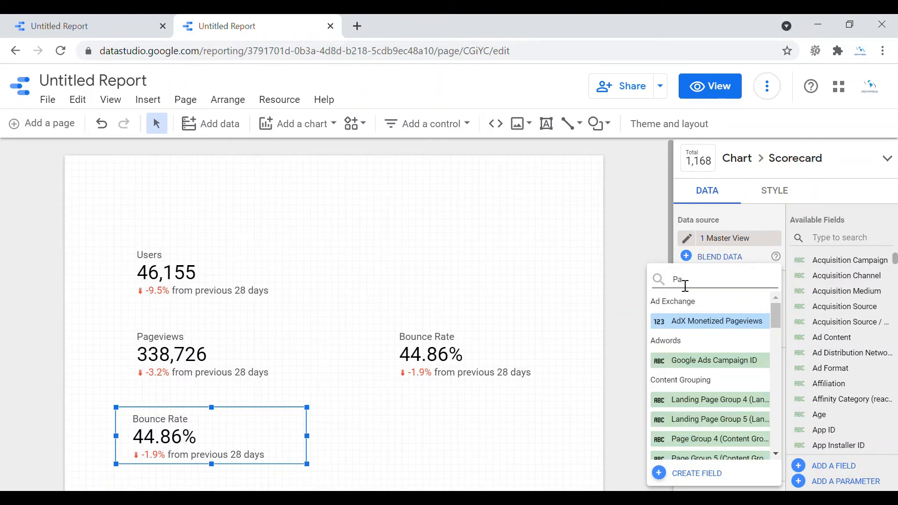
type("ge")
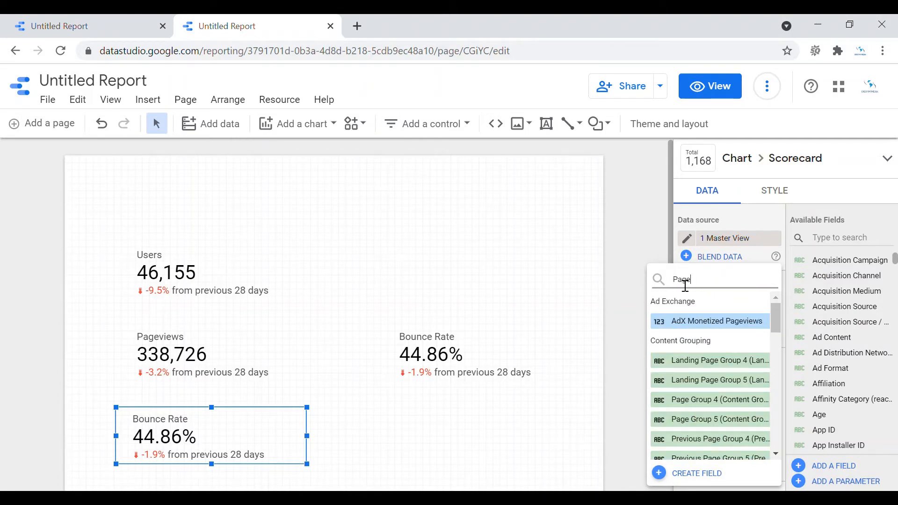
type(" s")
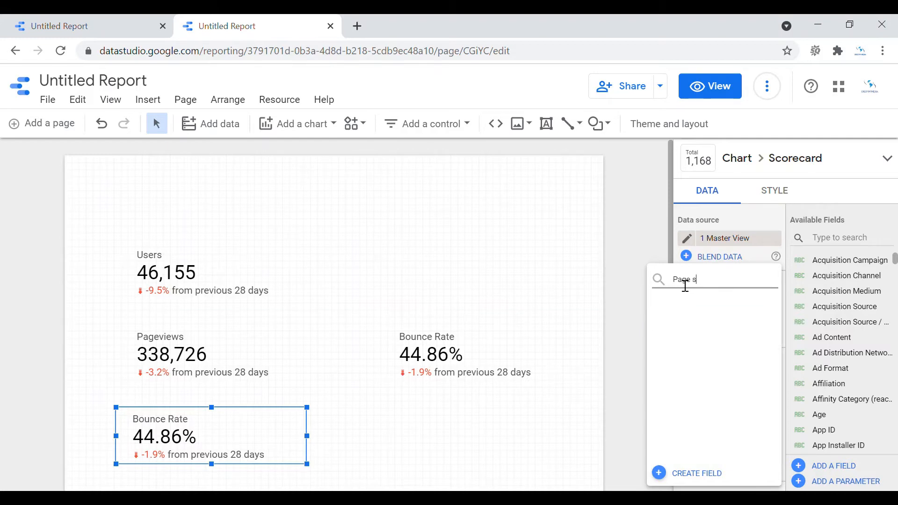
key("BackSpace")
key("BackSpace")
type("/")
key("BackSpace")
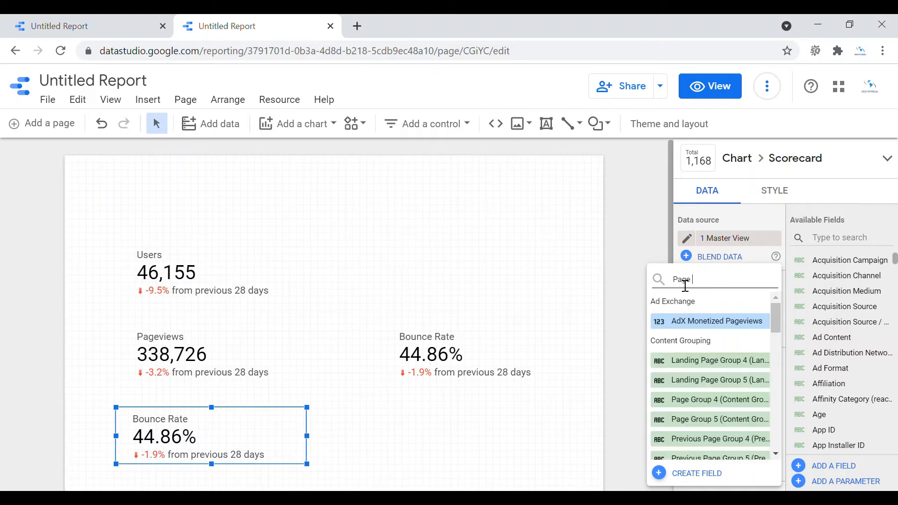
mouse_move(775, 311)
left_mouse_down()
mouse_move(794, 433)
mouse_move(777, 324)
left_mouse_up()
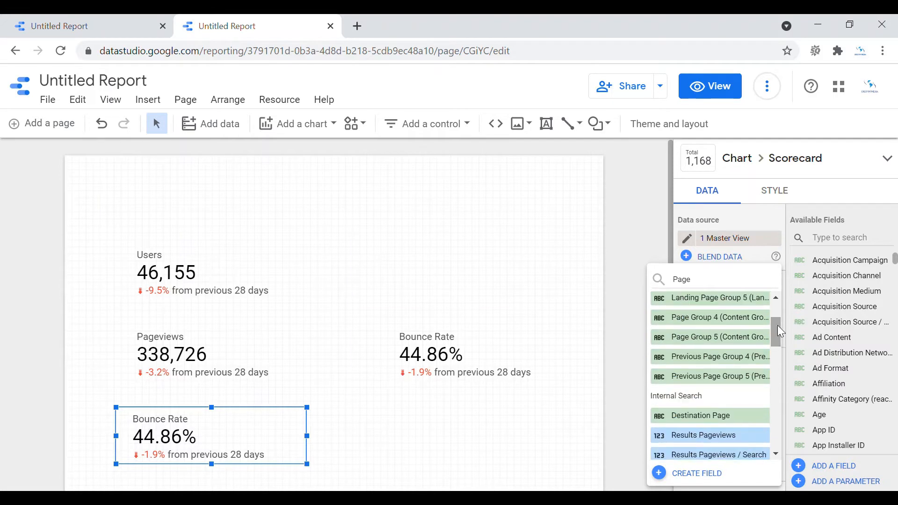
left_click(709, 285)
type("s")
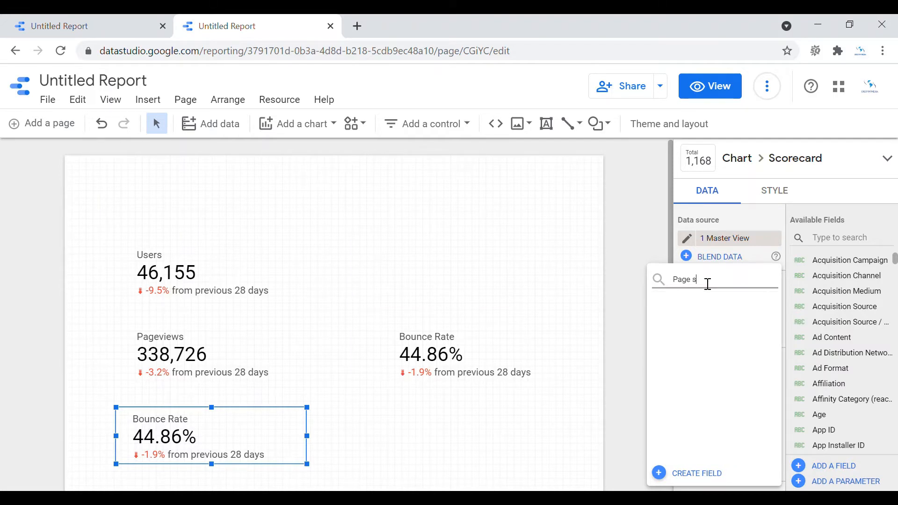
type("esion")
key("BackSpace")
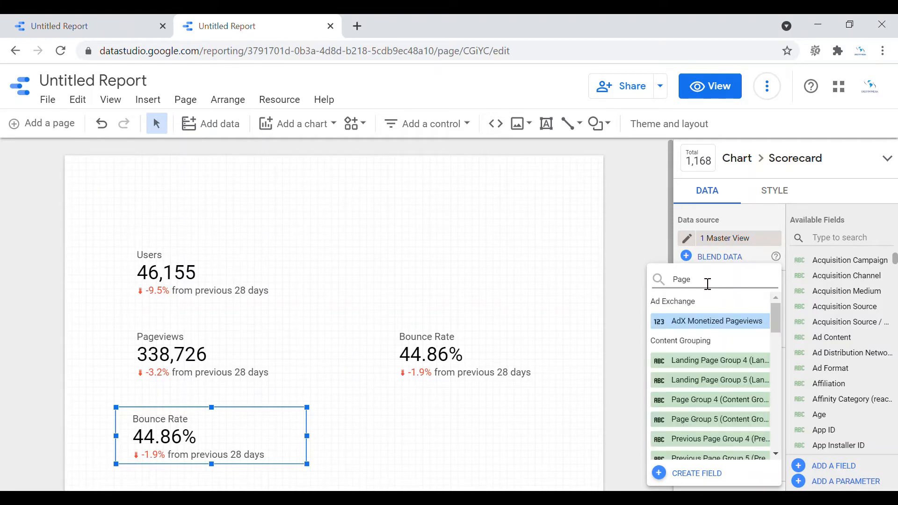
type("/s")
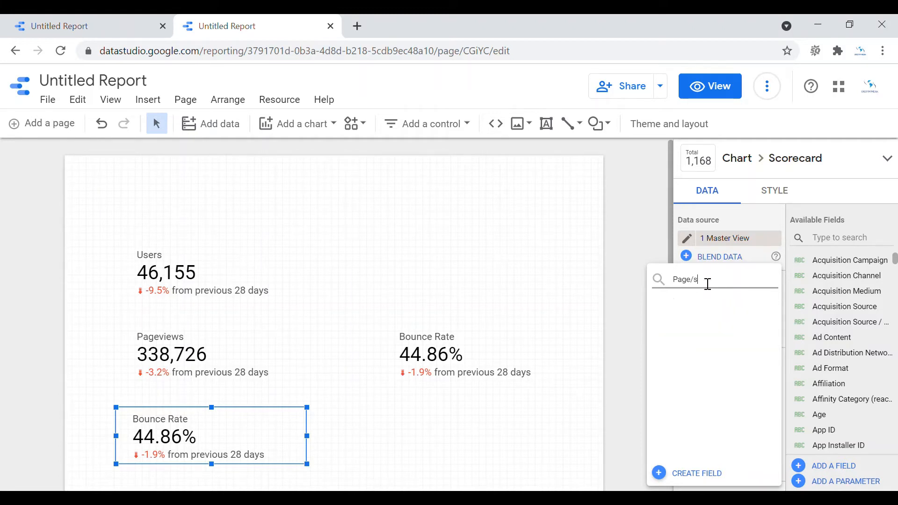
type("e")
key("BackSpace")
key("BackSpace")
key("BackSpace")
key("BackSpace")
type("se")
key("BackSpace")
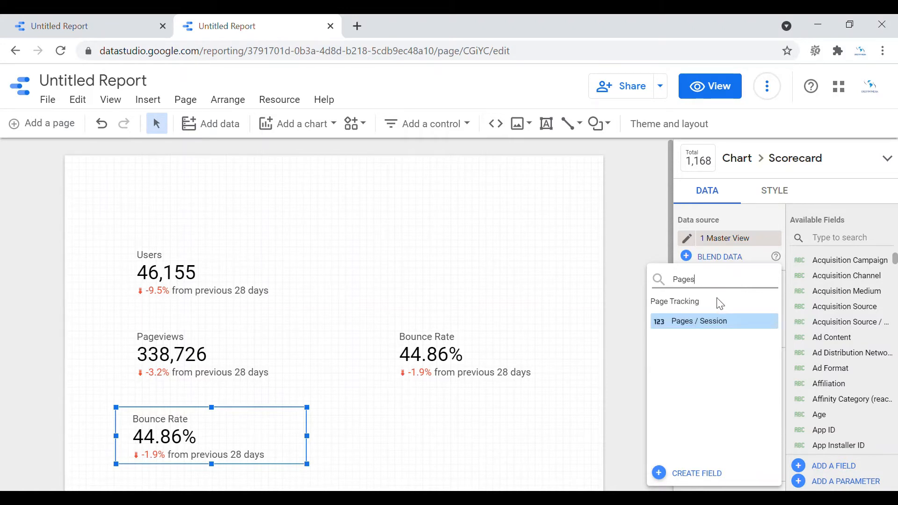
left_click(714, 322)
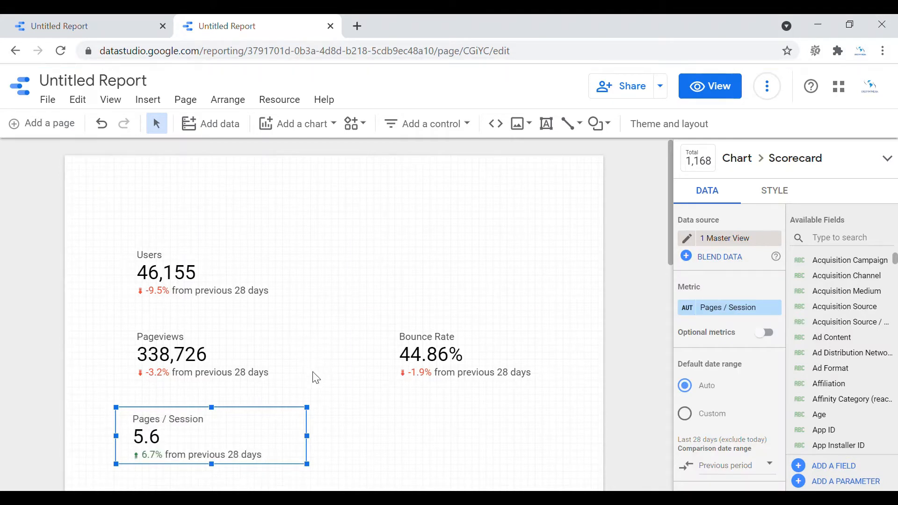
left_click_drag(217, 443, 220, 437)
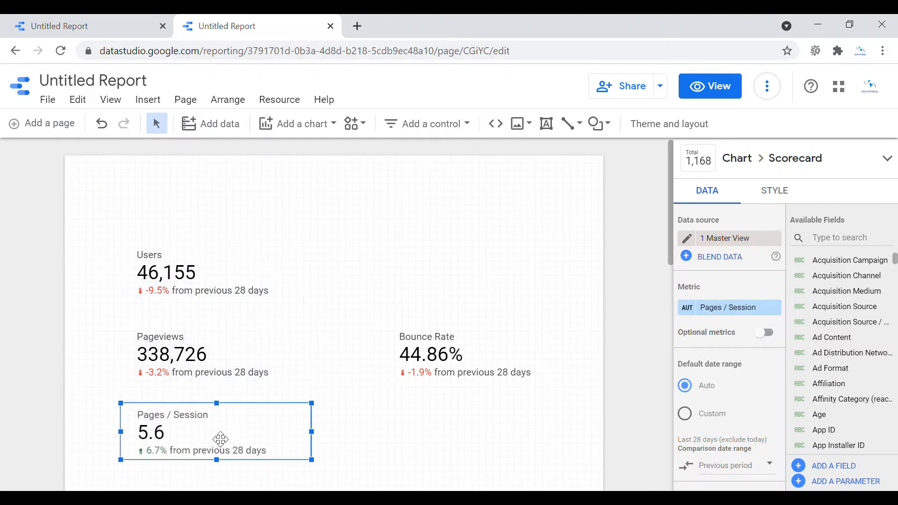
Copy and paste the Pages / Session scorecard, placing the copy below the Bounce Rate scorecard
right_click(284, 441)
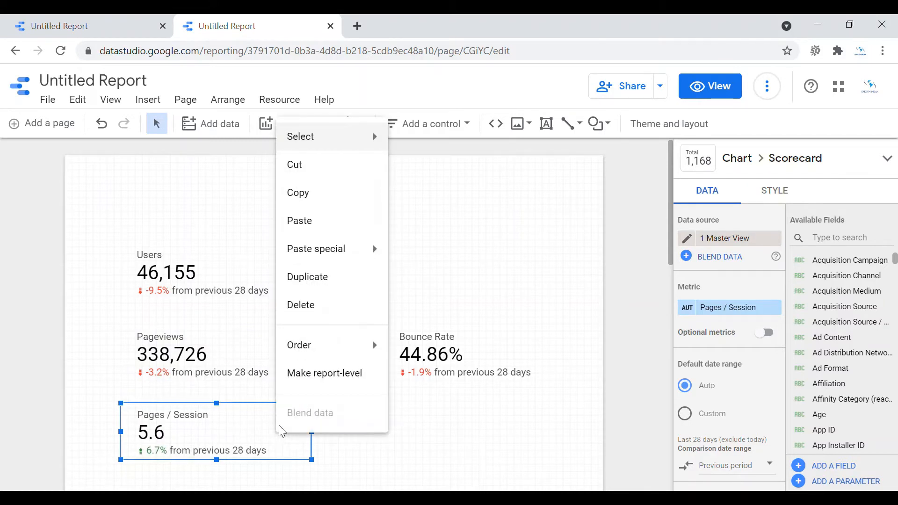
left_click(308, 199)
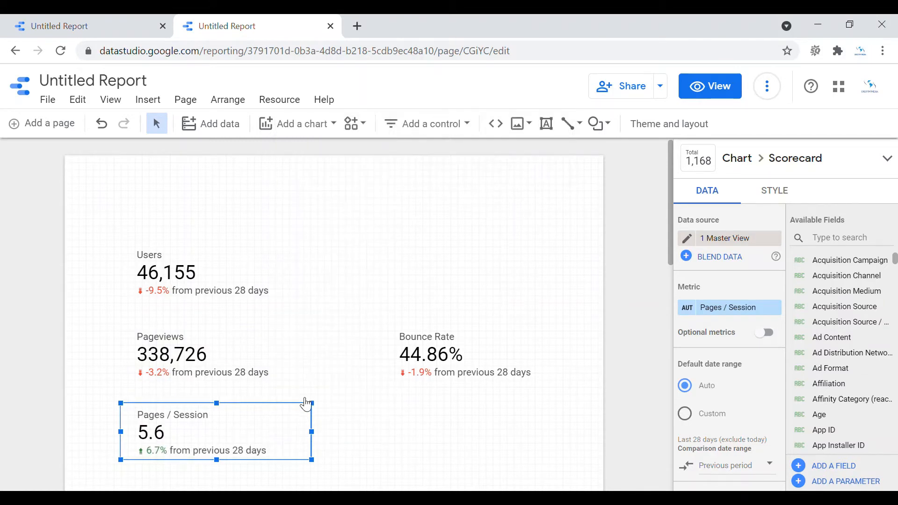
right_click(286, 443)
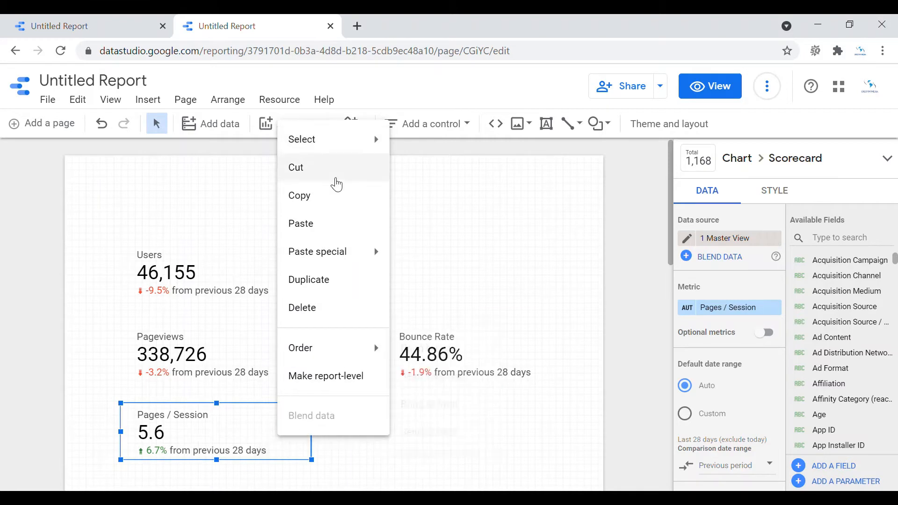
left_click(317, 227)
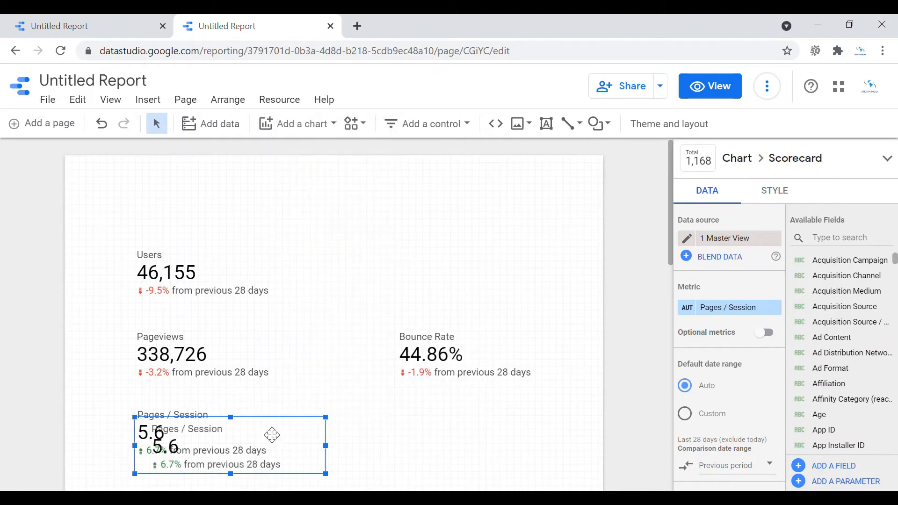
left_click_drag(268, 437, 519, 420)
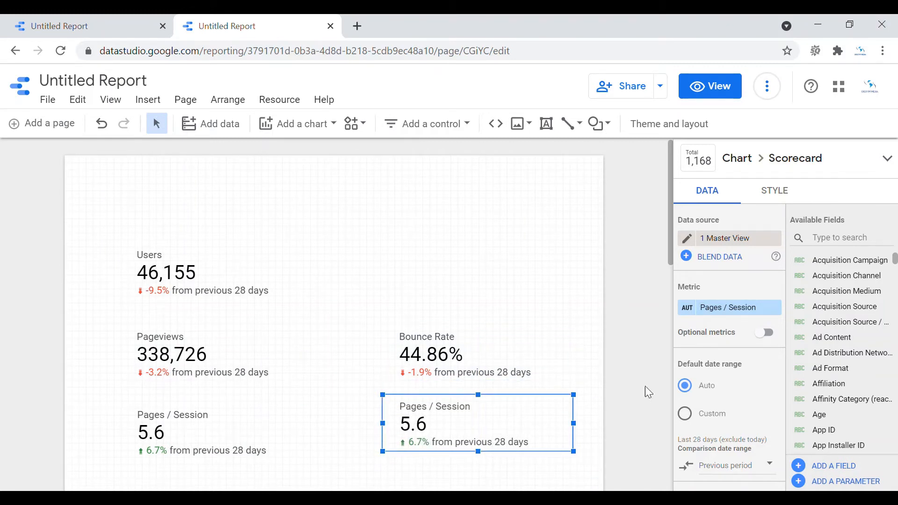
Change the metric of the Pages / Session copy under Bounce Rate to Avg. Session Duration
left_click(717, 309)
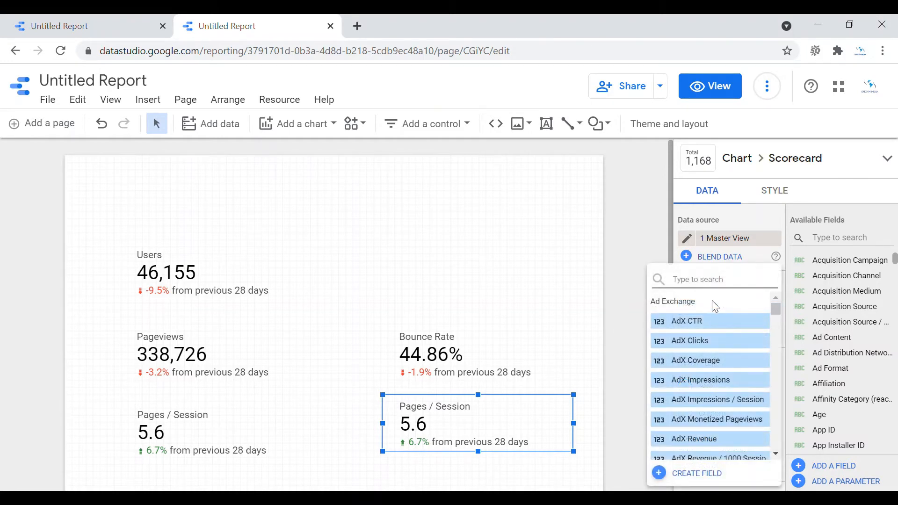
type("Av")
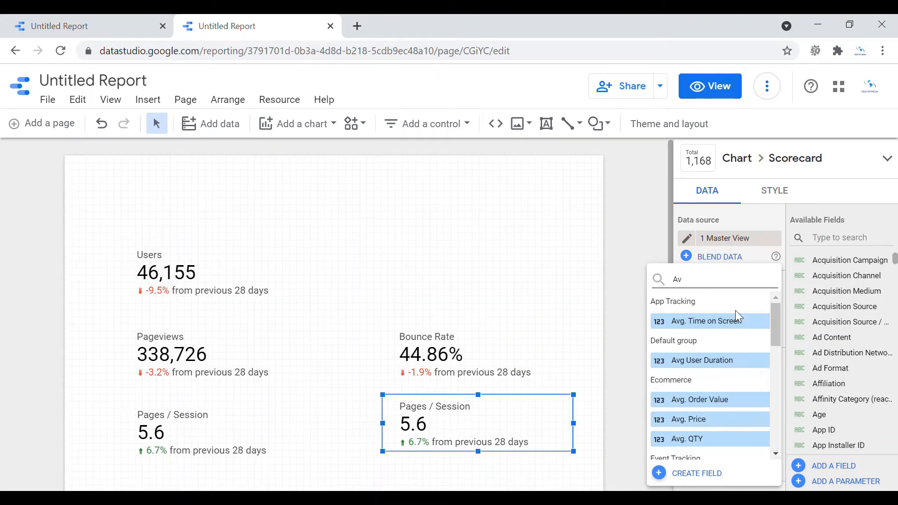
left_click_drag(775, 333, 774, 386)
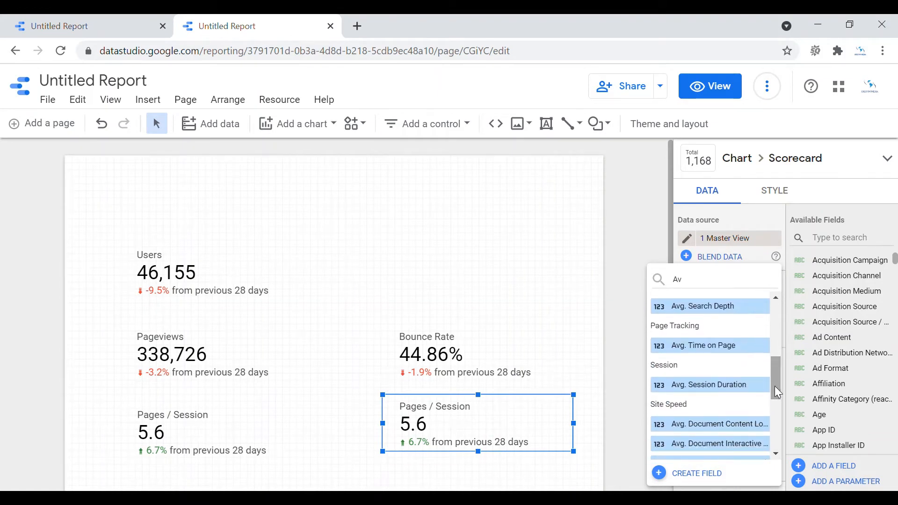
left_click(715, 386)
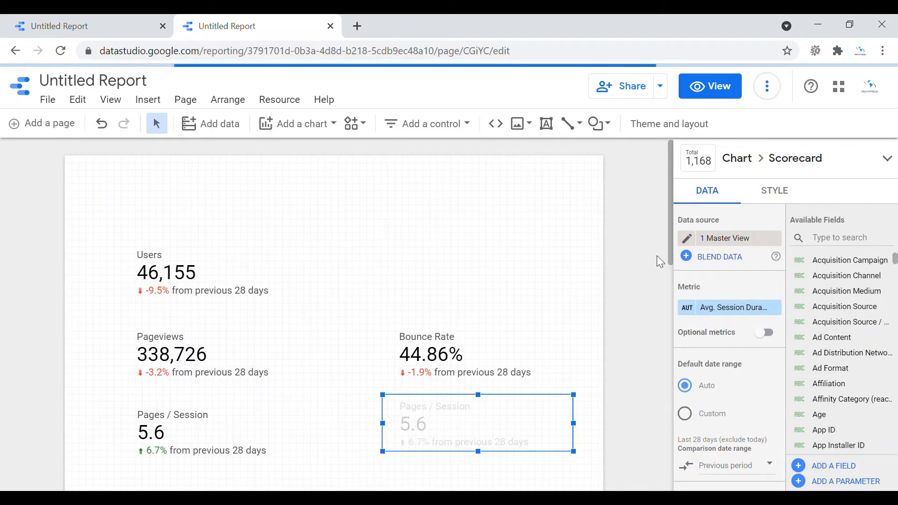
Copy and paste the Avg. Session Duration scorecard, placing the copy below the Pages / Session scorecard
left_click_drag(669, 245, 668, 284)
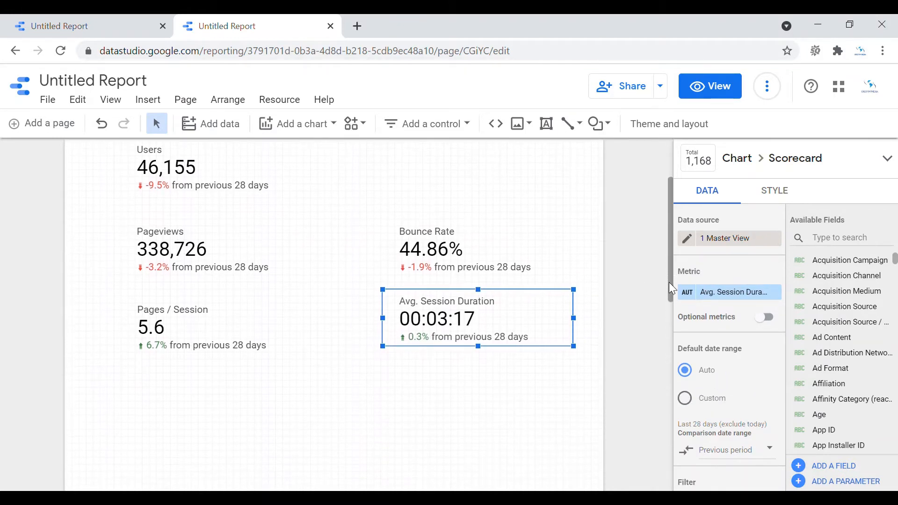
right_click(447, 337)
left_click(463, 147)
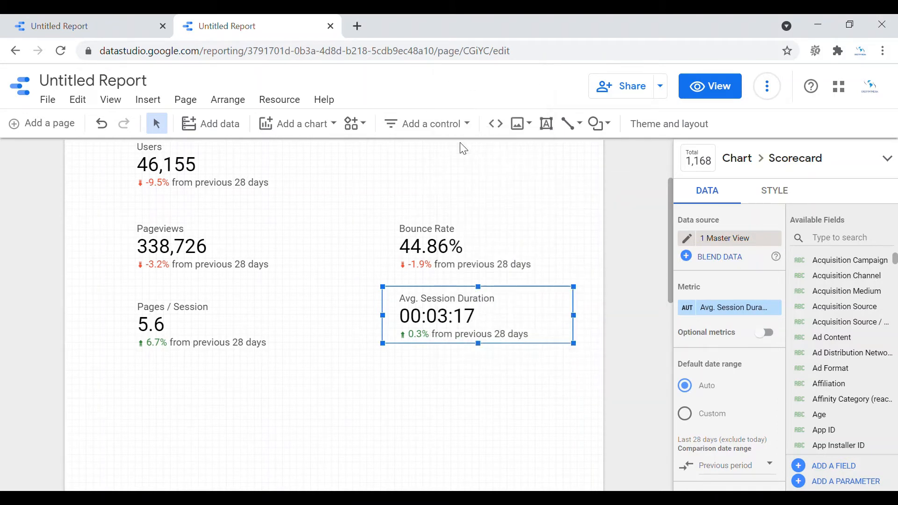
right_click(180, 394)
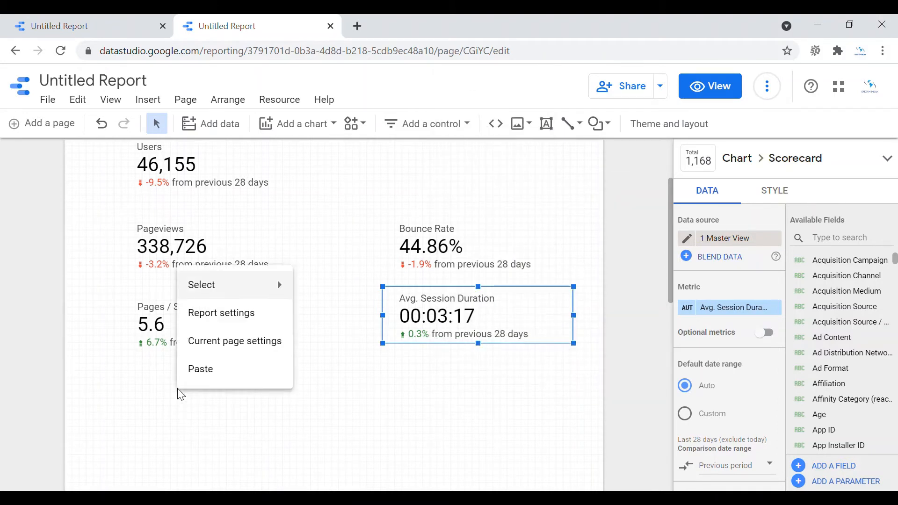
left_click(212, 372)
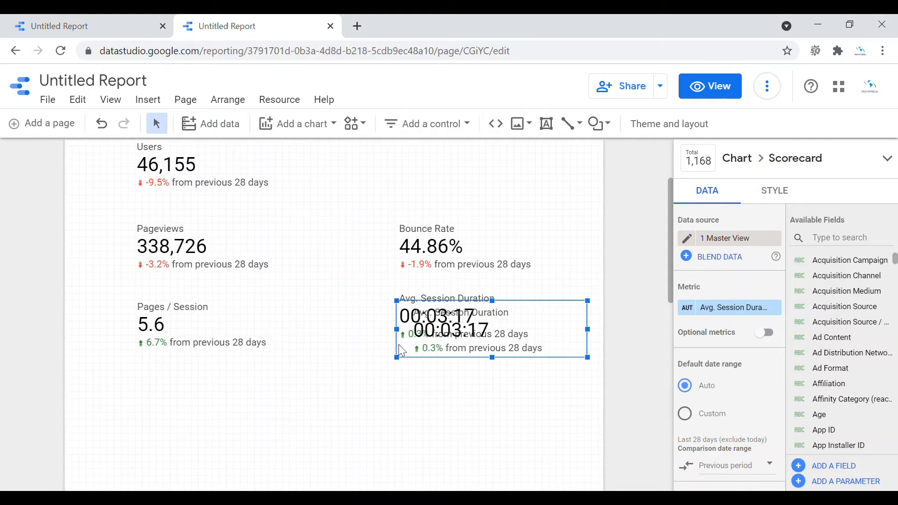
left_click_drag(402, 350, 192, 415)
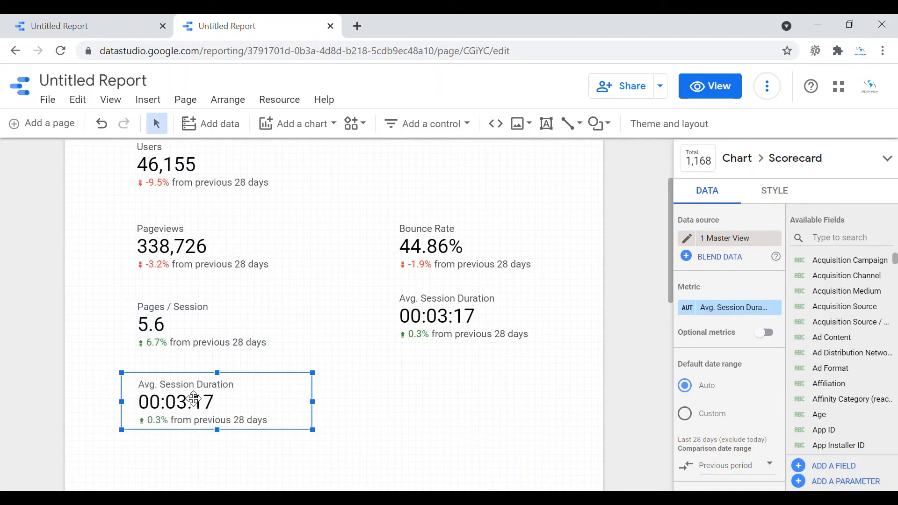
Change the metric of the Avg. Session Duration copy under Pages / Session to Number of Sessions per User
left_click(730, 310)
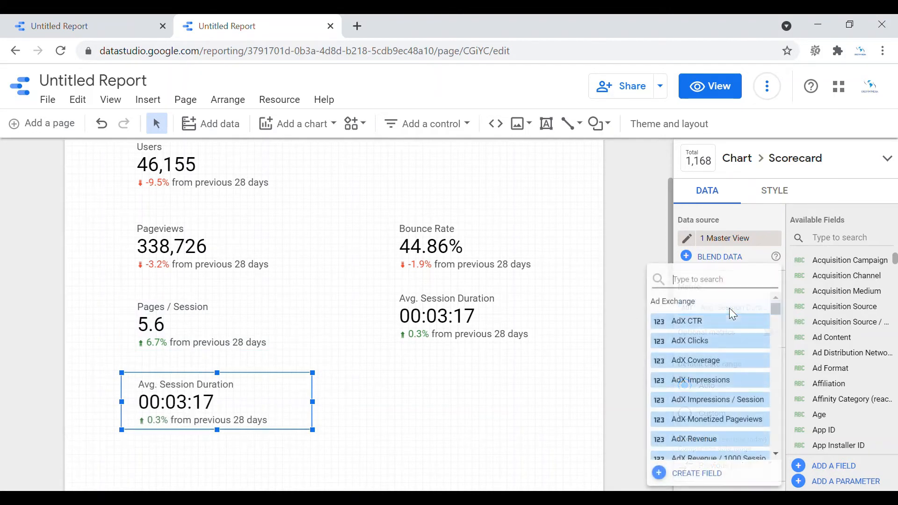
type("Nu")
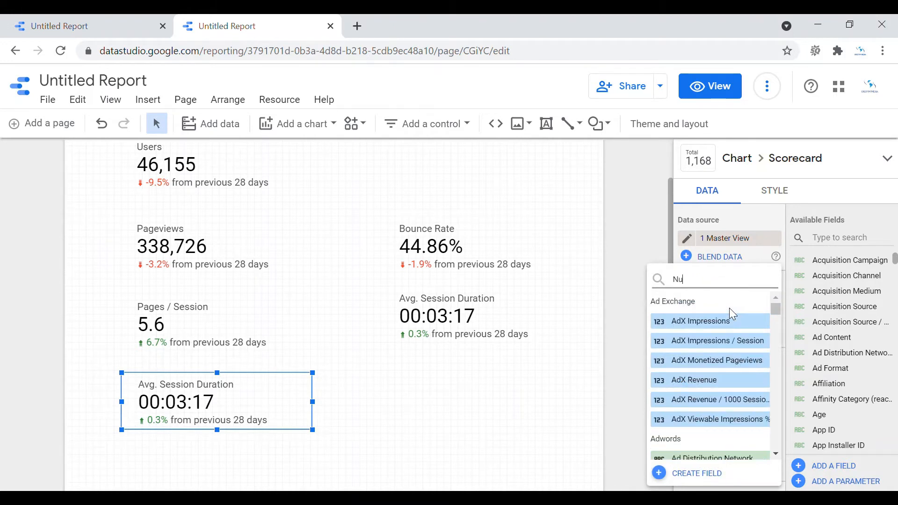
type("m")
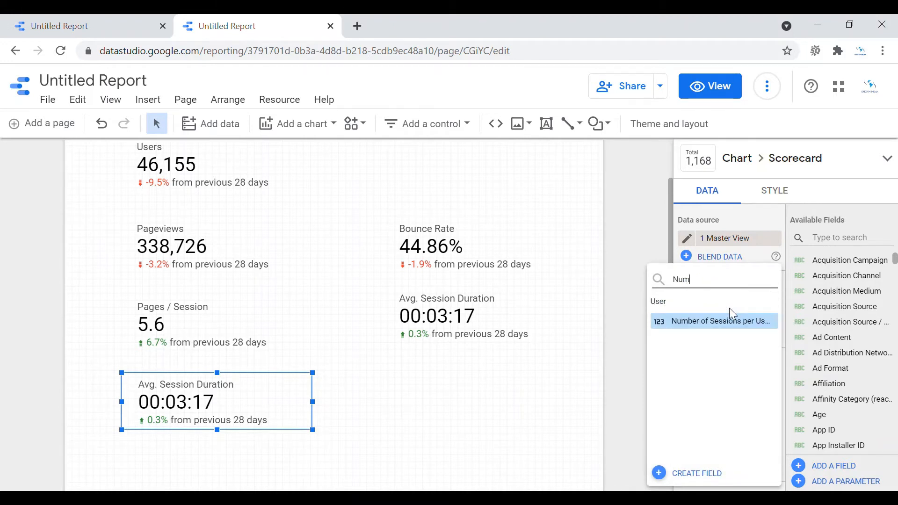
left_click(733, 323)
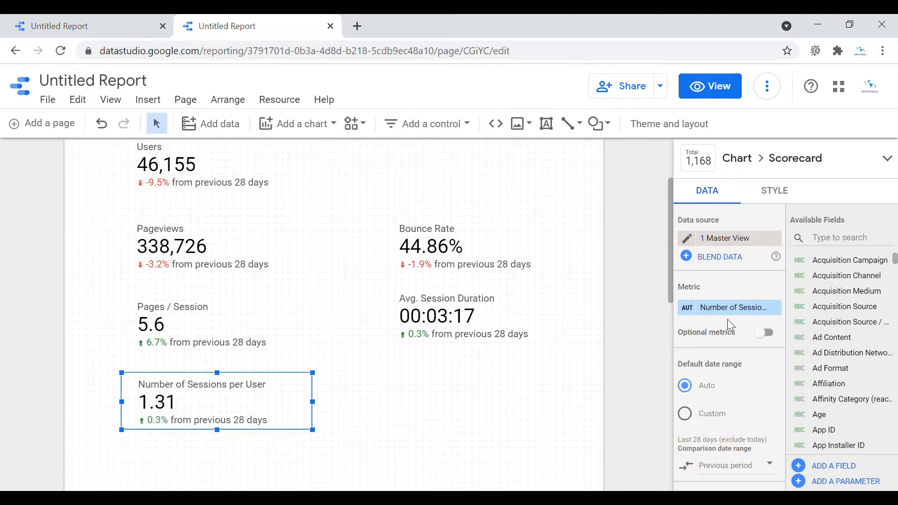
left_click(368, 400)
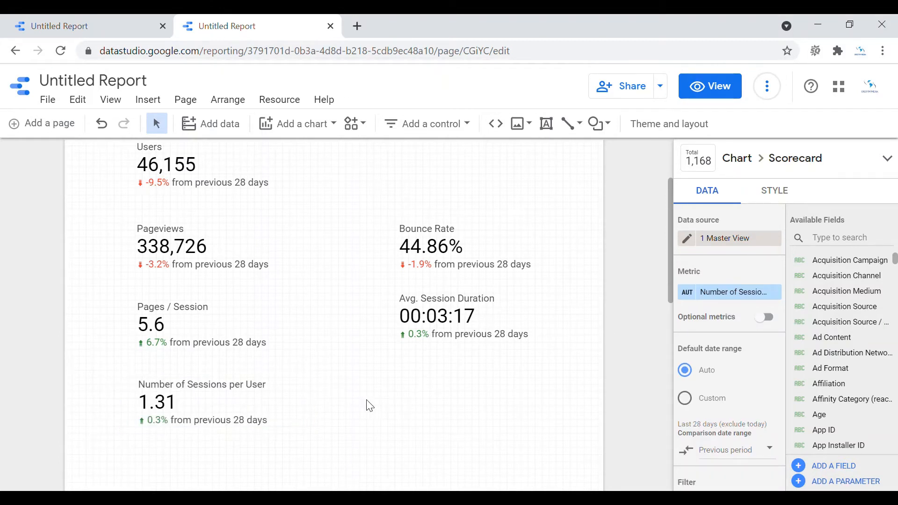
Copy and paste the Number of Sessions per User scorecard, placing the copy below the Avg. Session Duration scorecard
left_click(213, 418)
right_click(206, 414)
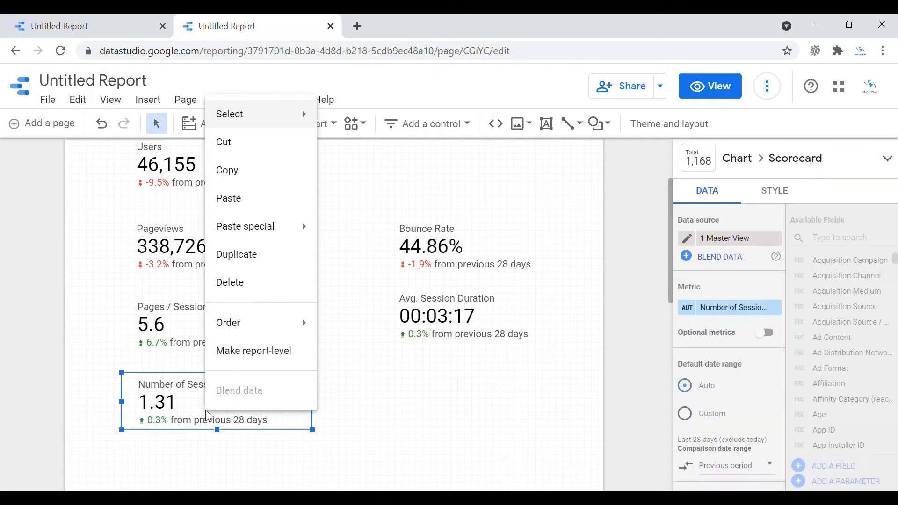
left_click(234, 171)
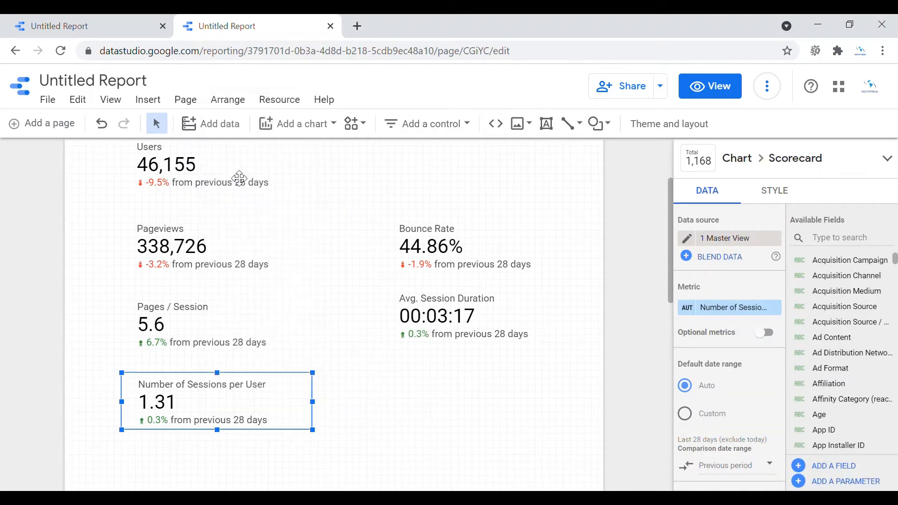
left_click(355, 405)
right_click(345, 399)
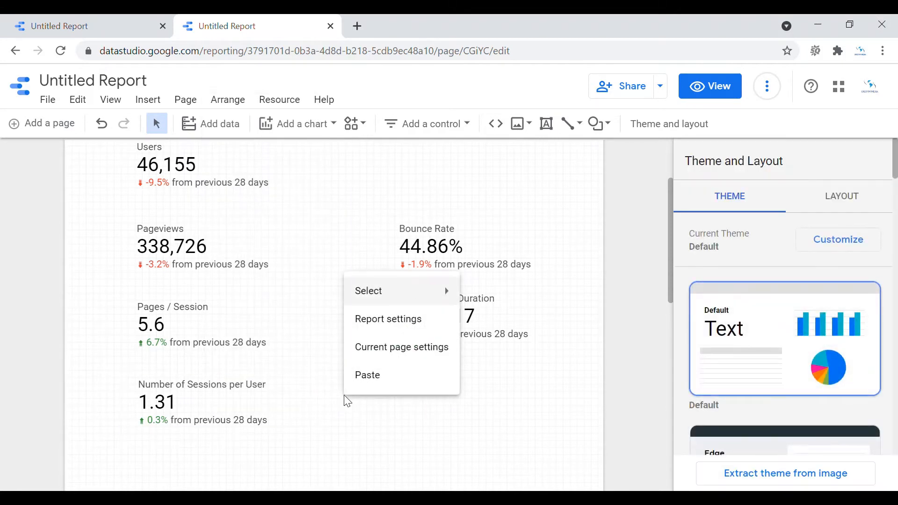
left_click(371, 381)
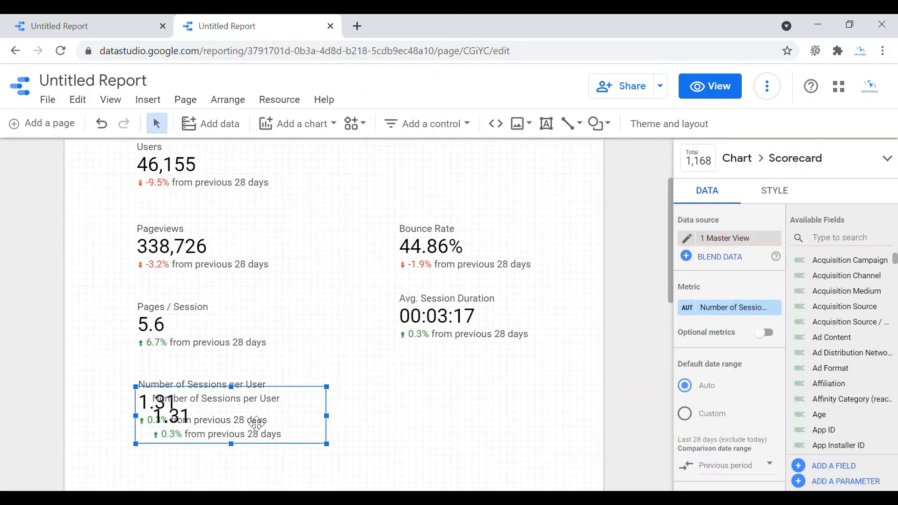
left_click_drag(247, 417, 505, 405)
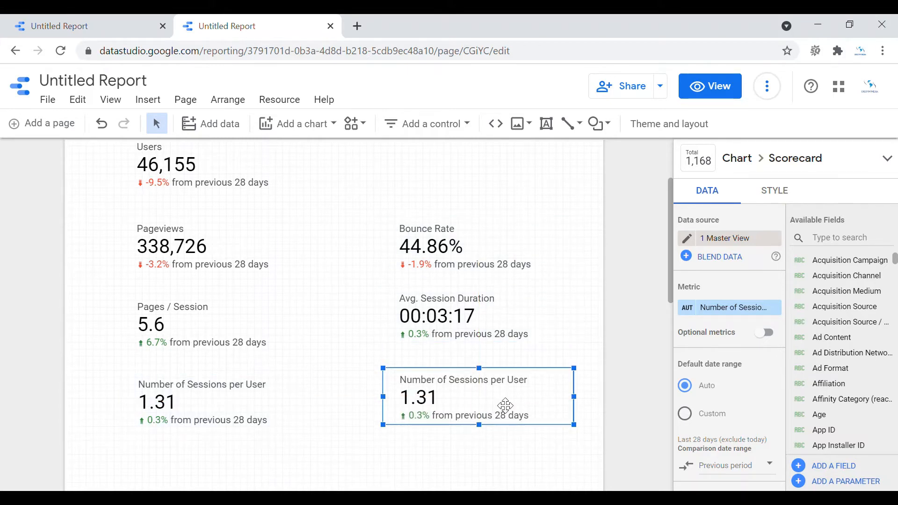
Change the metric of the Number of Sessions per User copy under Avg. Session Duration to Goal Conversion Rate
left_click(726, 306)
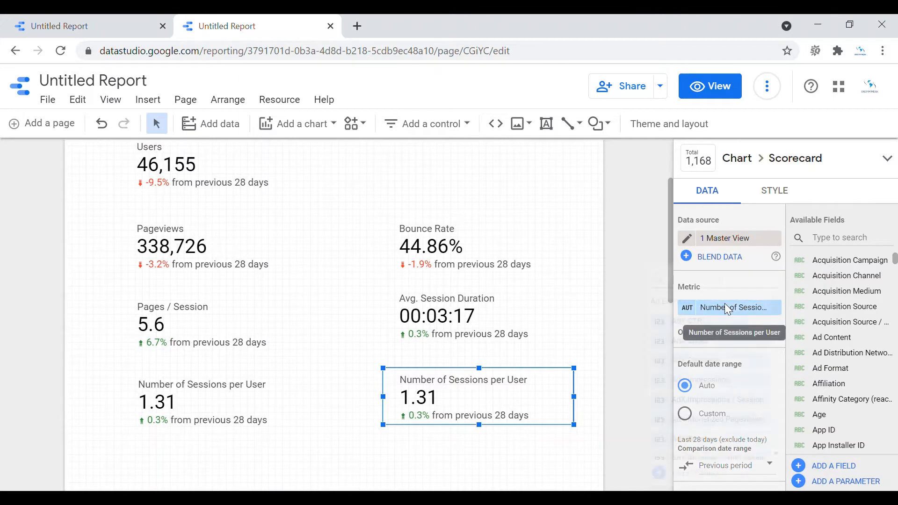
type("Goa")
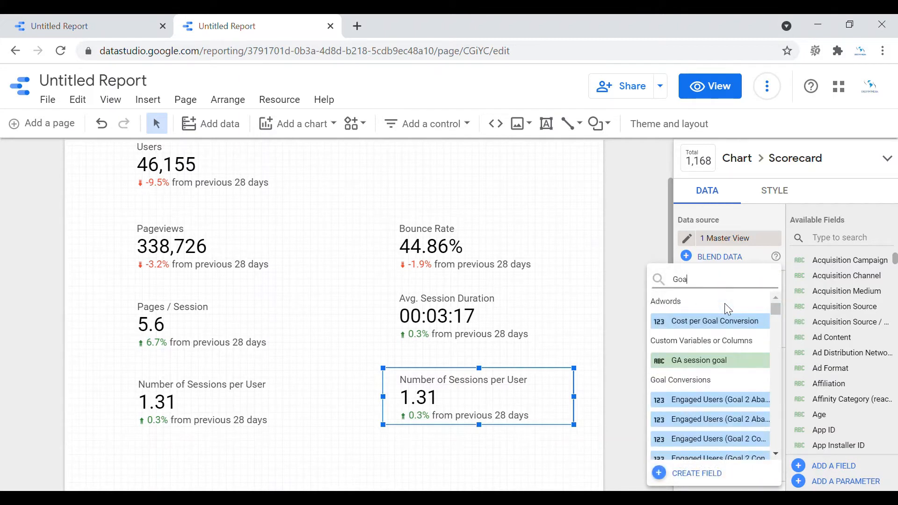
type("l")
left_click_drag(778, 311, 784, 274)
left_click(723, 283)
type("con")
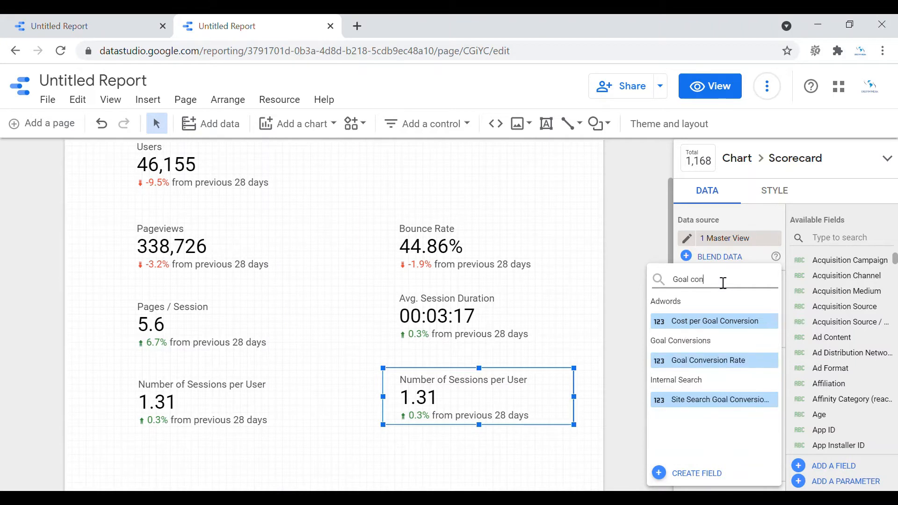
left_click(707, 361)
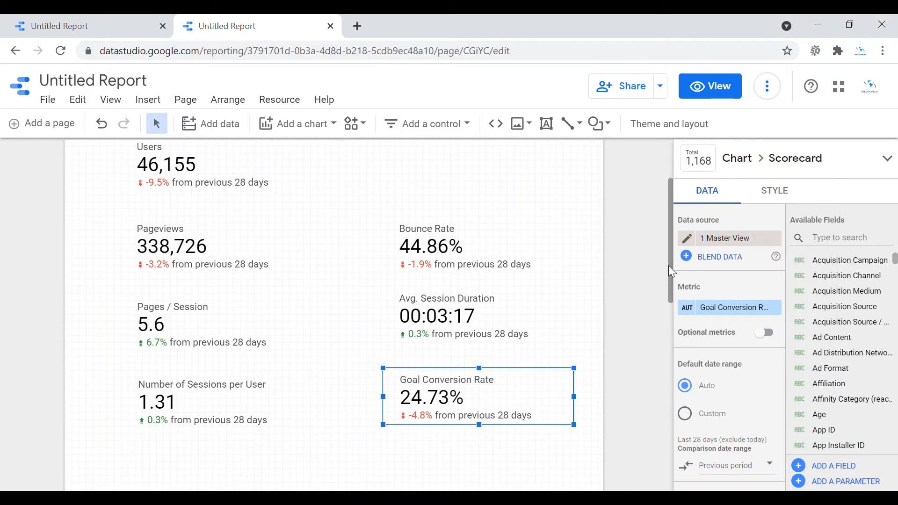
Insert a pie chart in the empty area below the Number of Sessions per User scorecard
left_click_drag(669, 265, 674, 340)
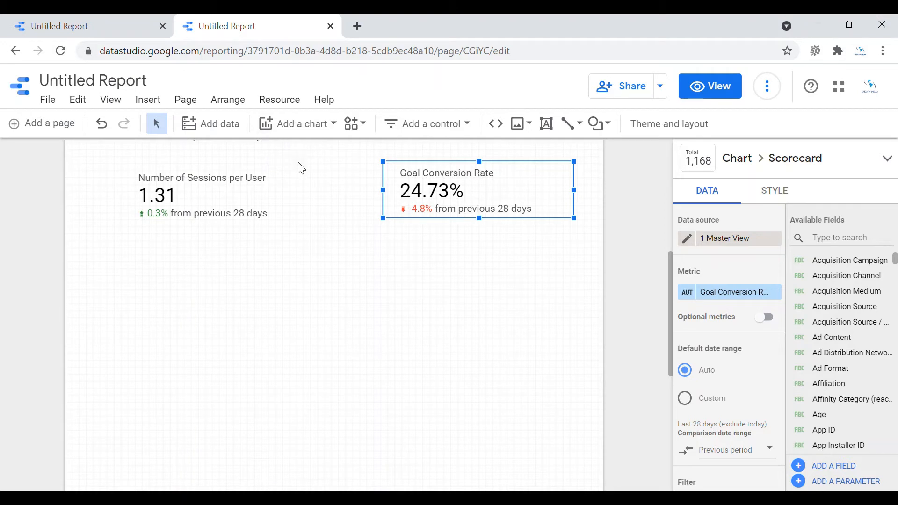
left_click(300, 124)
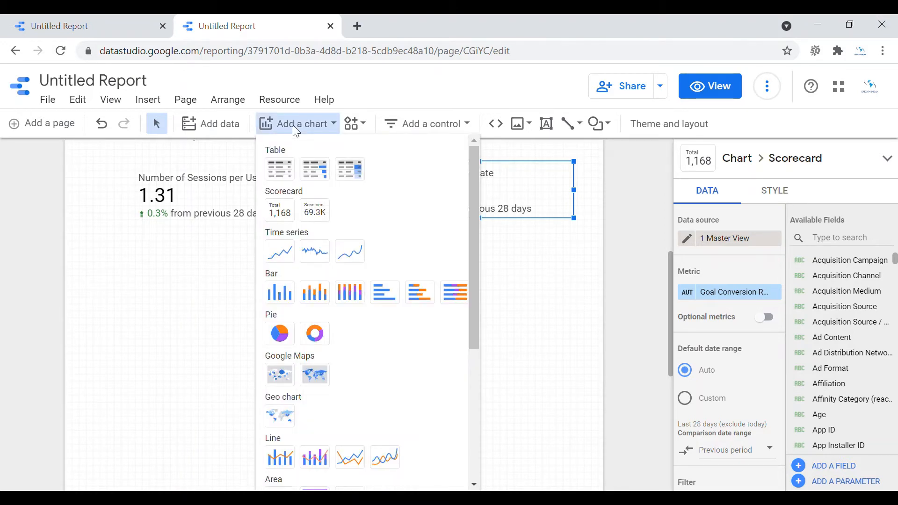
left_click(280, 333)
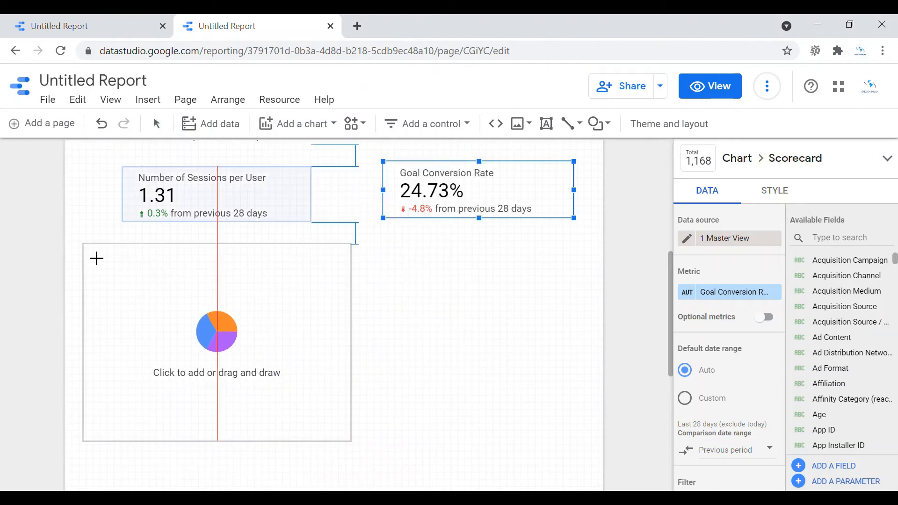
left_click(91, 253)
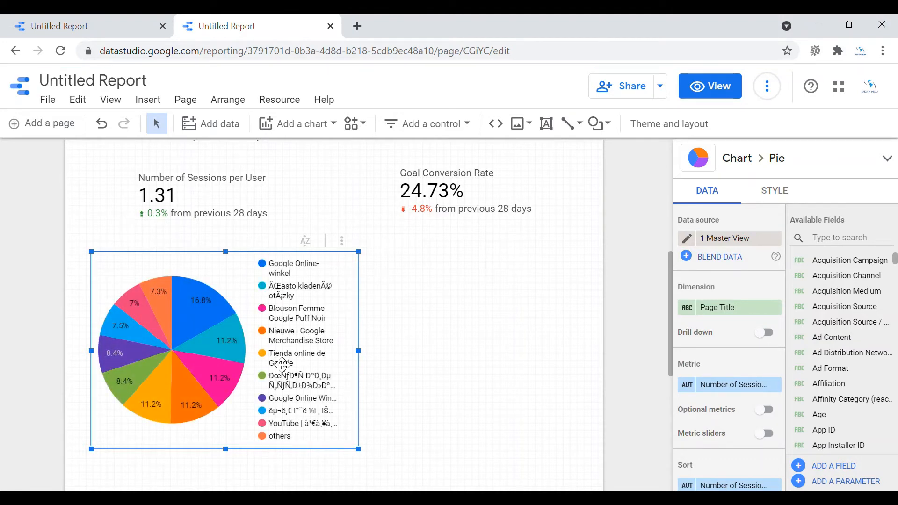
Set the pie chart's dimension to Default Channel Grouping
left_click(732, 313)
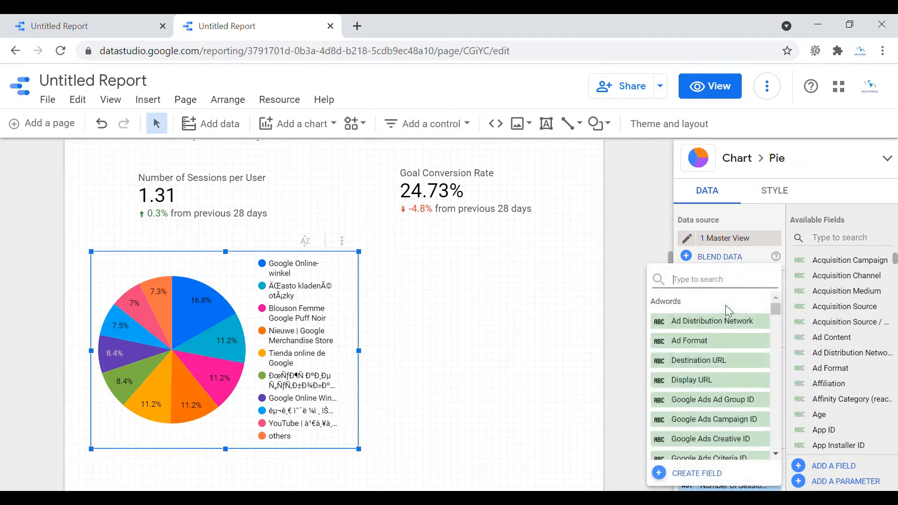
type("De")
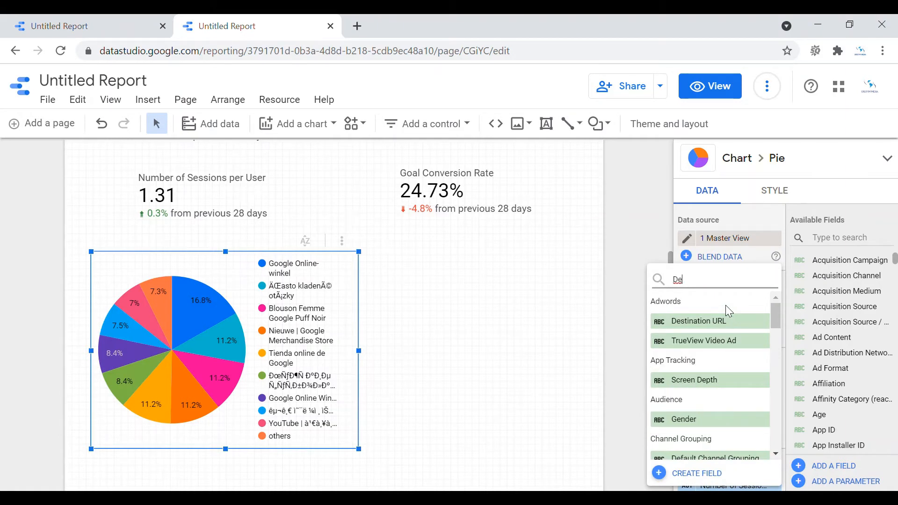
type("f")
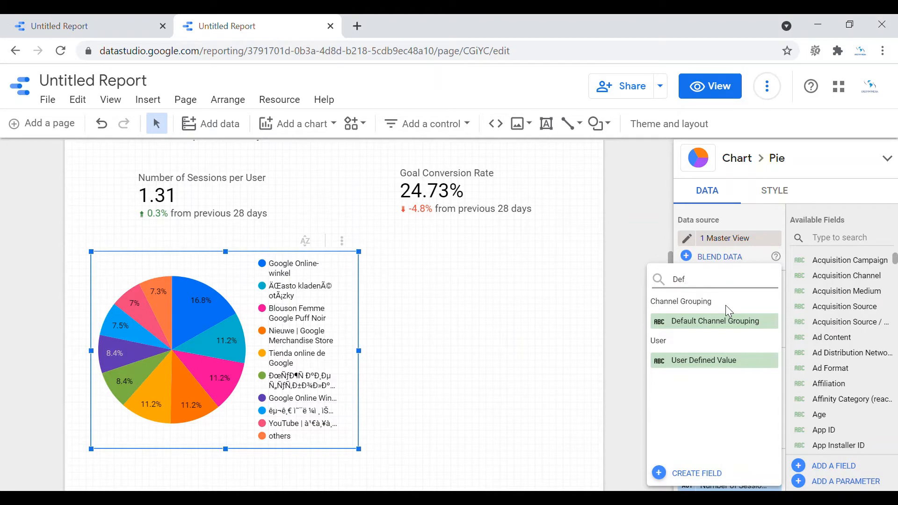
left_click(730, 328)
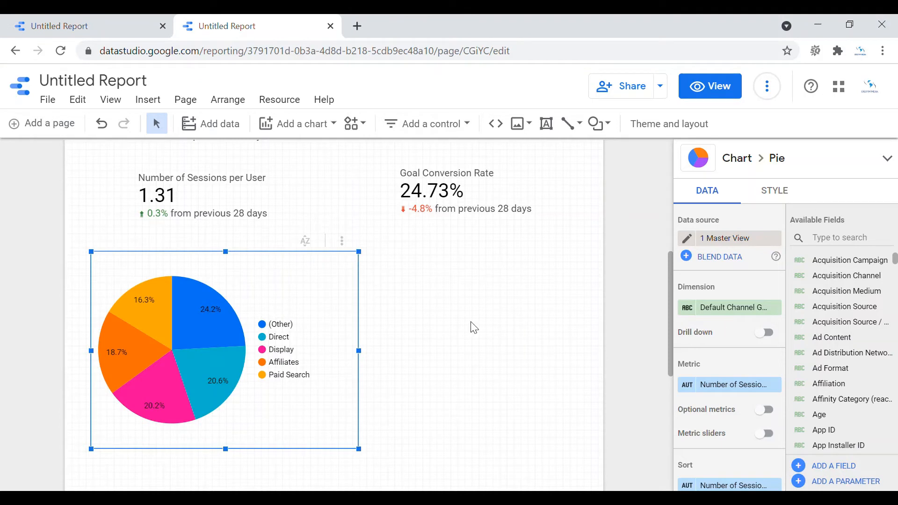
Shrink the pie chart slightly and position it just below the Number of Sessions per User scorecard
left_click_drag(359, 449, 356, 445)
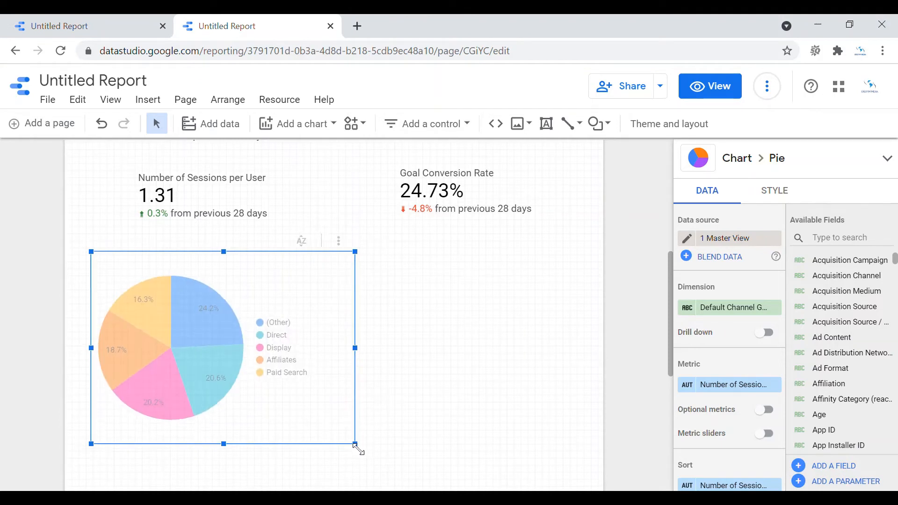
left_click_drag(167, 337, 169, 330)
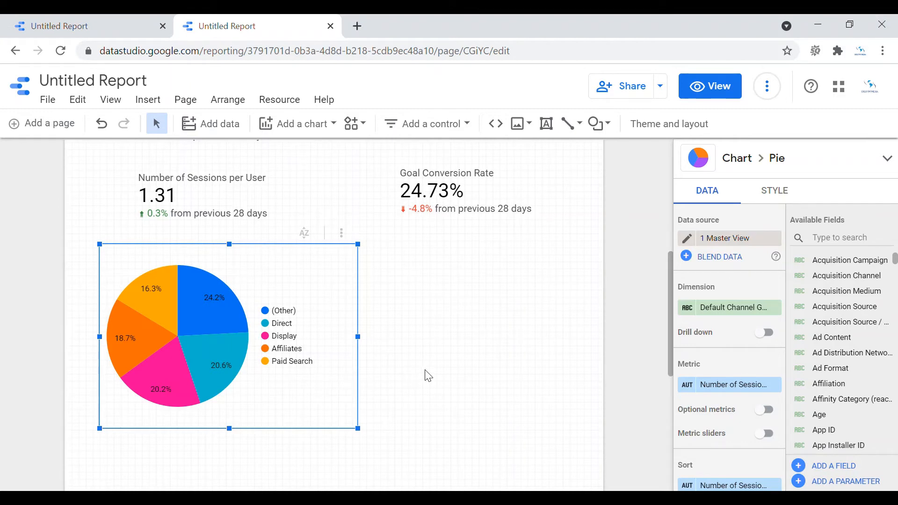
left_click_drag(358, 337, 351, 336)
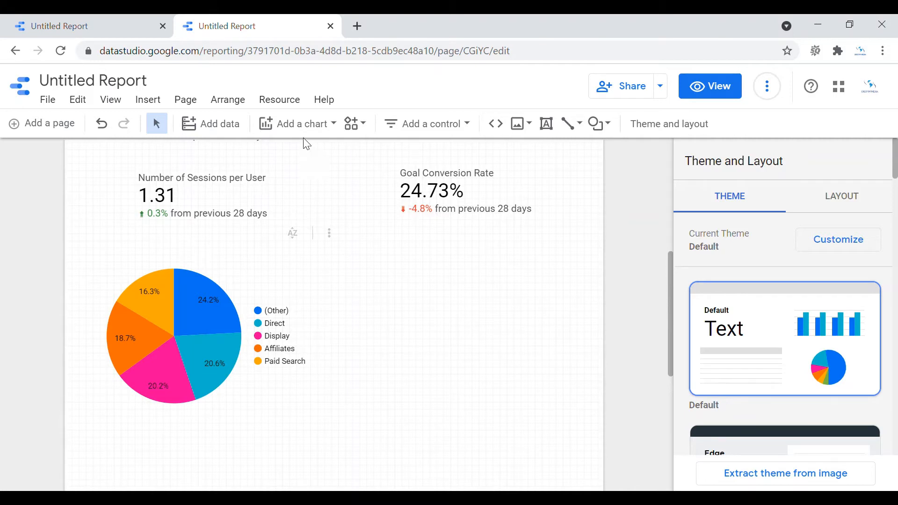
Insert a column chart beside the pie chart, below the Goal Conversion Rate scorecard, and reduce its height
left_click(300, 126)
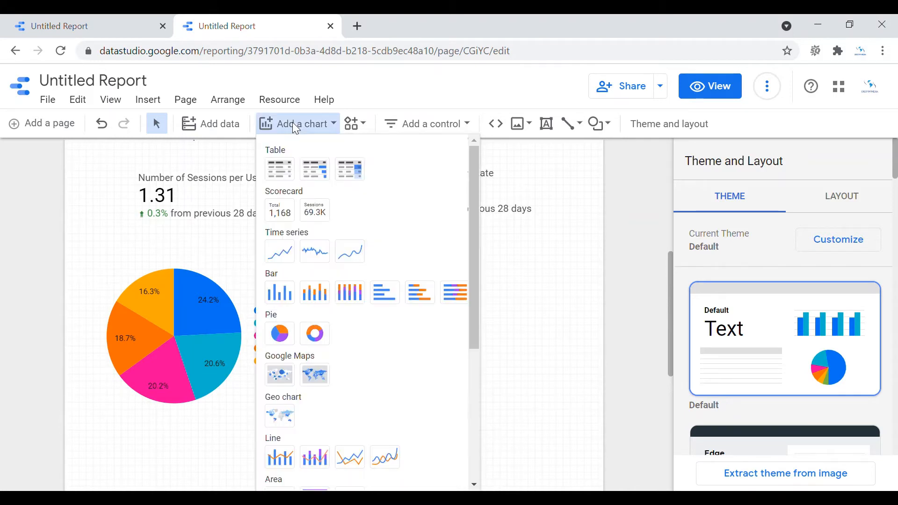
left_click(300, 290)
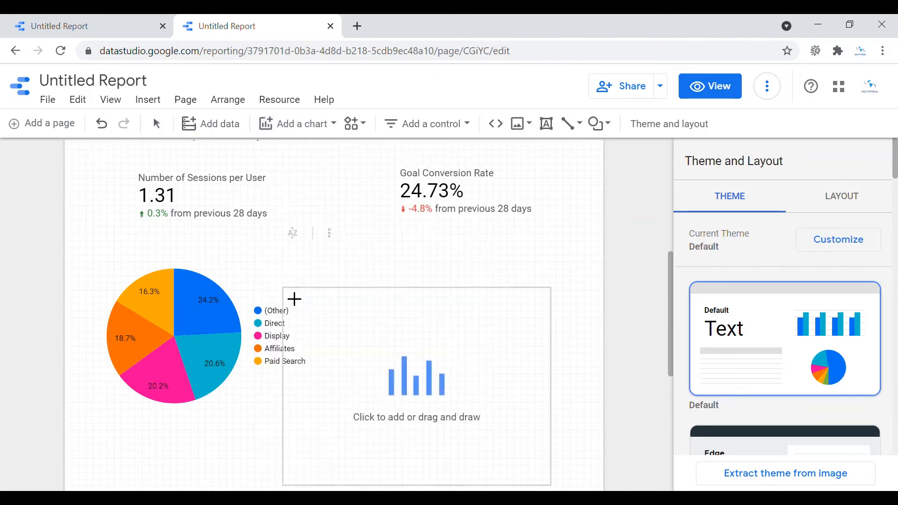
left_click(340, 256)
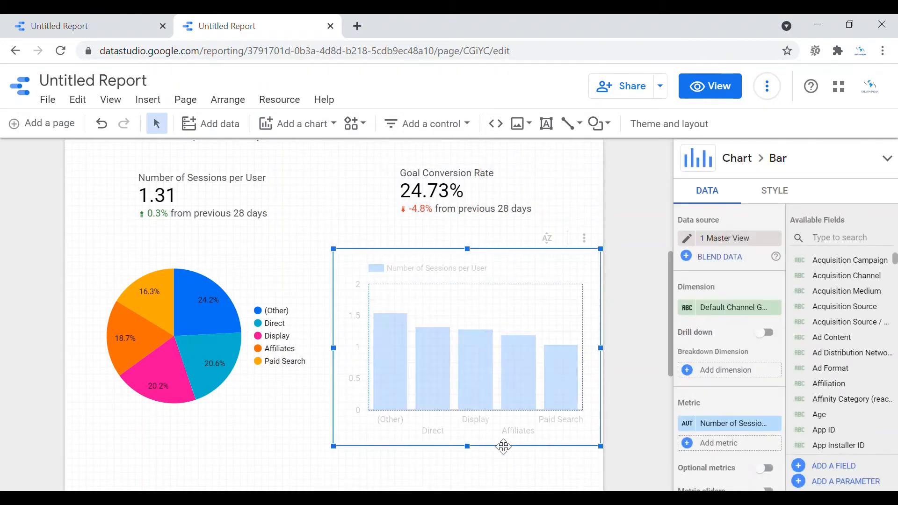
left_click_drag(470, 449, 467, 405)
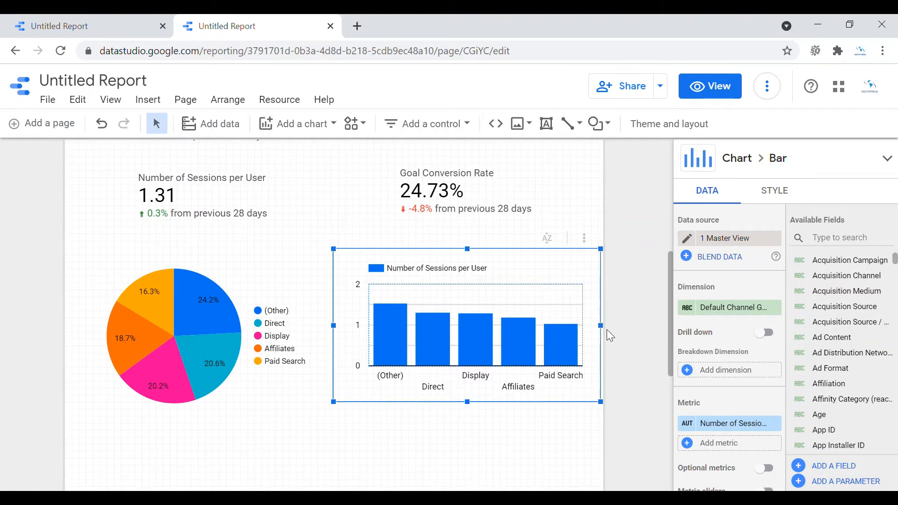
Change the column chart's dimension to Device Category
left_click(724, 308)
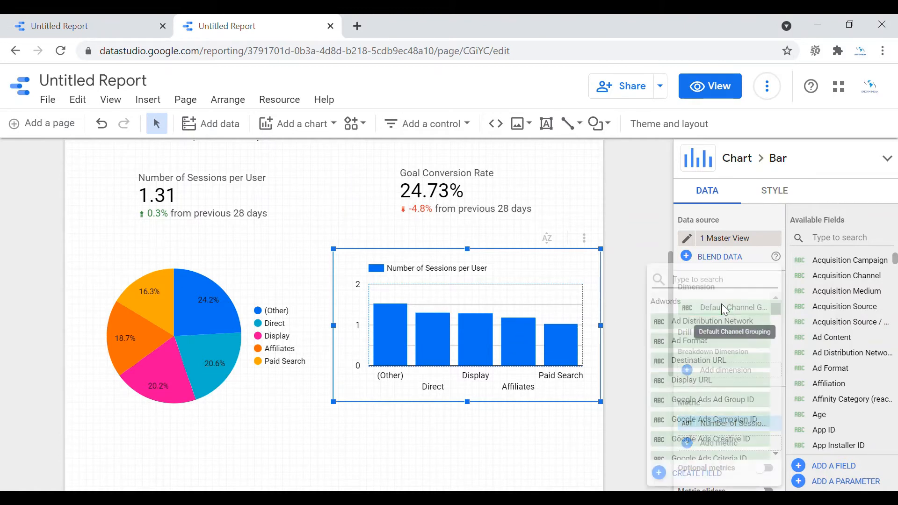
type("d")
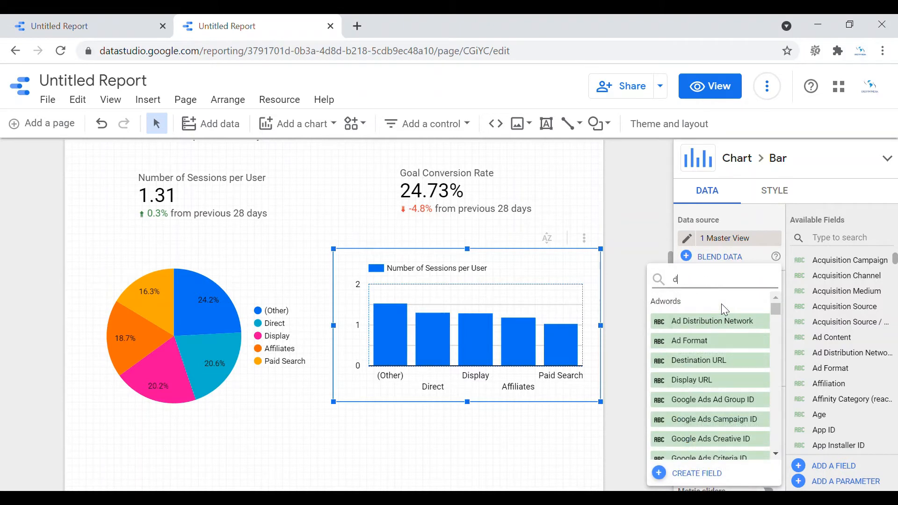
type("evic")
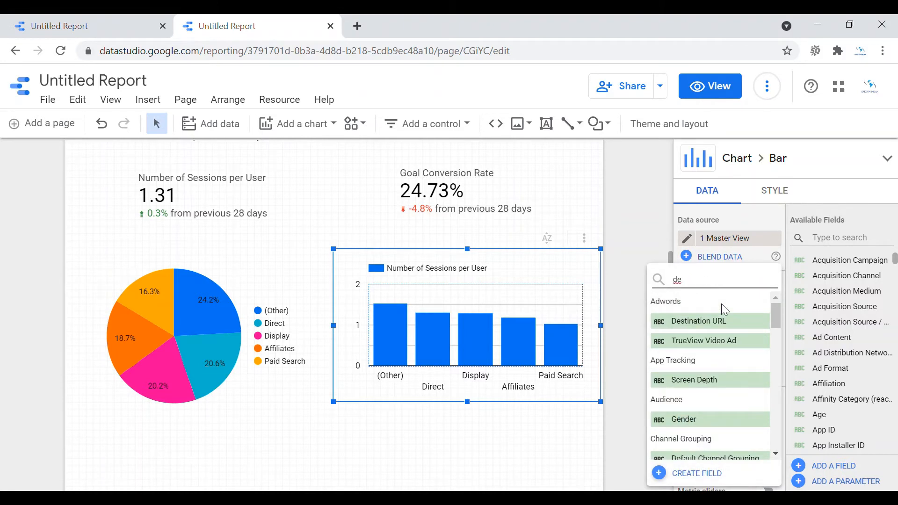
type("es")
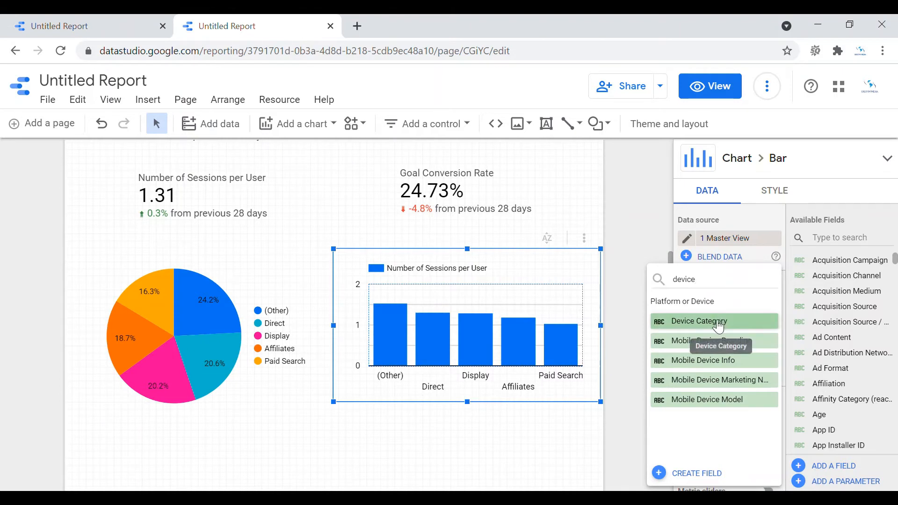
left_click(715, 322)
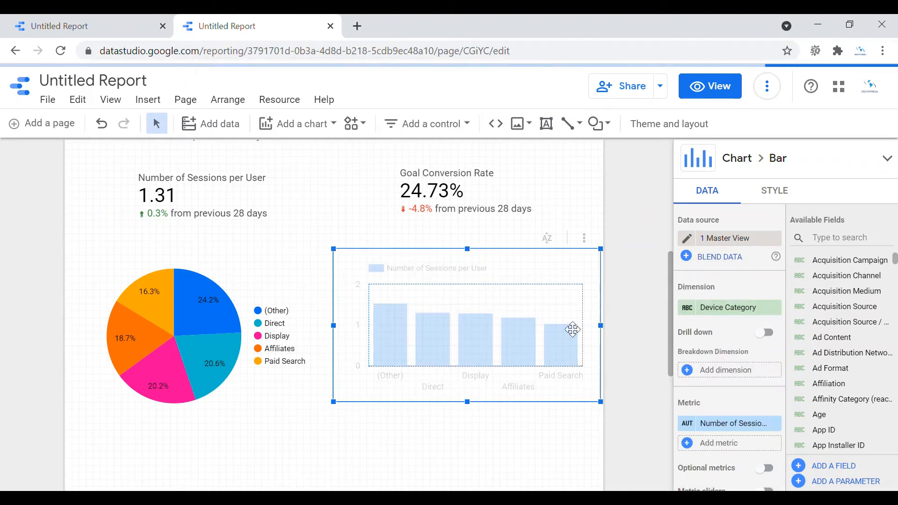
Change the column chart's metric to Users and narrow the chart slightly from the page edge
left_click(733, 425)
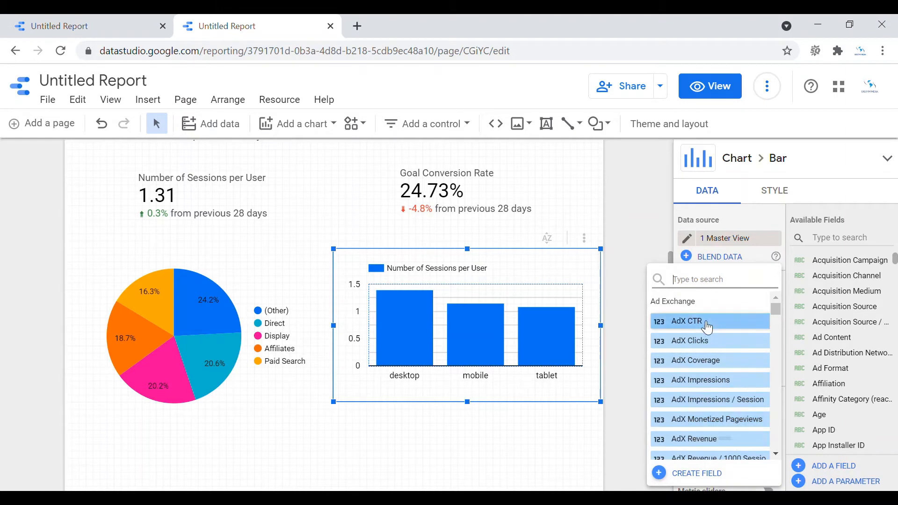
type("users")
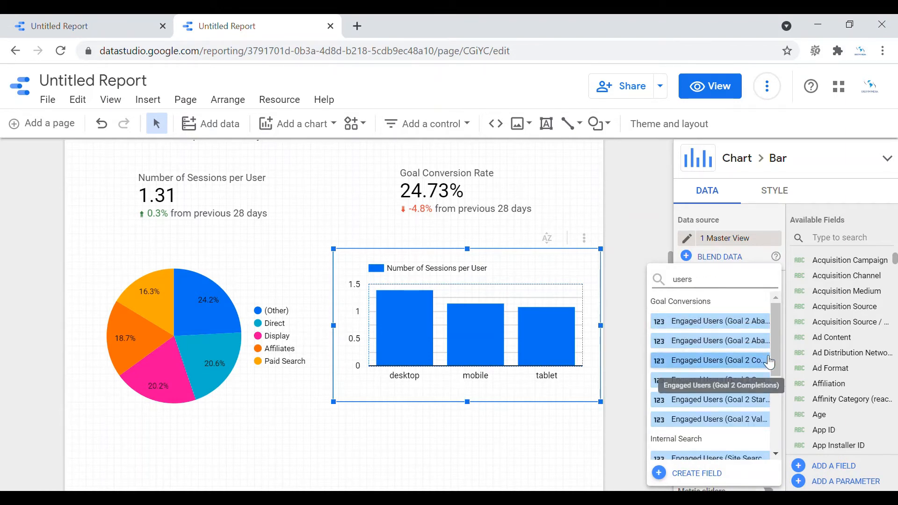
left_click_drag(779, 352, 780, 431)
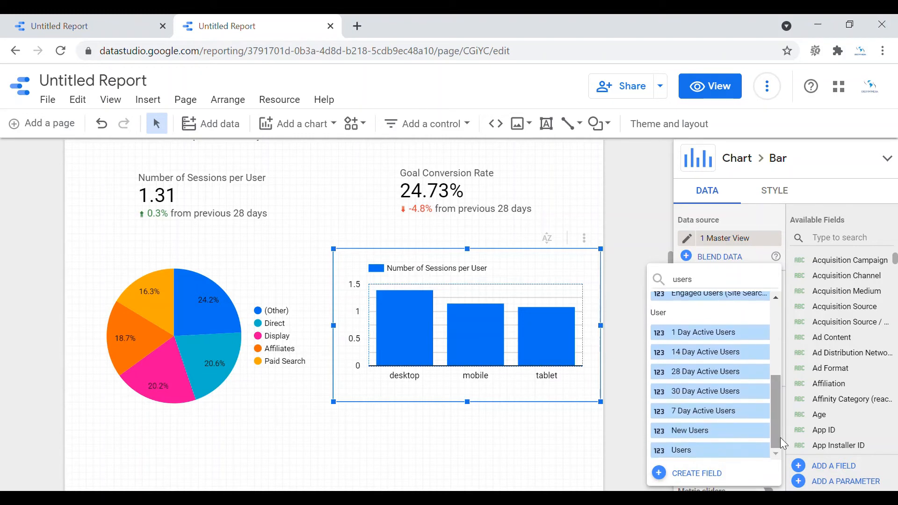
left_click(693, 451)
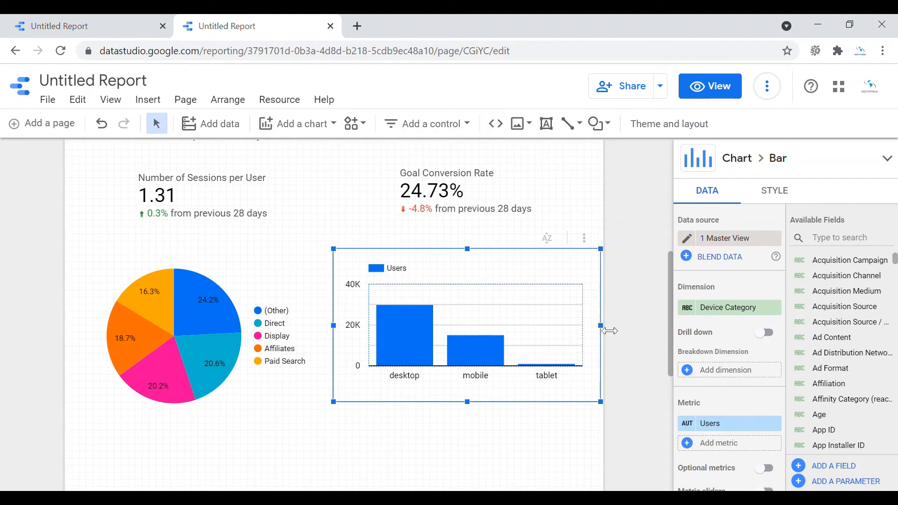
left_click_drag(608, 330, 593, 330)
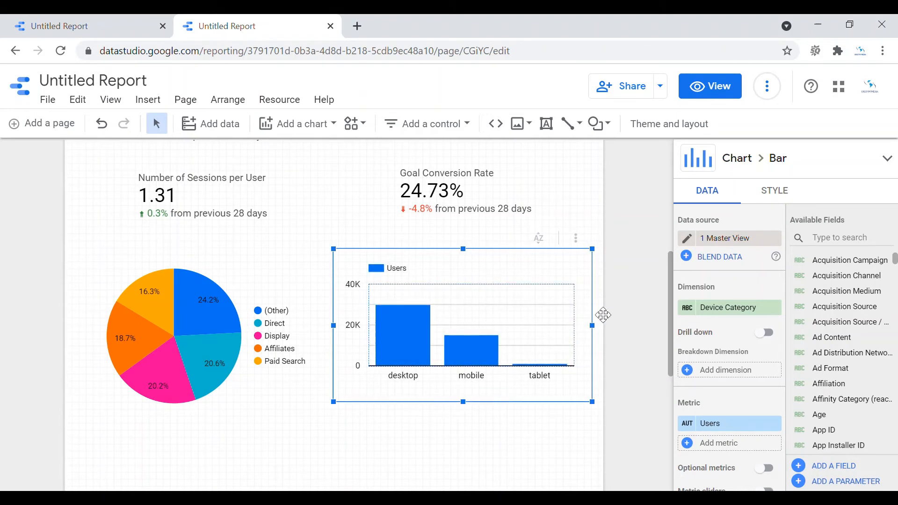
left_click(640, 315)
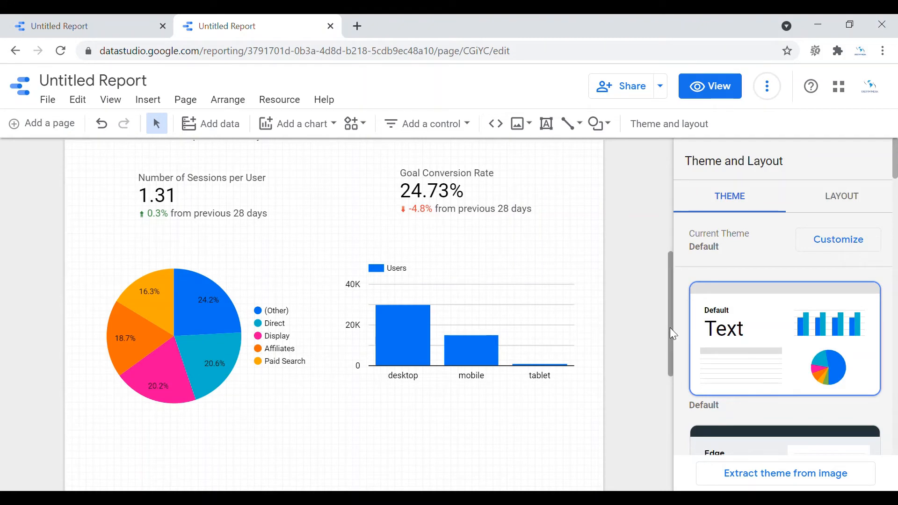
Insert a time series chart in the empty area below the pie and column charts
left_click_drag(670, 328, 669, 380)
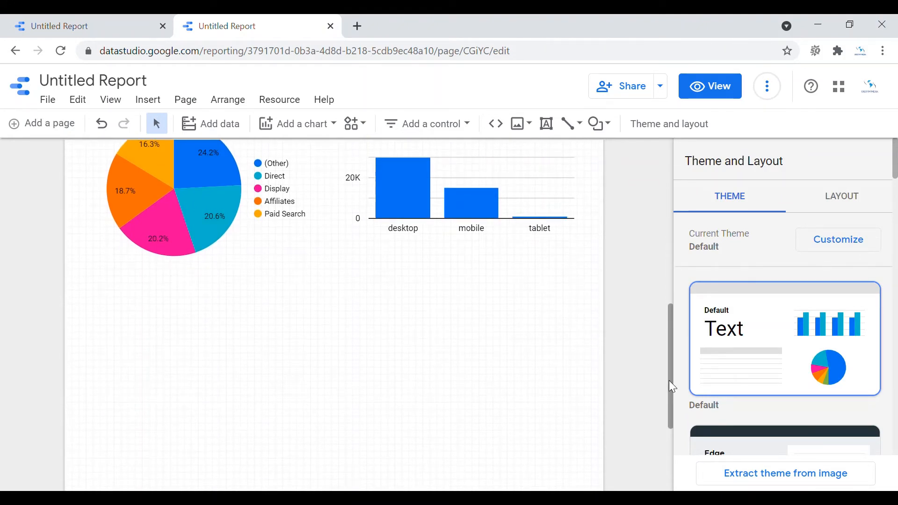
left_click_drag(669, 380, 665, 375)
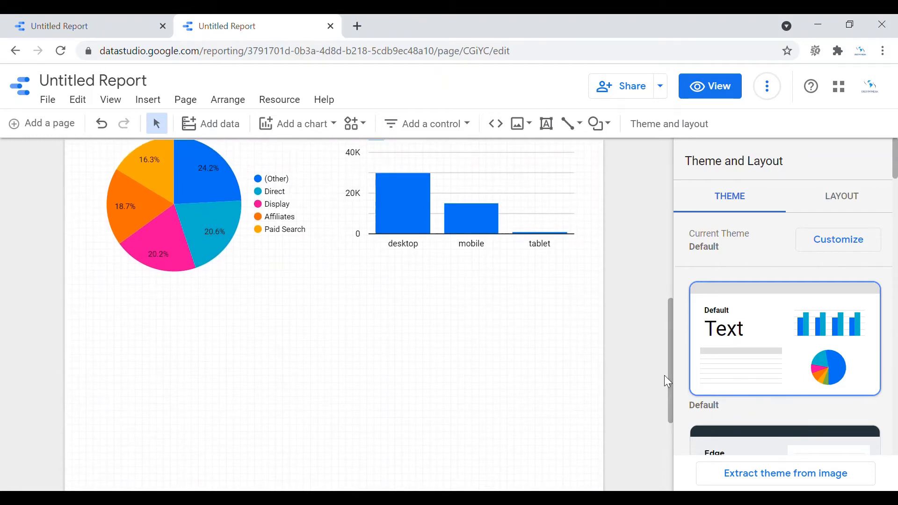
left_click(275, 125)
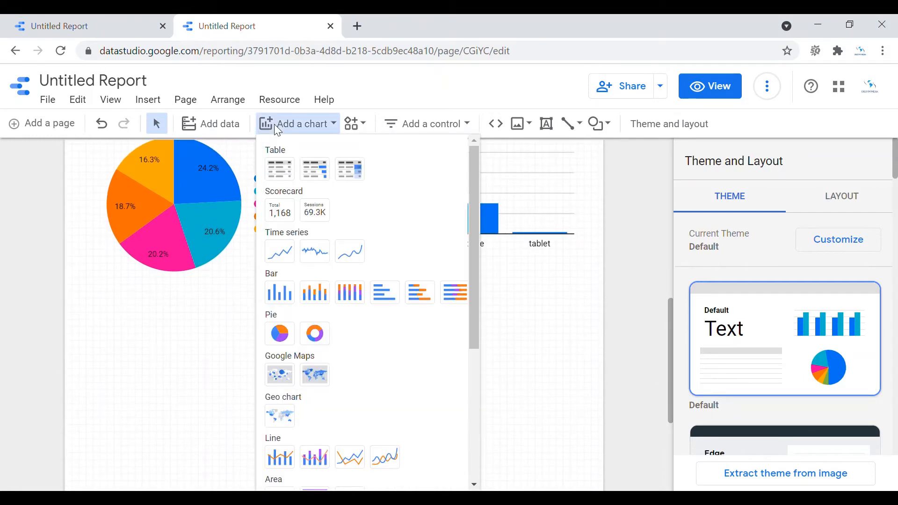
left_click(287, 259)
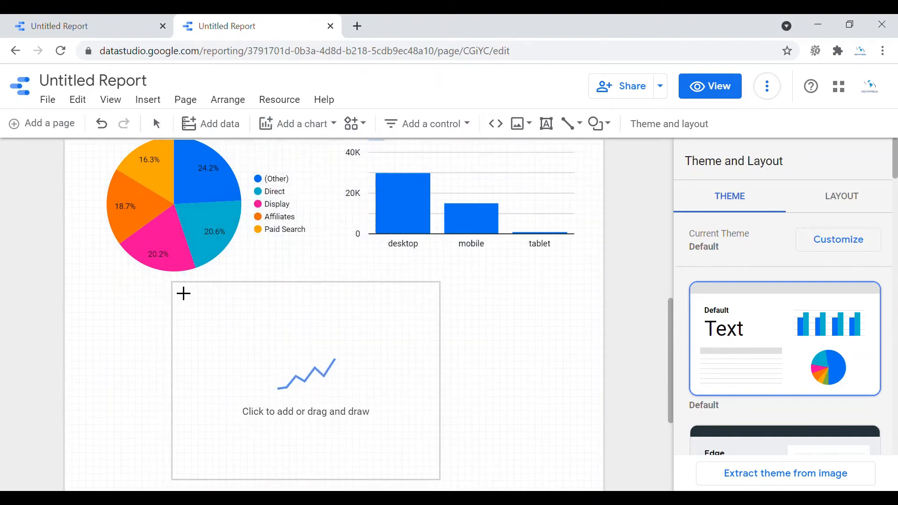
left_click(184, 293)
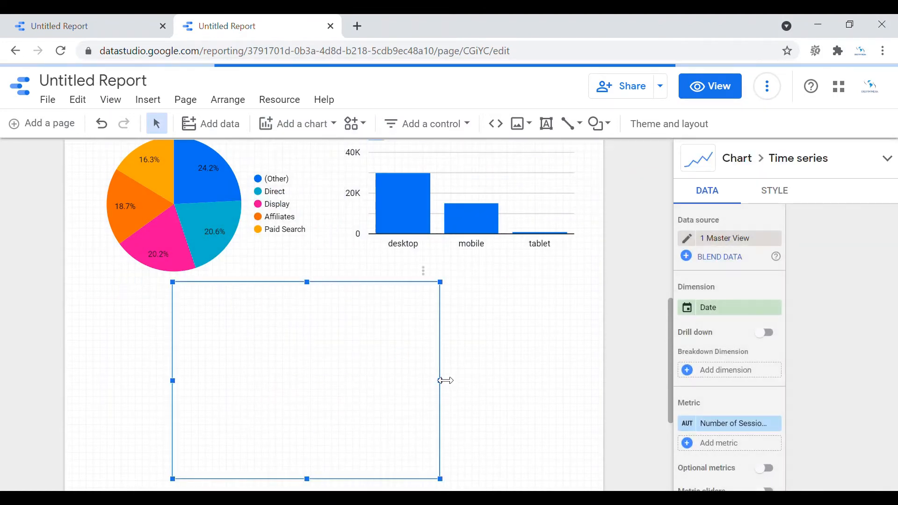
Stretch the time series chart across nearly the full page width, just below the pie chart, and reduce its height
left_click_drag(443, 383, 525, 371)
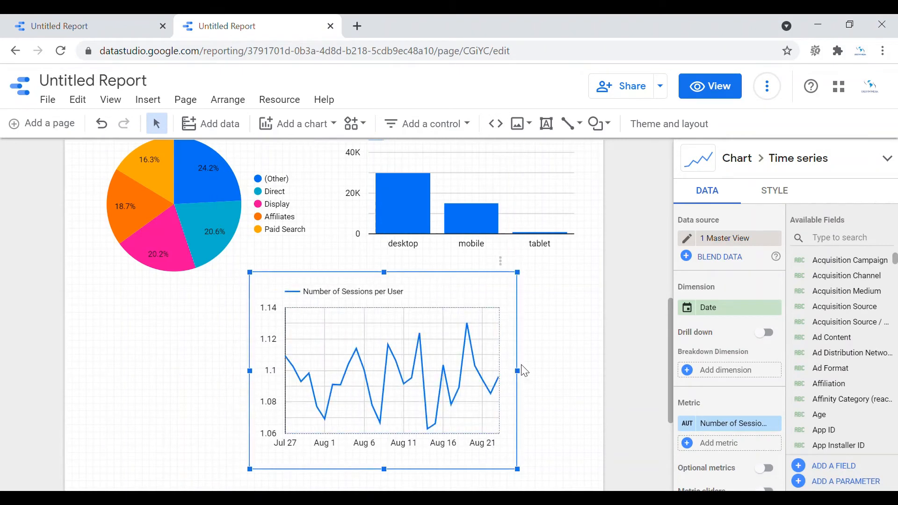
left_click_drag(250, 371, 95, 338)
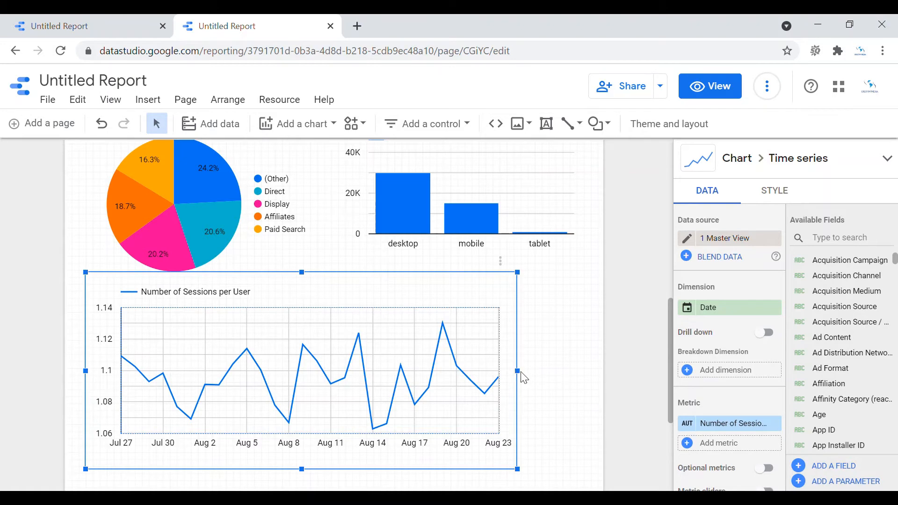
left_click_drag(523, 374, 589, 365)
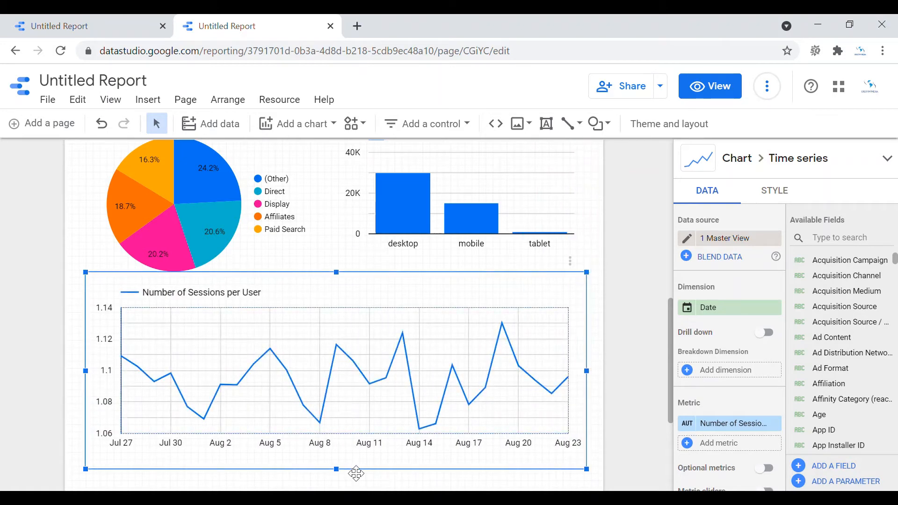
left_click_drag(340, 478, 346, 404)
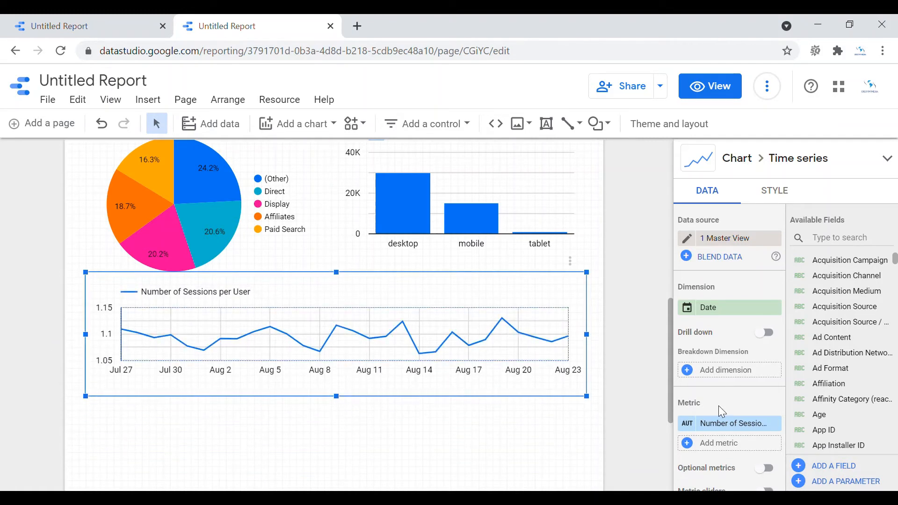
Change the time series chart's metric to Users
left_click(738, 427)
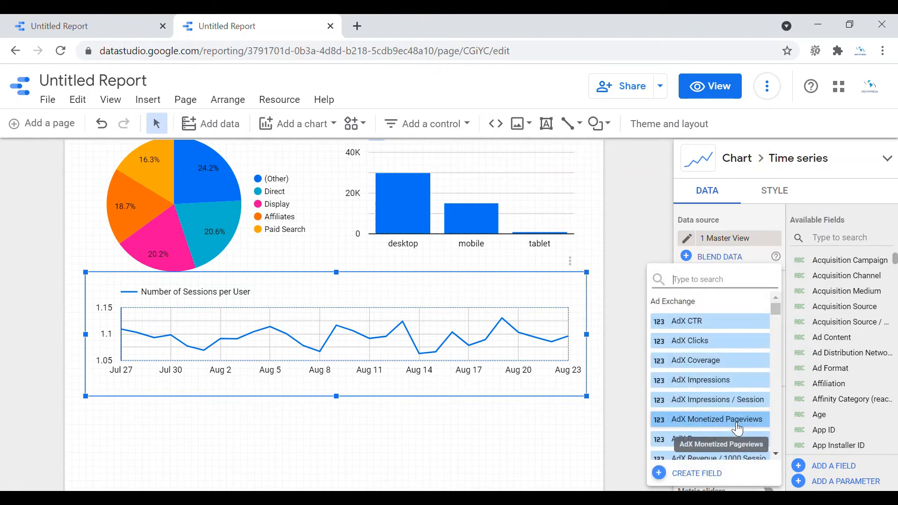
type("Us")
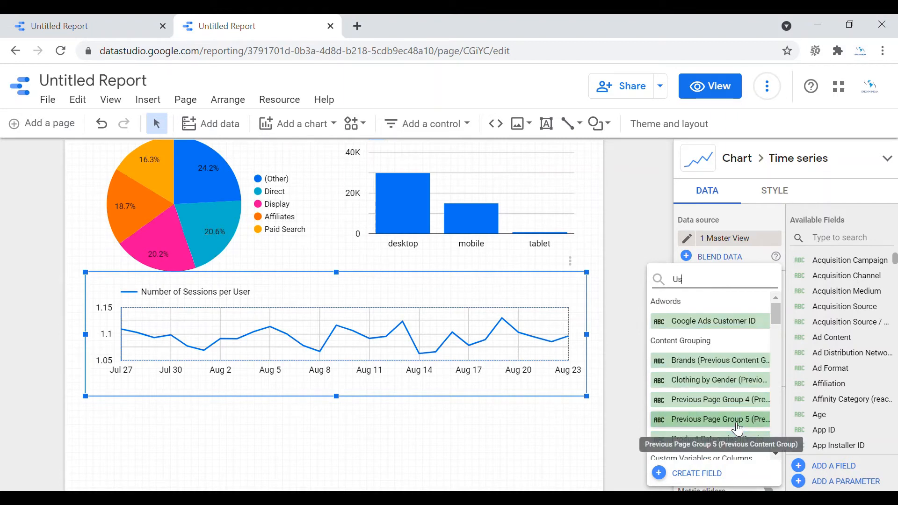
type("er")
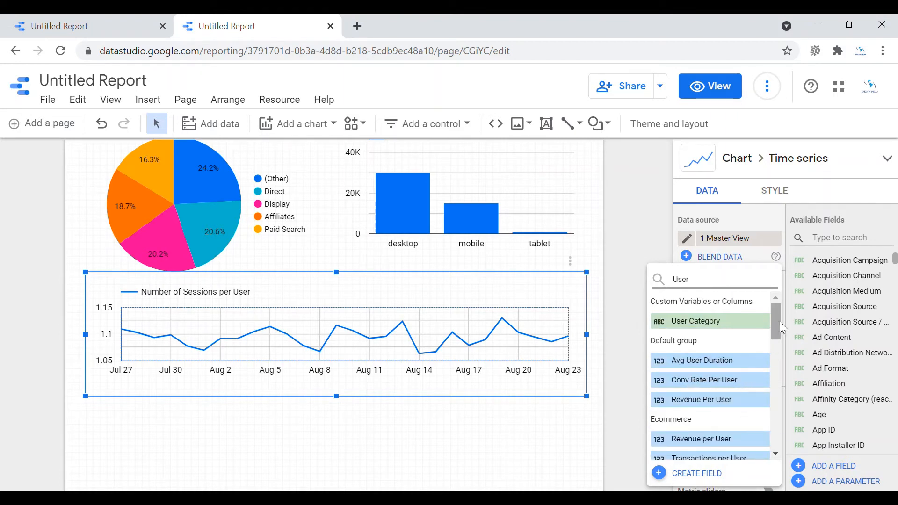
left_click_drag(779, 321, 779, 424)
left_click(692, 397)
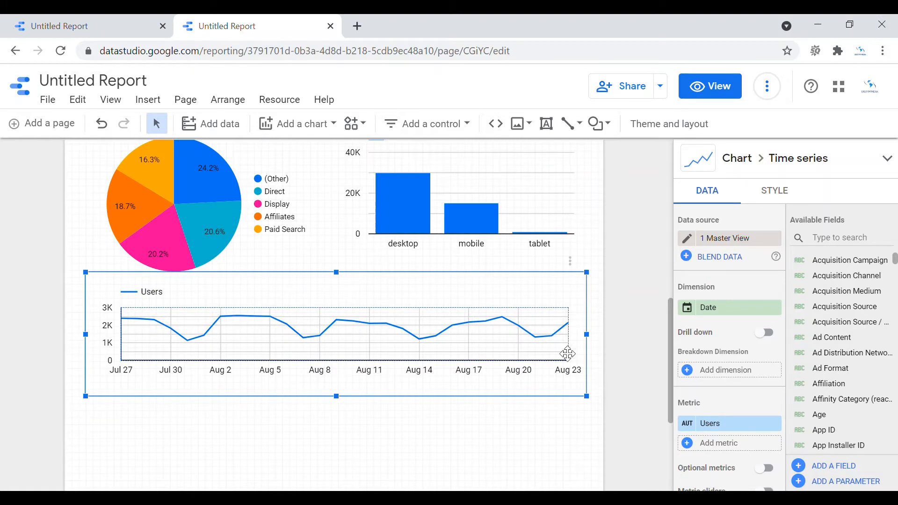
Show data points on the time series chart's Users line
left_click(785, 195)
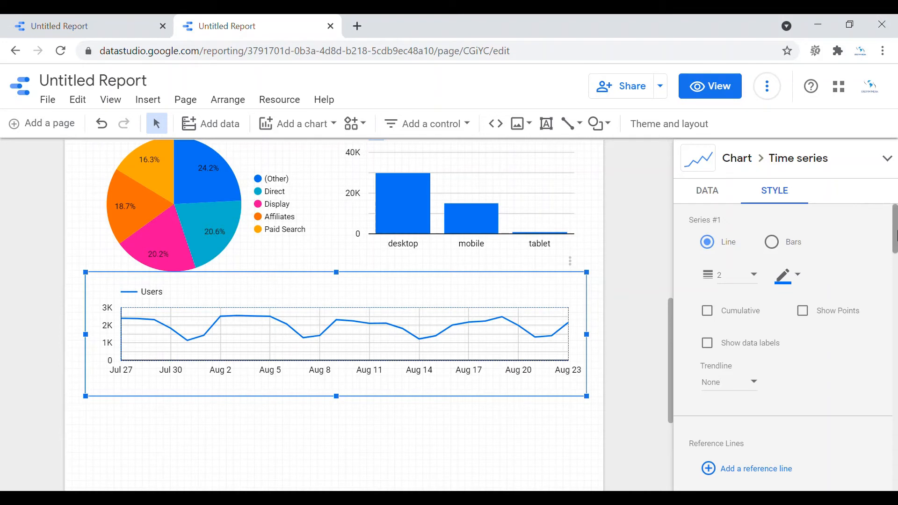
mouse_move(896, 234)
left_mouse_down()
mouse_move(896, 271)
mouse_move(893, 228)
left_mouse_up()
left_click(807, 317)
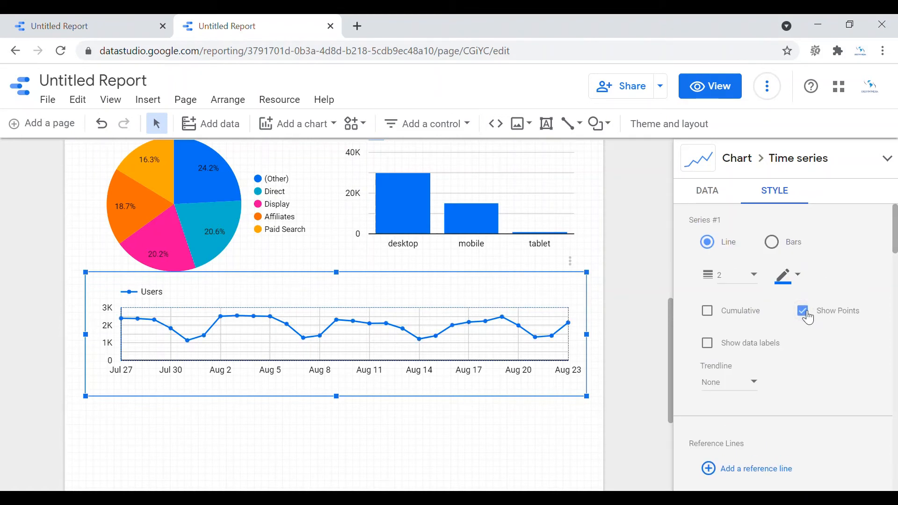
left_click(641, 312)
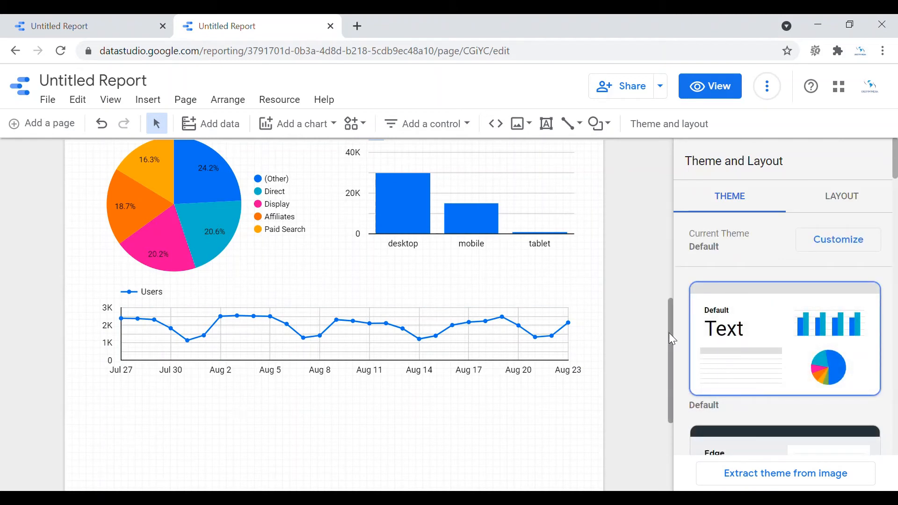
Insert a table chart in the empty area below the Users time series chart
left_click_drag(669, 333, 664, 379)
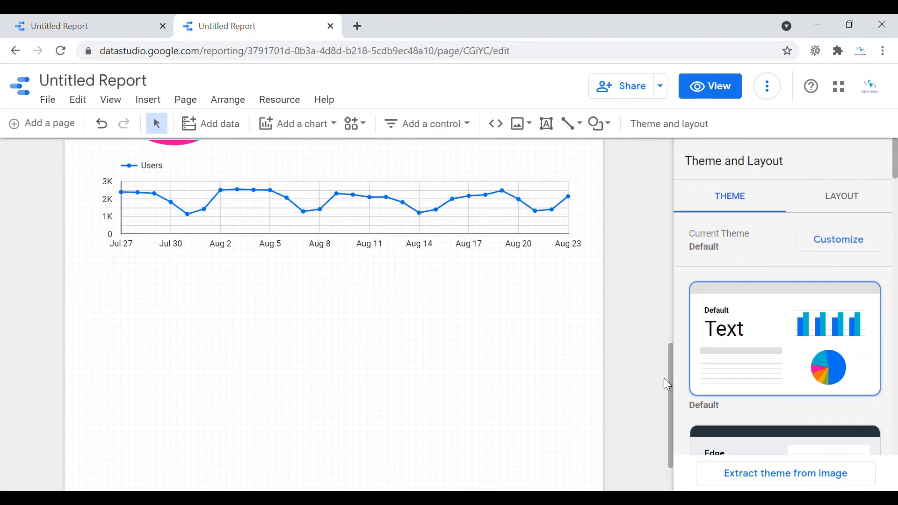
left_click(288, 127)
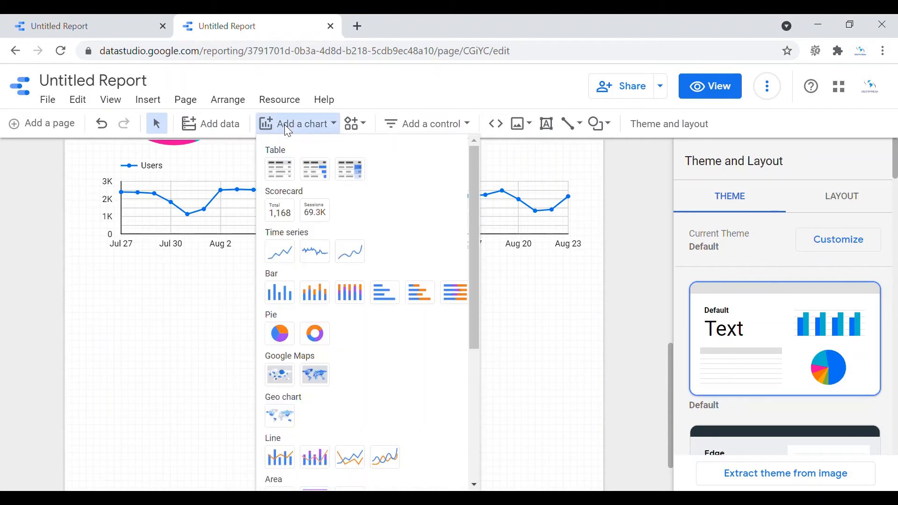
left_click(286, 169)
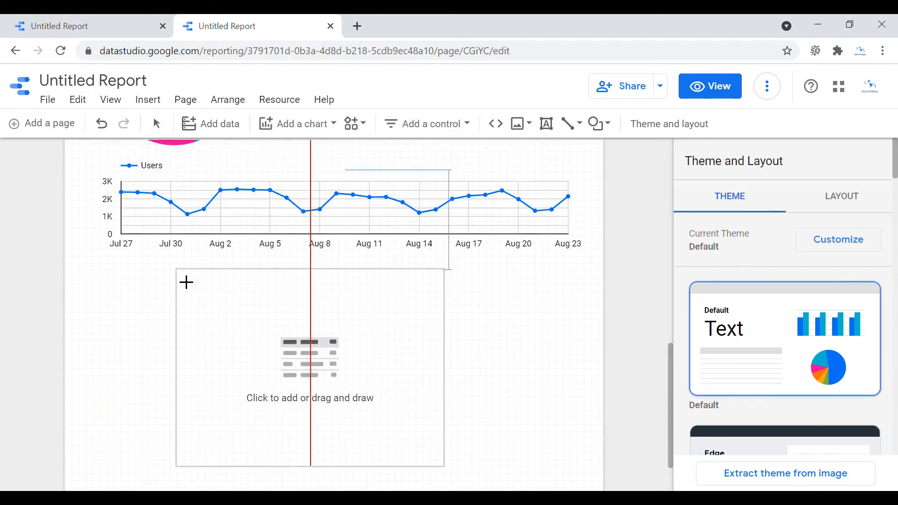
left_click(179, 279)
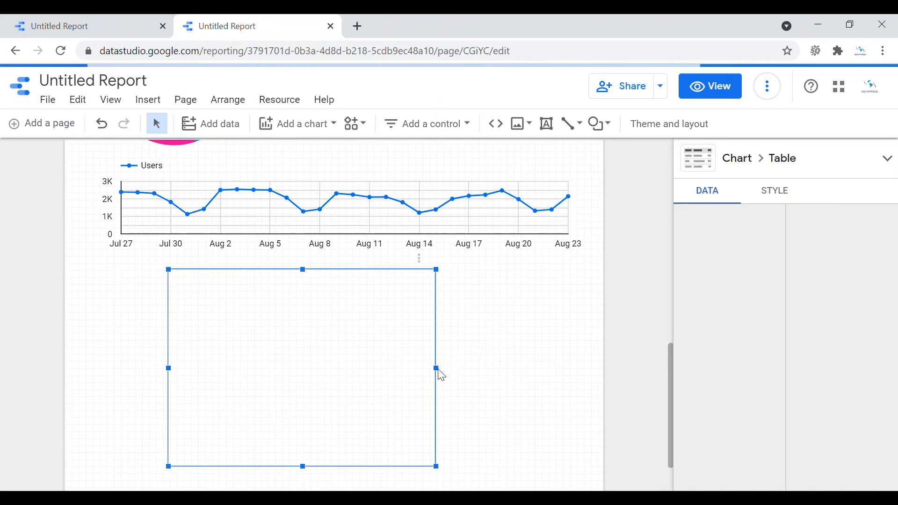
Widen the table to span nearly the full page width and shorten it to about six rows
left_click_drag(445, 370, 553, 370)
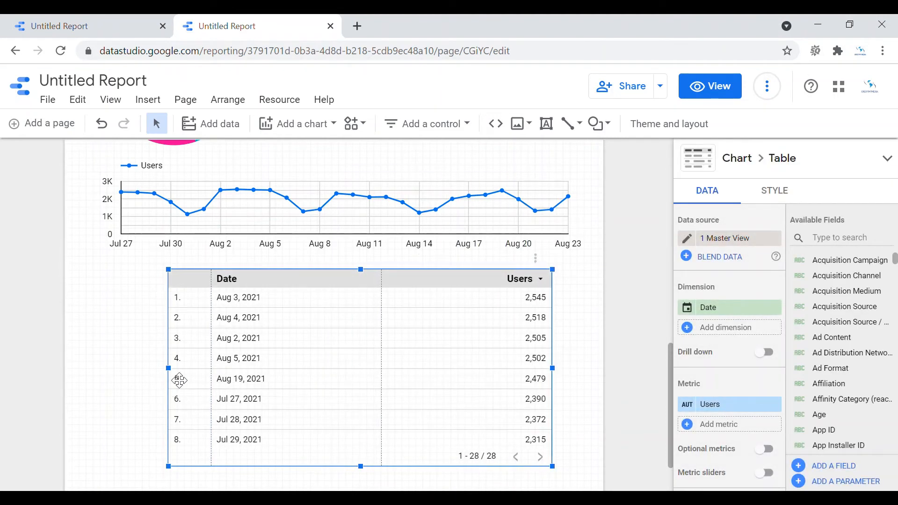
left_click_drag(178, 372, 97, 350)
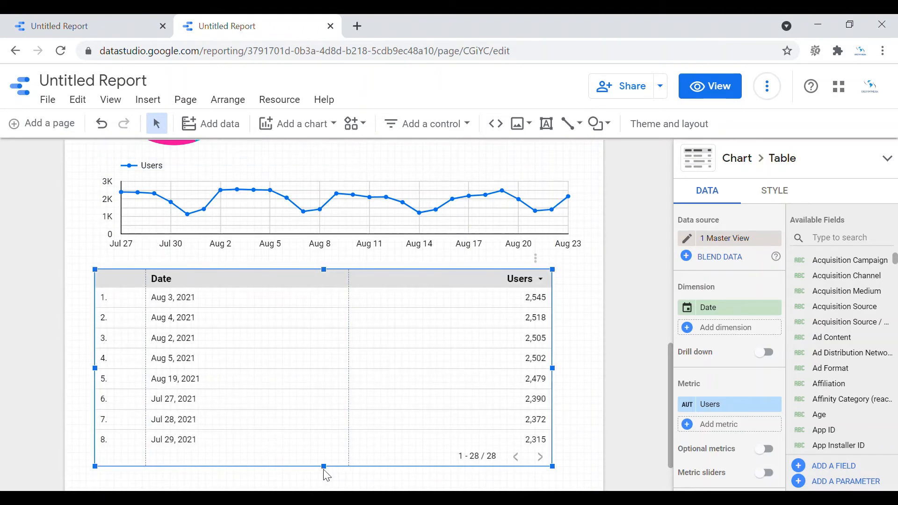
left_click_drag(325, 472, 335, 424)
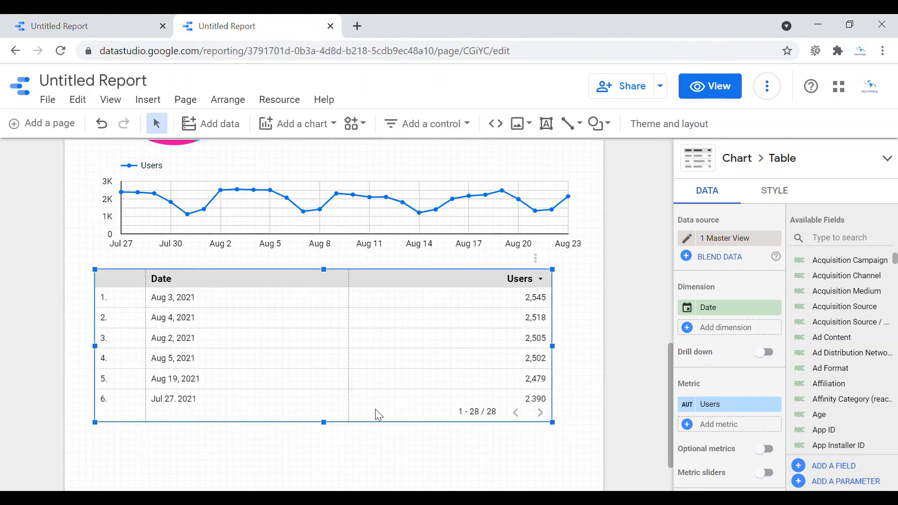
left_click_drag(561, 350, 590, 348)
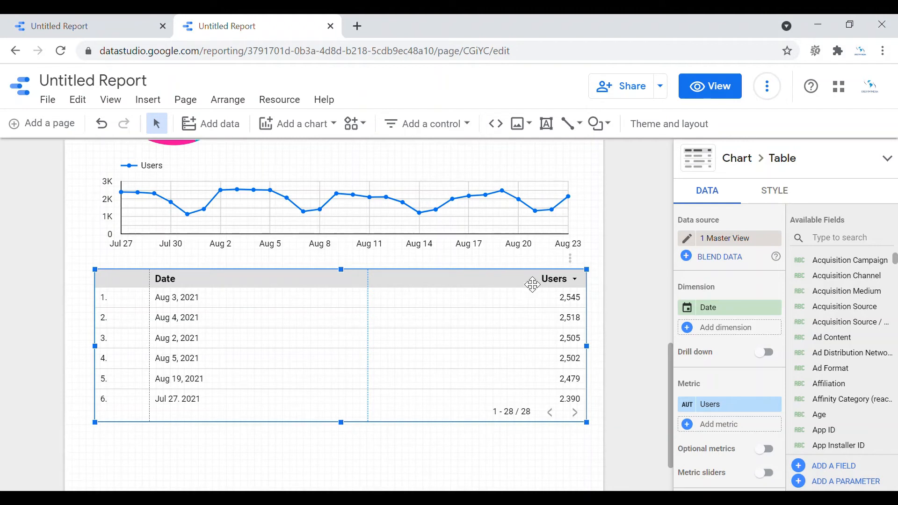
Change the table's dimension from Date to Page
left_click(725, 311)
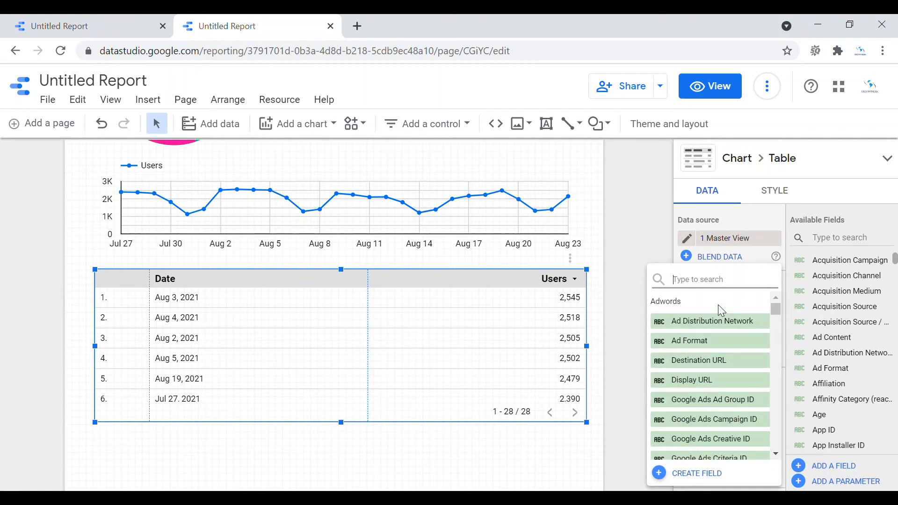
type("Pa")
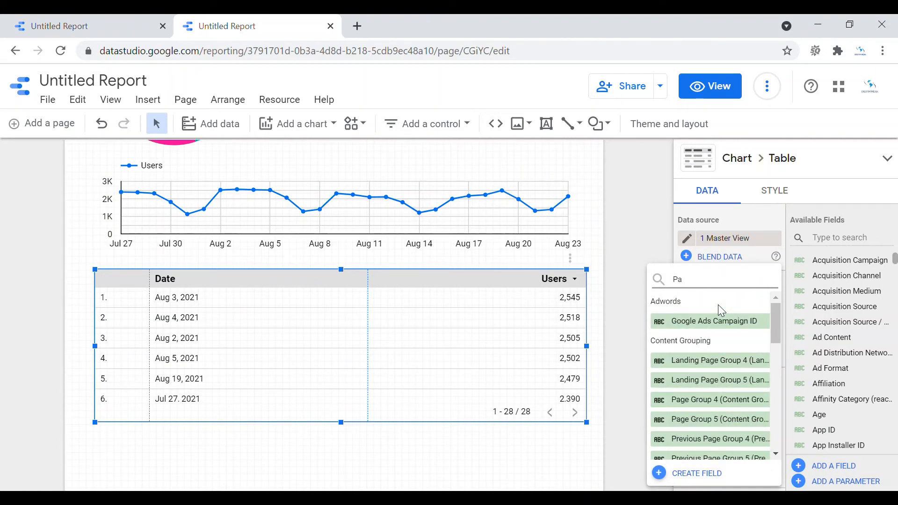
type("ges")
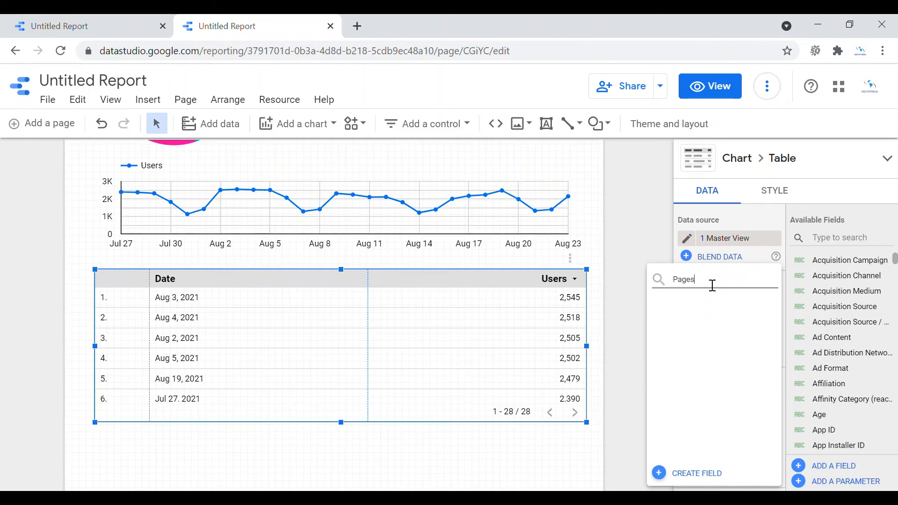
key("BackSpace")
left_click_drag(771, 312, 774, 376)
left_click(699, 378)
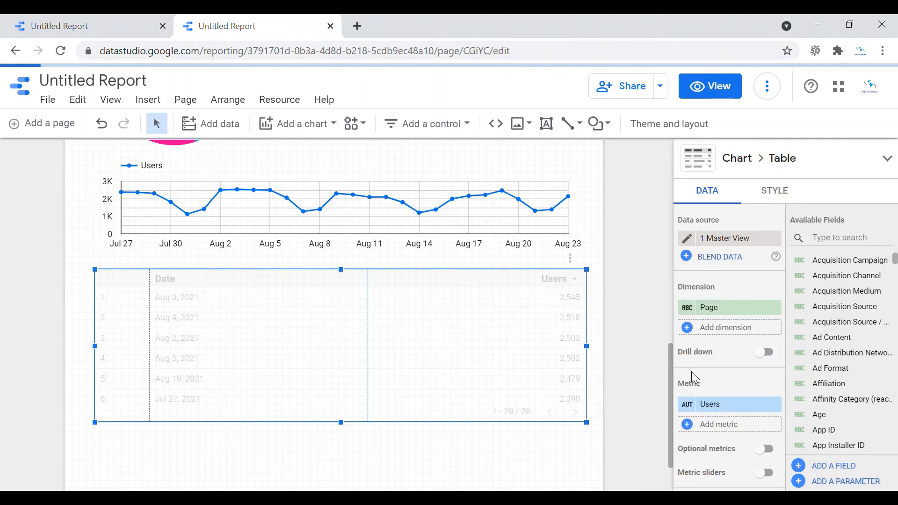
Change the table's metric to Pageviews and narrow the table slightly from the page edge
left_click(718, 411)
type("Page")
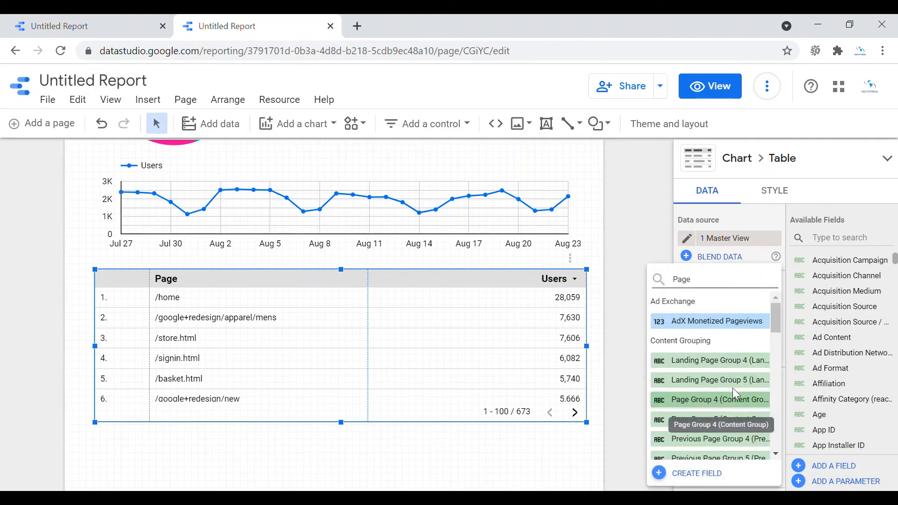
left_click_drag(775, 321, 782, 402)
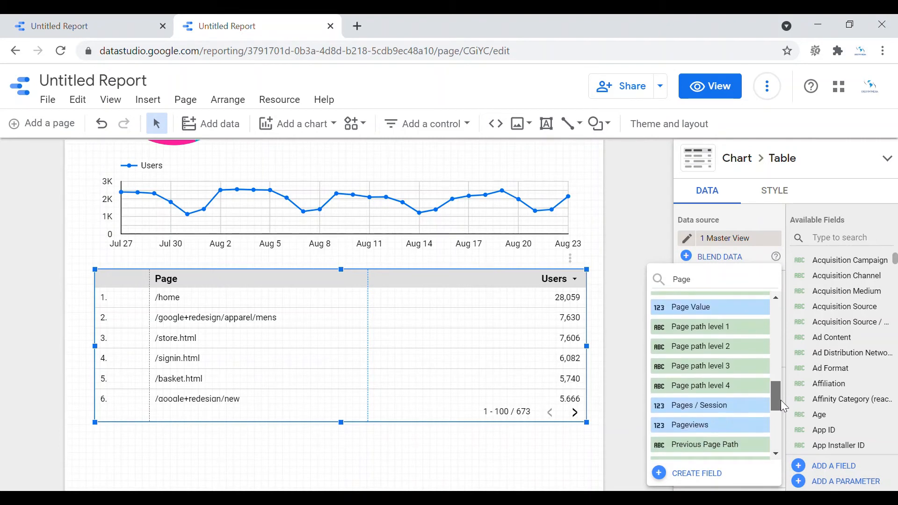
left_click(704, 426)
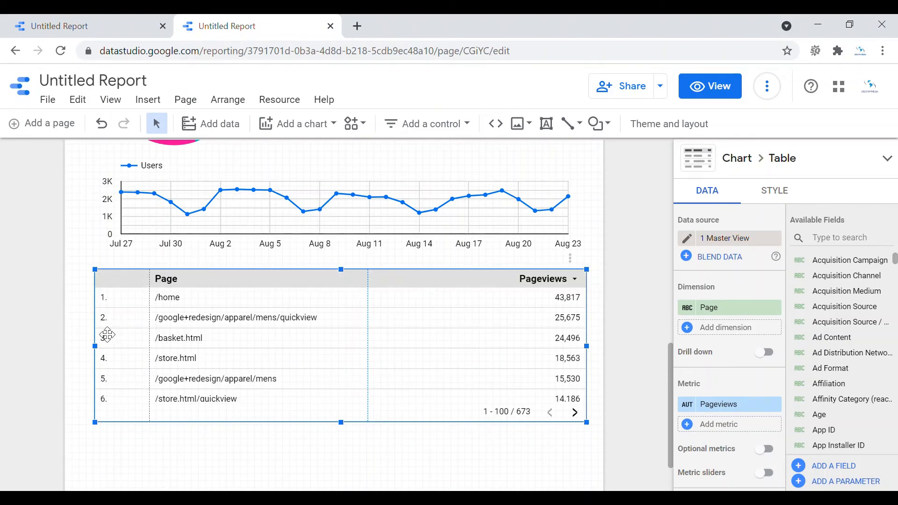
left_click_drag(106, 350, 115, 350)
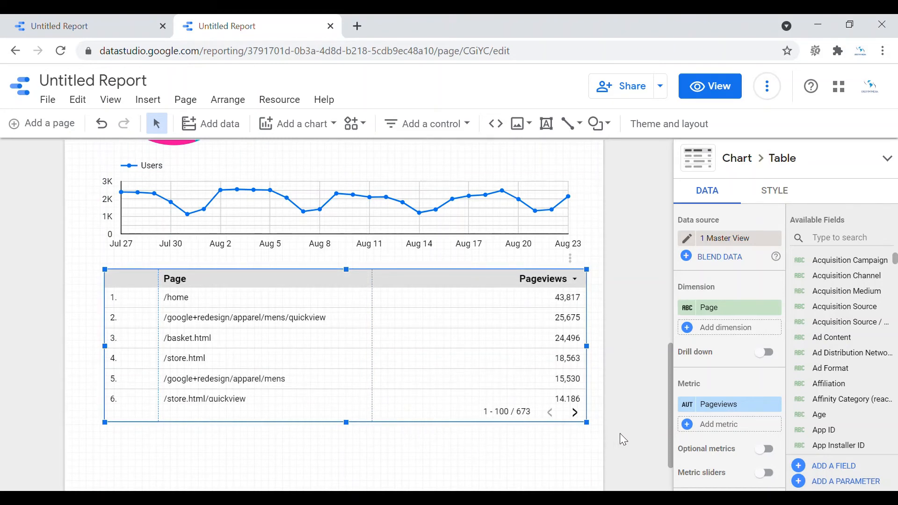
left_click(655, 425)
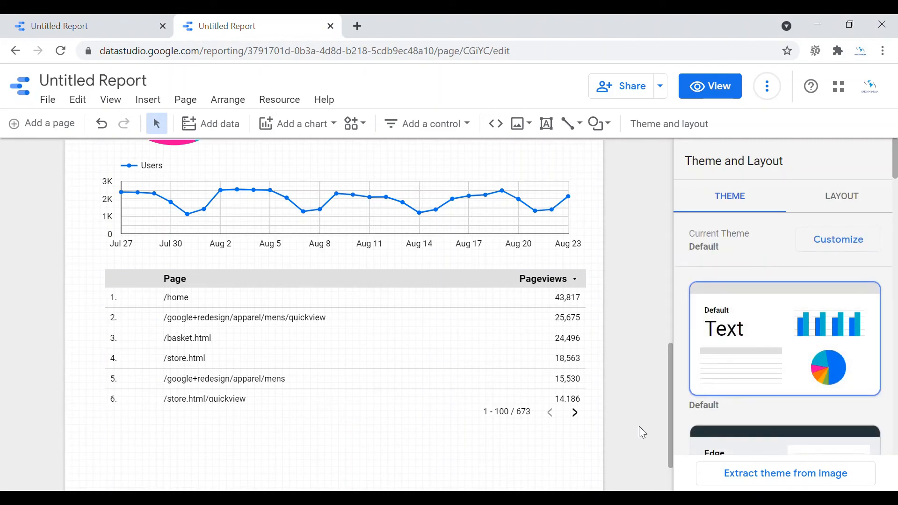
Shorten the Pageviews table to five rows to free space at the end of the page
left_click_drag(670, 412, 669, 449)
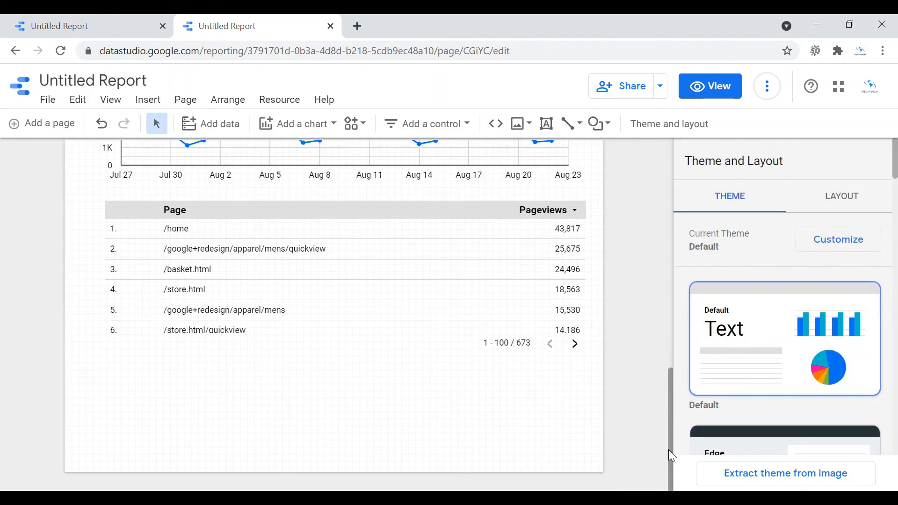
left_click(302, 311)
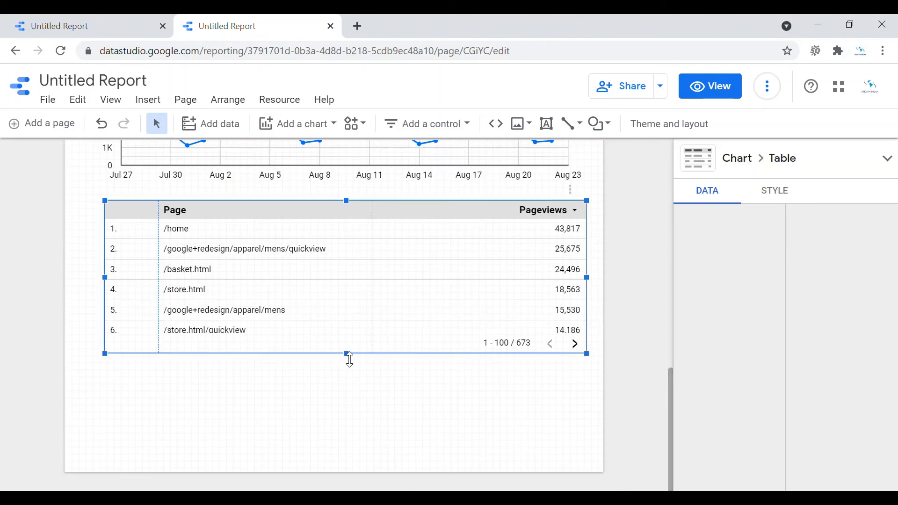
left_click_drag(347, 356, 347, 336)
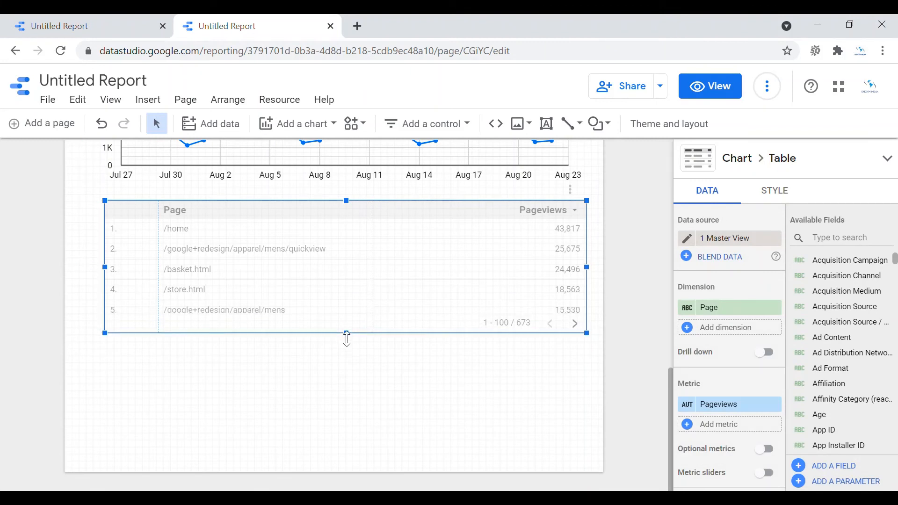
left_click(377, 389)
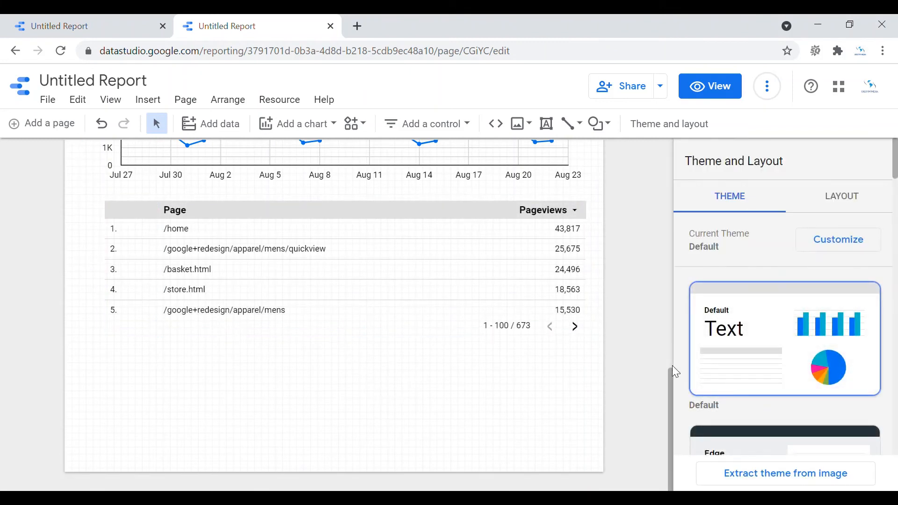
Insert another table chart directly below the Pageviews table
mouse_move(672, 381)
left_mouse_down()
mouse_move(667, 363)
mouse_move(664, 394)
mouse_move(656, 326)
mouse_move(658, 387)
left_mouse_up()
left_click(293, 133)
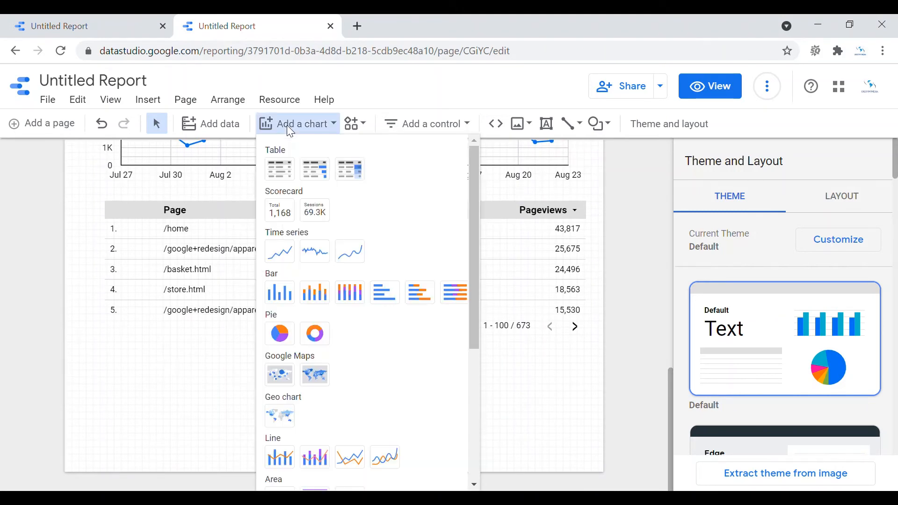
left_click(287, 175)
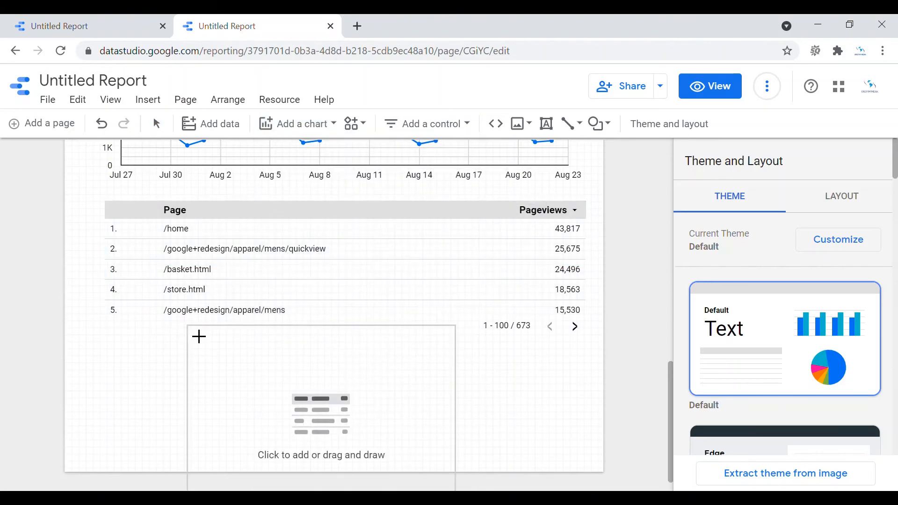
left_click(187, 327)
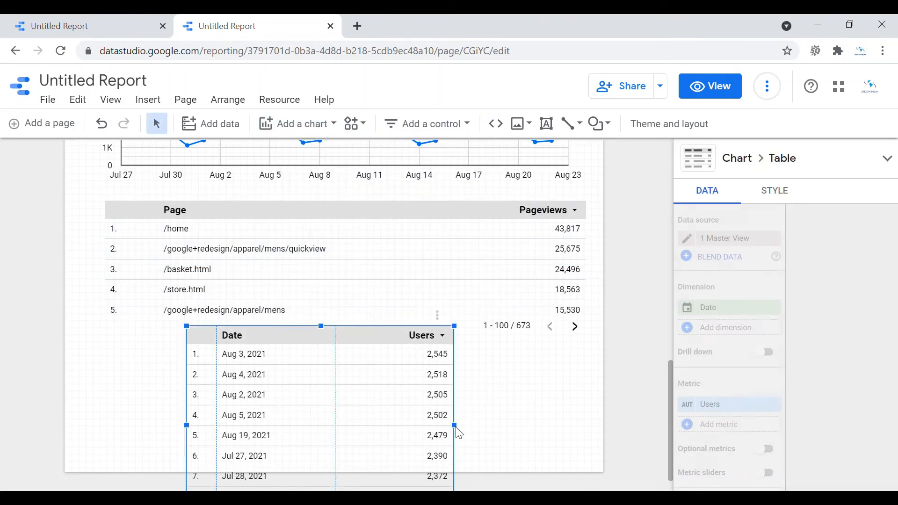
Resize and reposition the new table to span nearly the full page width below the Pageviews table, showing four rows
left_click_drag(454, 426, 555, 419)
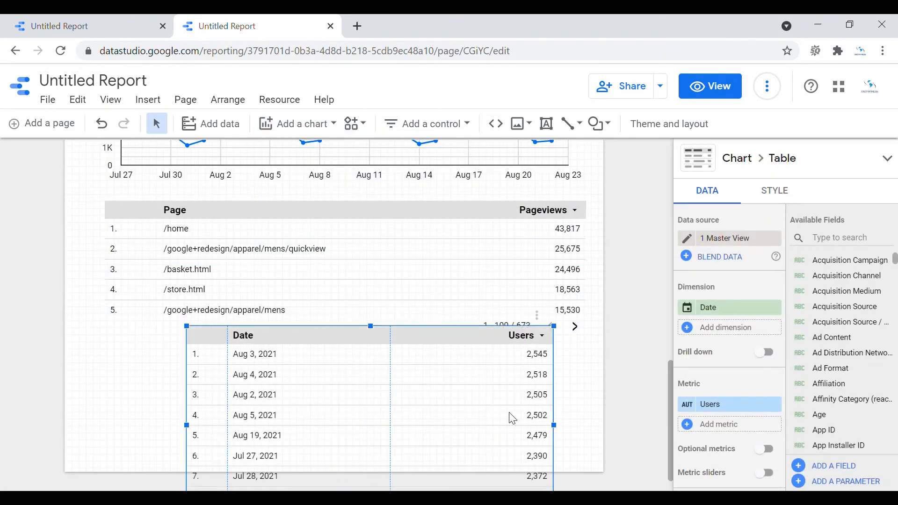
left_click_drag(196, 429, 125, 418)
left_click_drag(307, 402, 298, 323)
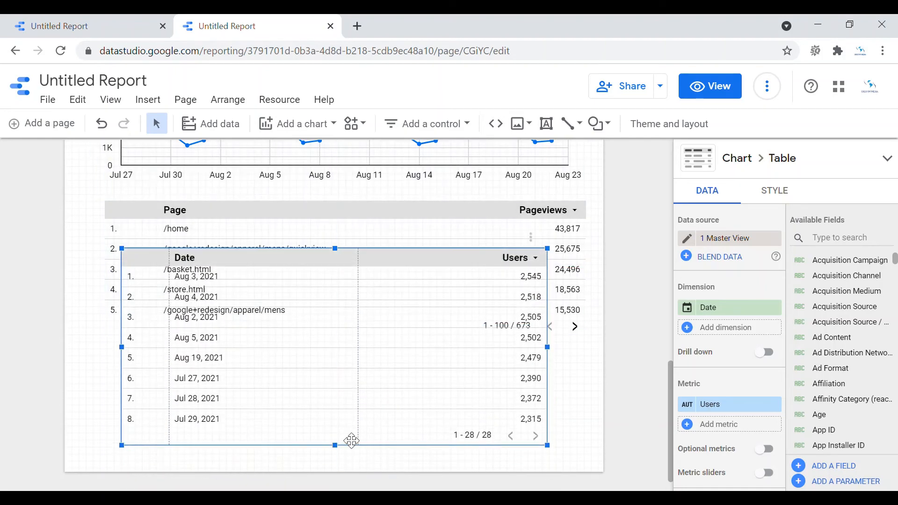
left_click_drag(339, 253, 339, 350)
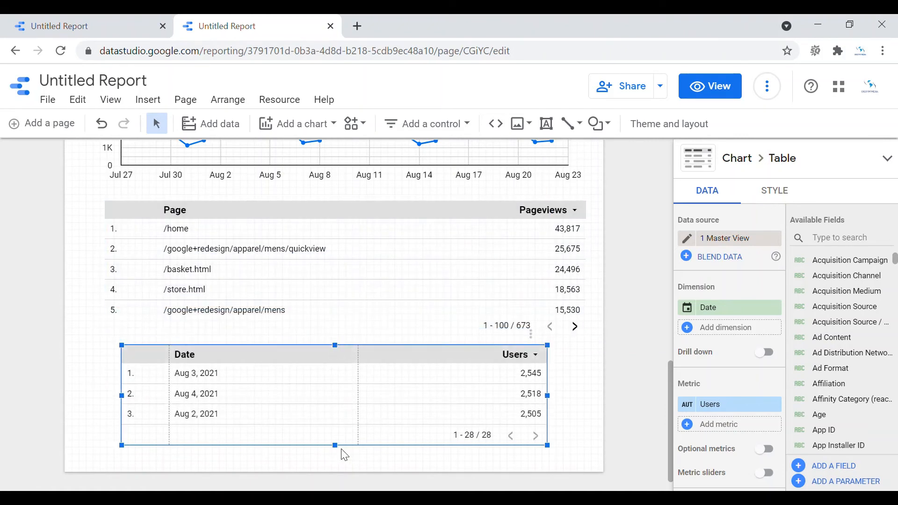
mouse_move(339, 454)
left_mouse_down()
mouse_move(336, 475)
mouse_move(337, 466)
left_mouse_up()
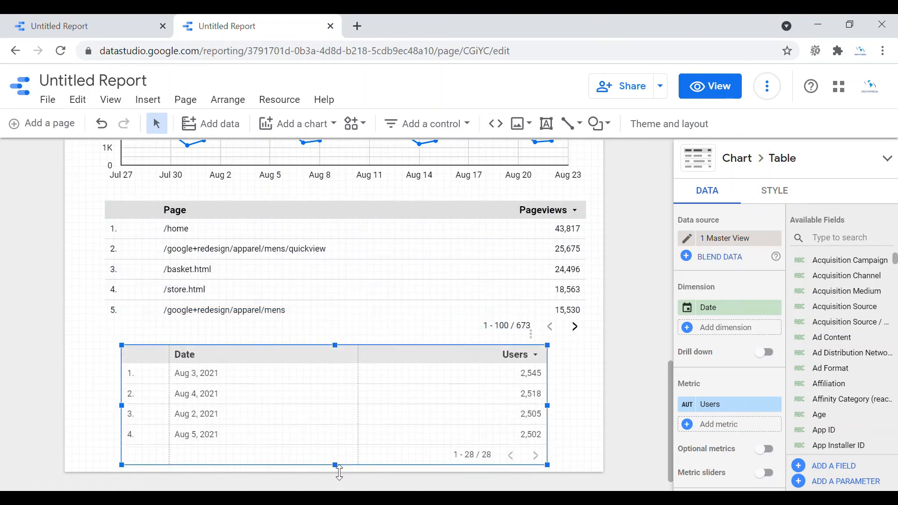
left_click_drag(557, 409, 583, 409)
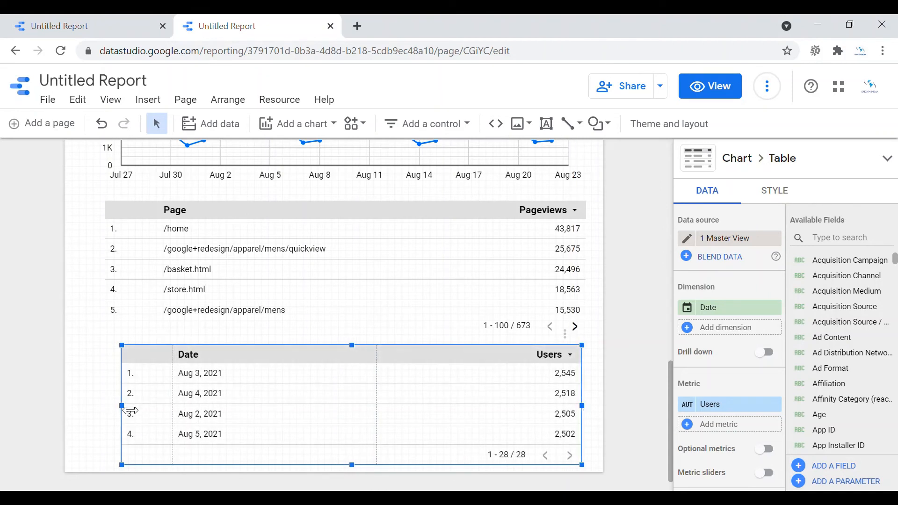
left_click_drag(130, 411, 108, 404)
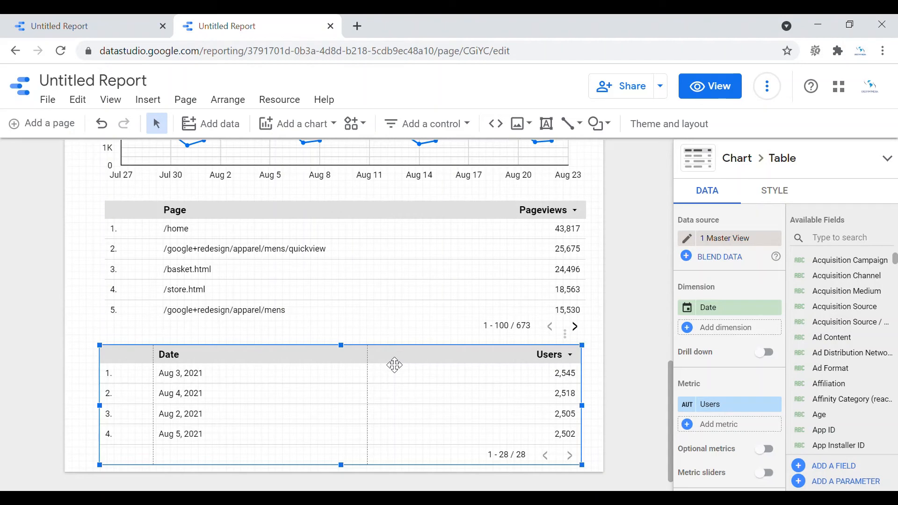
Change the new table's dimension from Date to Keyword
left_click(719, 311)
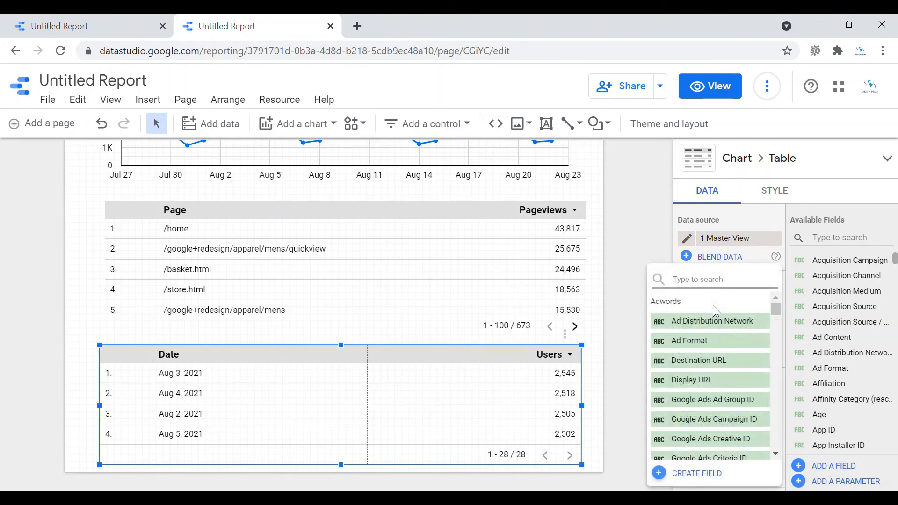
type("Ke")
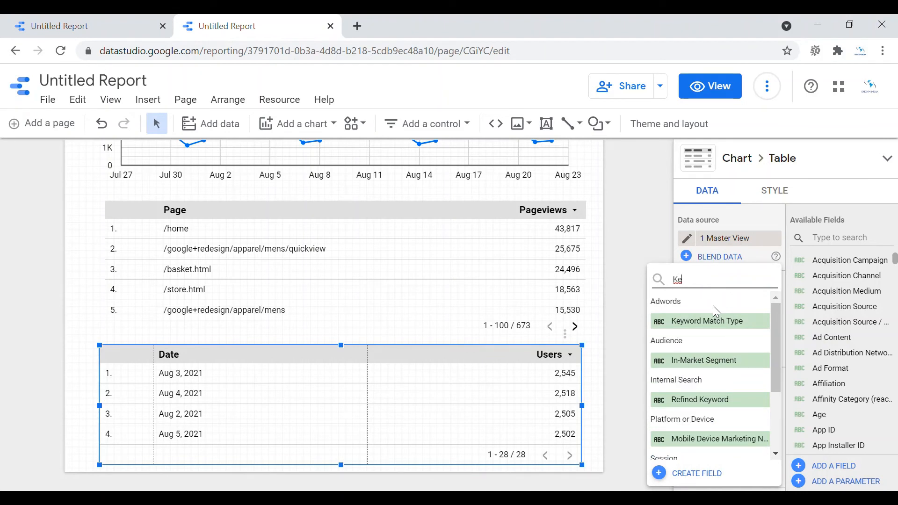
type("y")
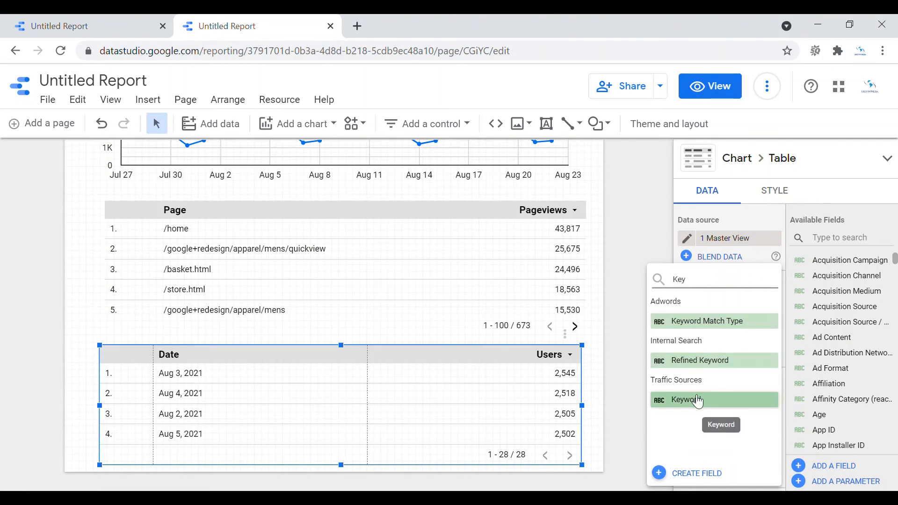
left_click(696, 398)
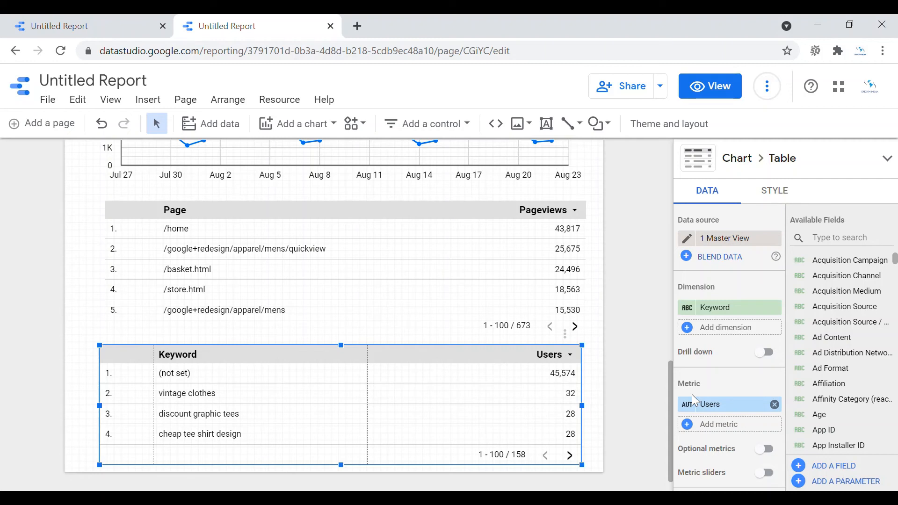
Add the Adwords metrics Clicks and Impressions to the Keyword table
left_click(726, 425)
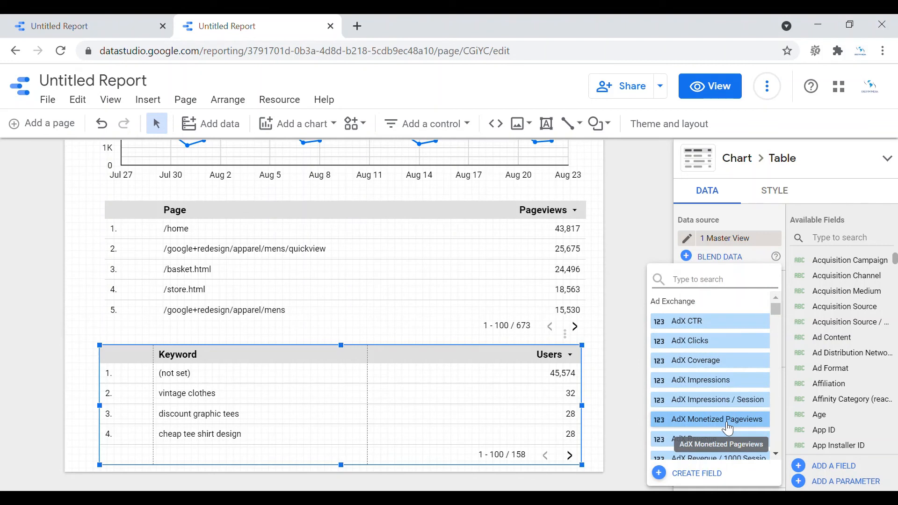
type("cli")
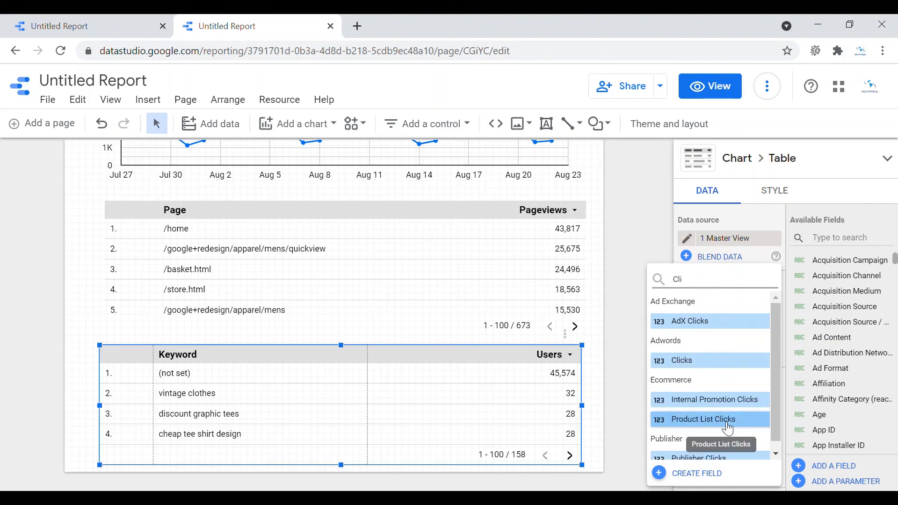
left_click(685, 360)
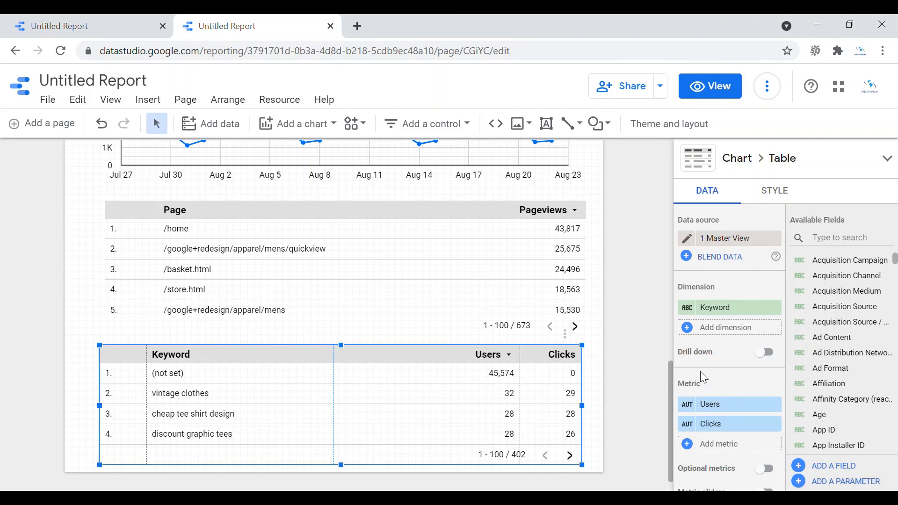
left_click(711, 445)
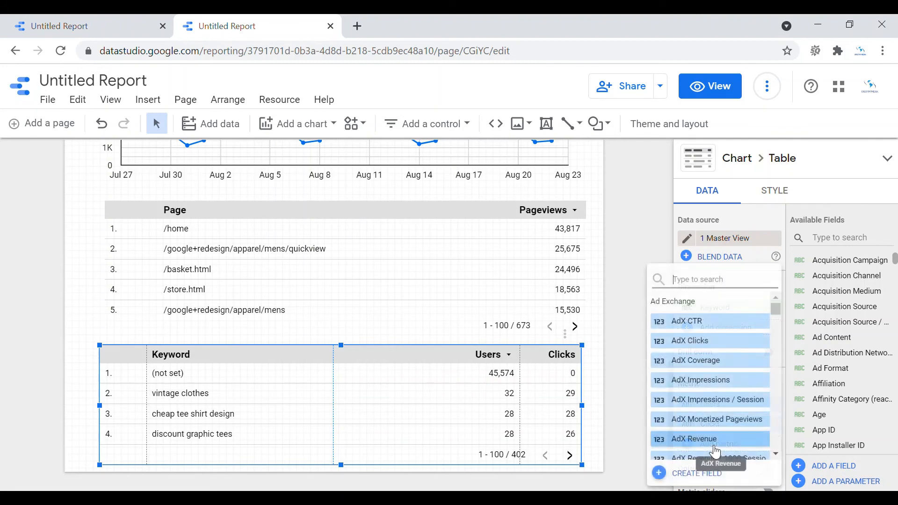
type("Im")
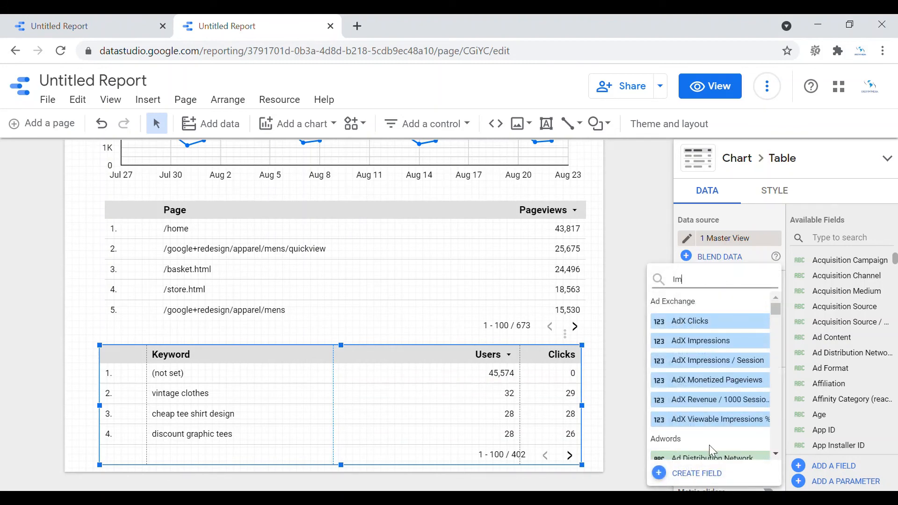
type("pre")
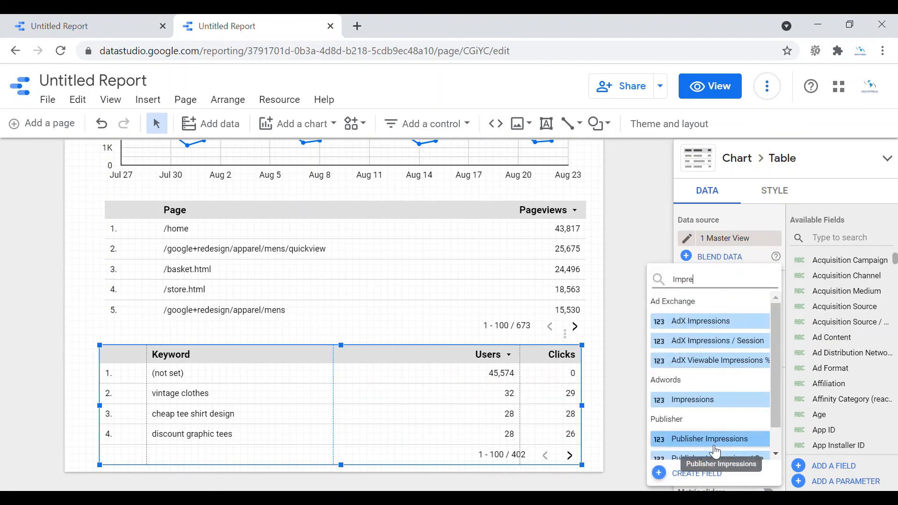
left_click(699, 402)
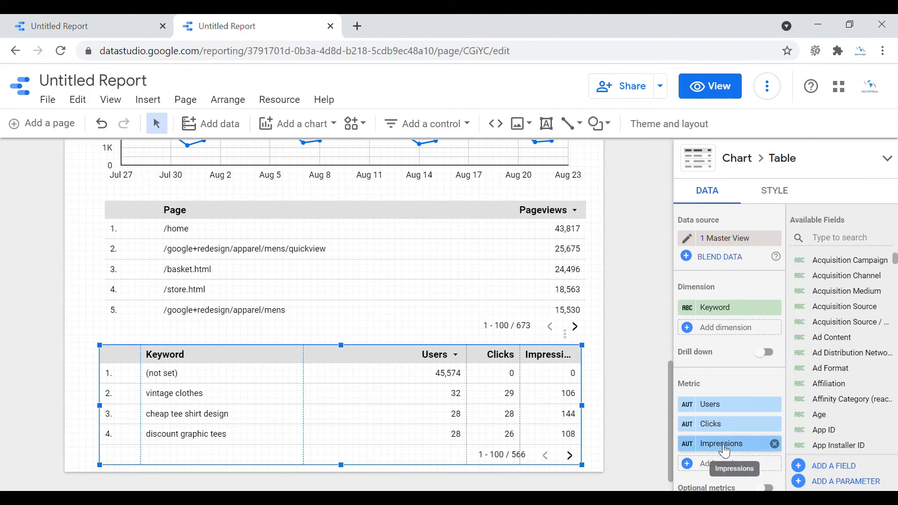
Move Impressions ahead of Clicks in the Keyword table's metrics and widen the table slightly to match the Pageviews table's edge
left_click_drag(725, 451, 715, 427)
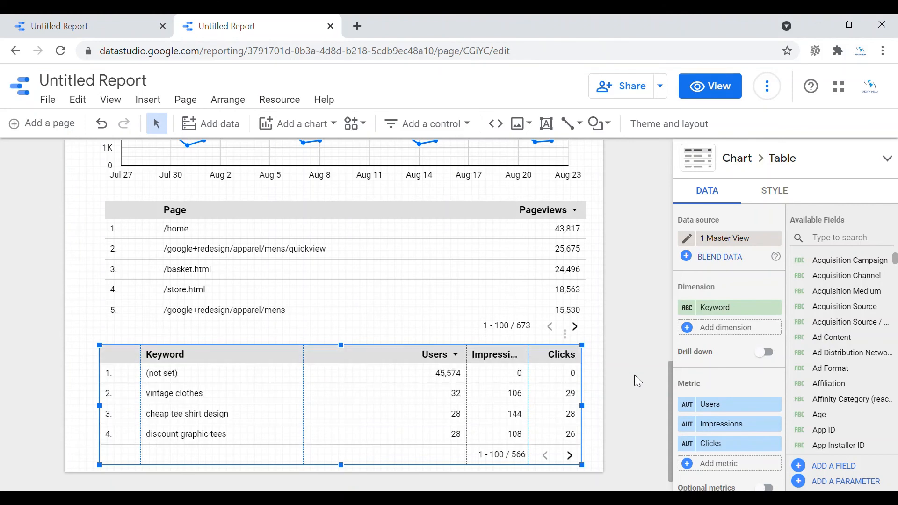
left_click_drag(590, 407, 596, 407)
left_click(623, 416)
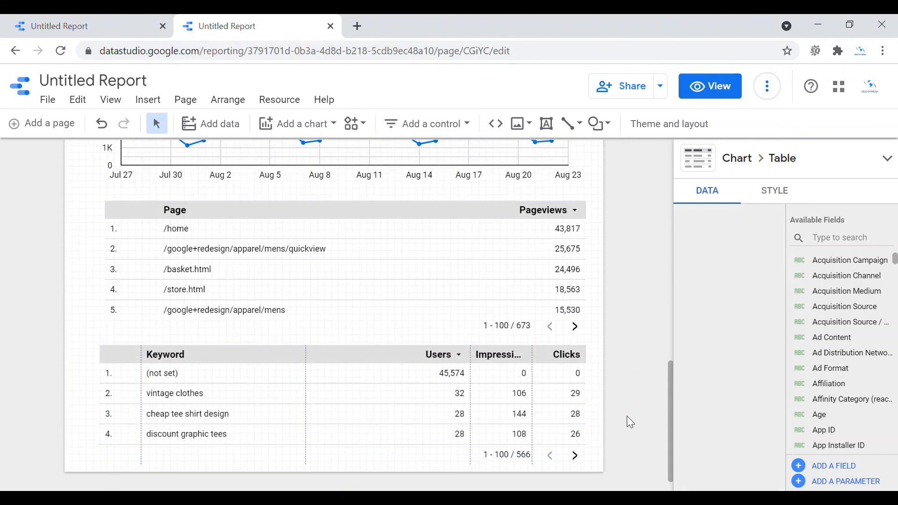
Draw a rectangle banner across the full page width above the scorecards, flush with the page's upper edge
left_click_drag(672, 411, 656, 185)
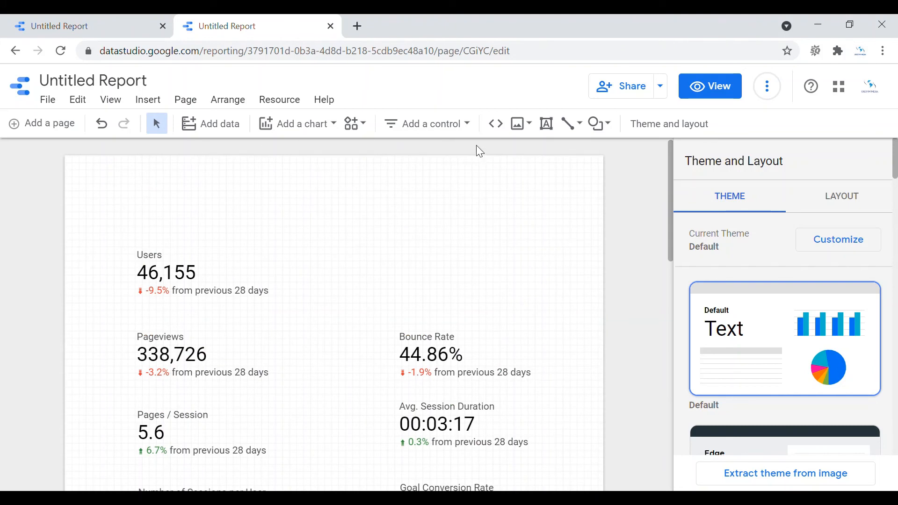
left_click(599, 123)
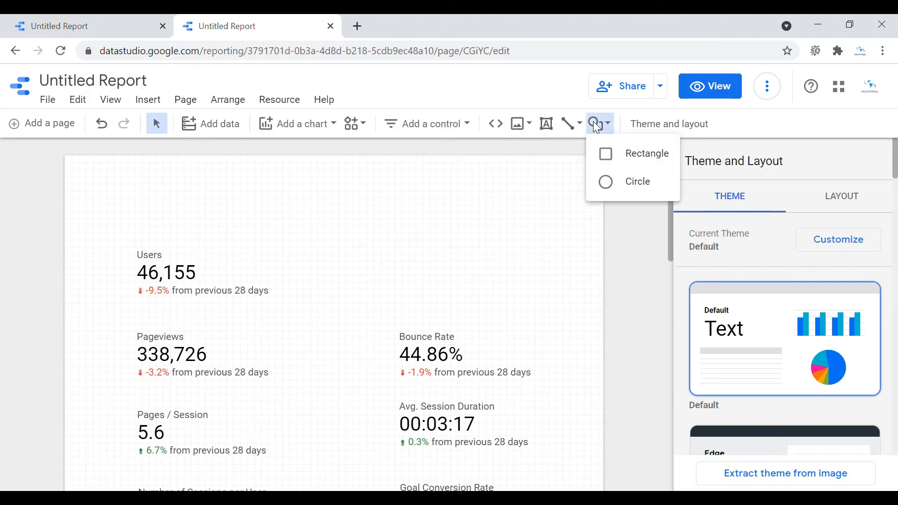
left_click(620, 164)
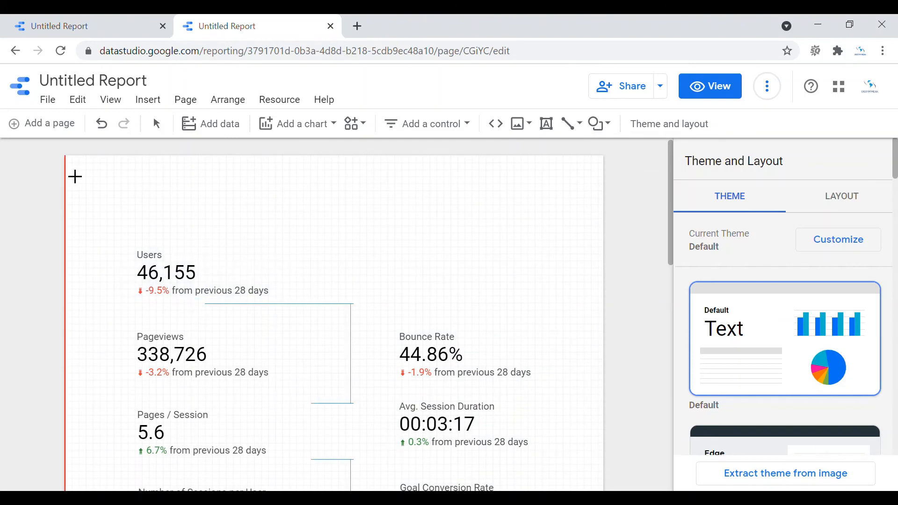
mouse_move(77, 170)
left_mouse_down()
mouse_move(129, 193)
mouse_move(183, 187)
mouse_move(327, 220)
mouse_move(613, 229)
mouse_move(604, 224)
left_mouse_up()
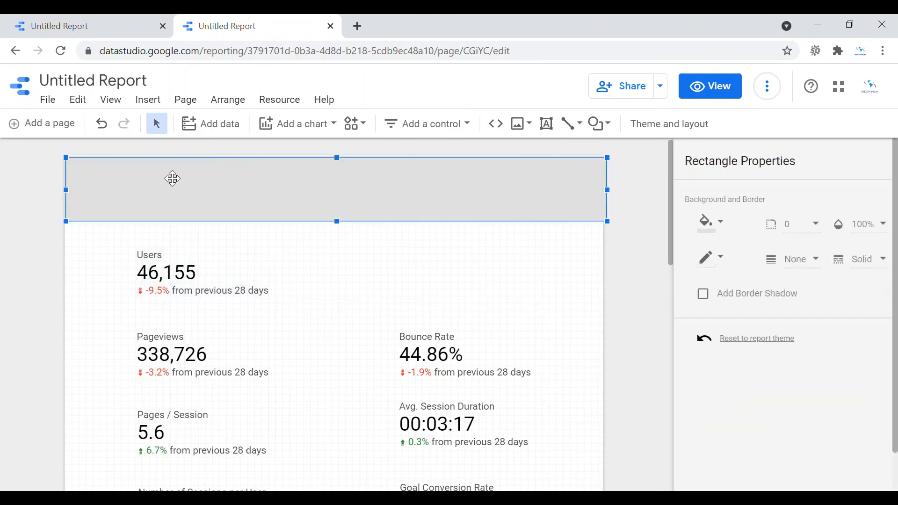
left_click_drag(339, 164, 339, 162)
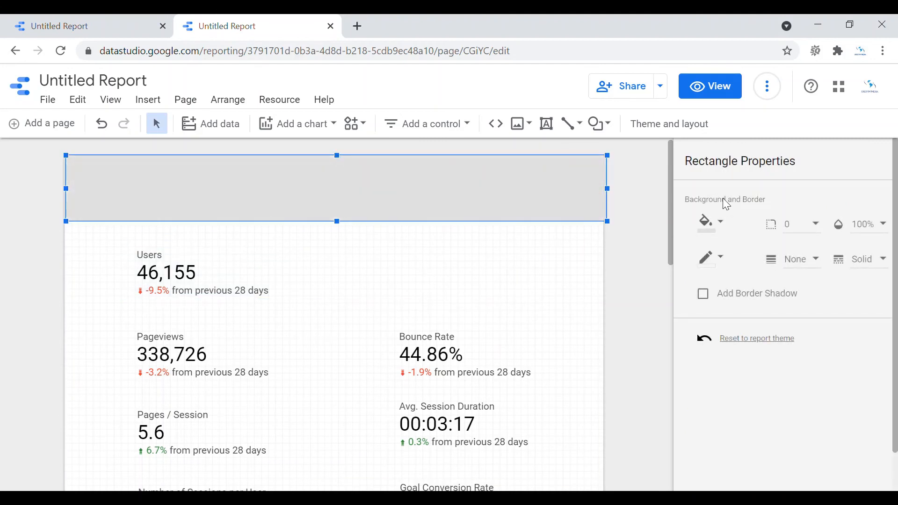
Fill the header rectangle with the custom blue and stretch its side to meet the page edge
left_click(728, 232)
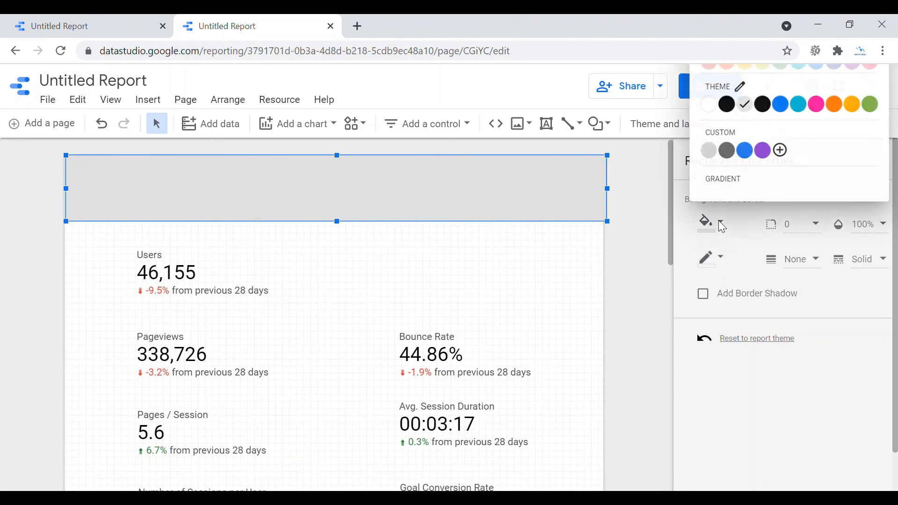
left_click(744, 152)
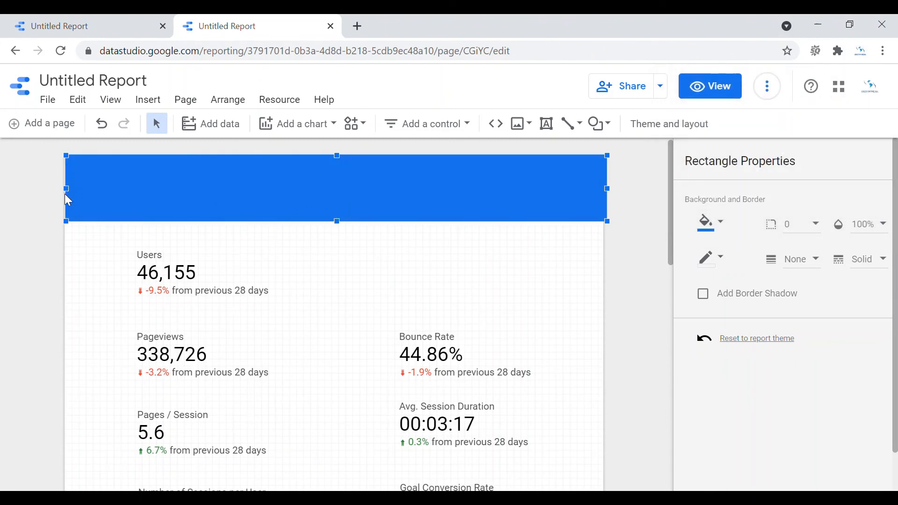
left_click_drag(69, 190, 73, 193)
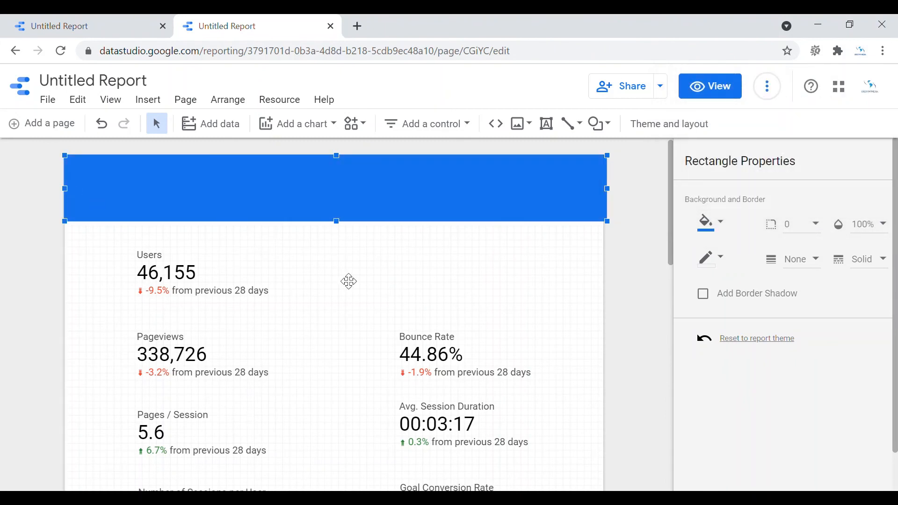
left_click(395, 283)
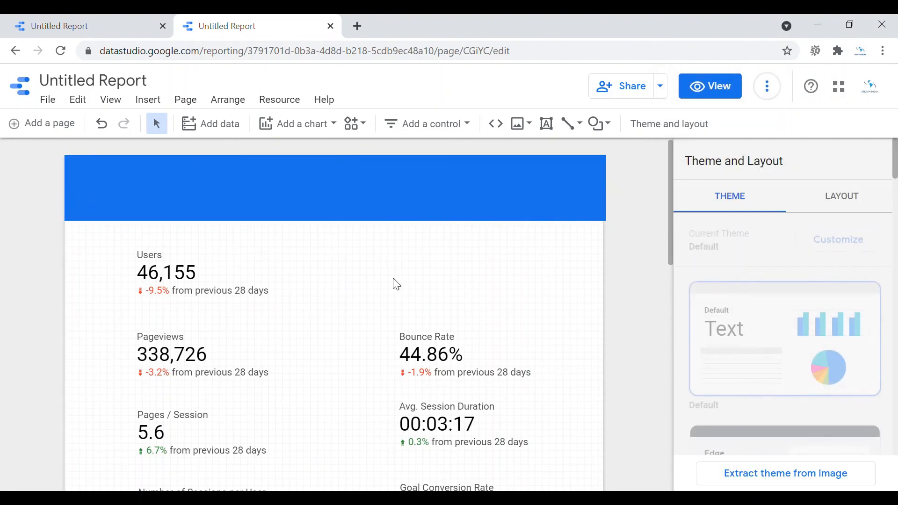
Add a text box across the blue header banner reading "Erexym Media SEO Monthly Report"
left_click(553, 133)
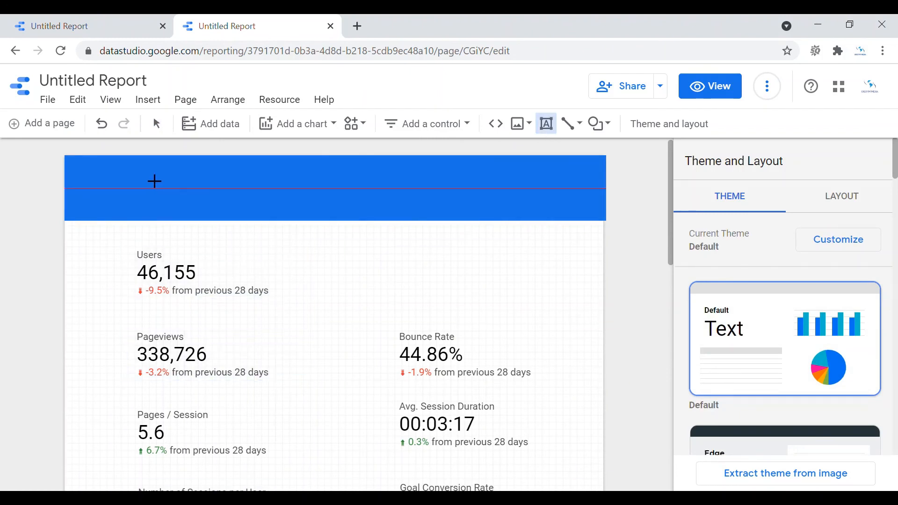
left_click_drag(155, 181, 415, 209)
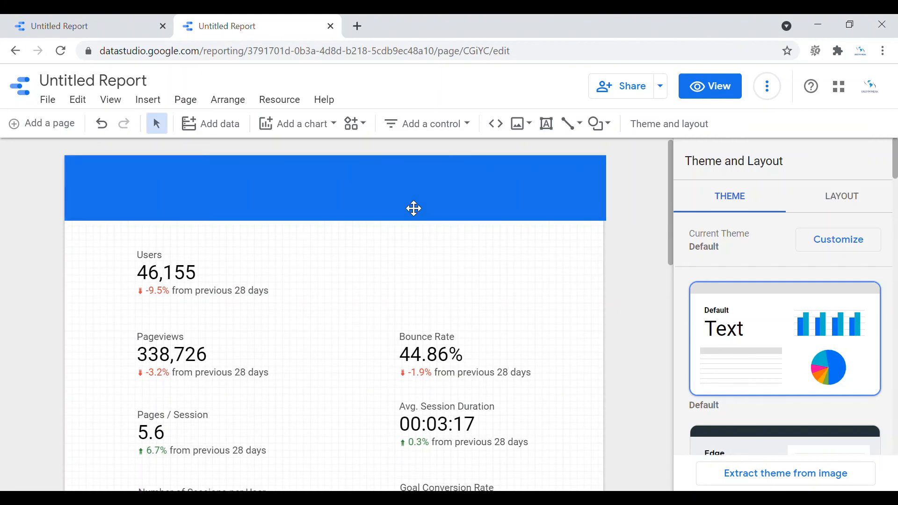
type("Erexym Media SEO Monthly Report")
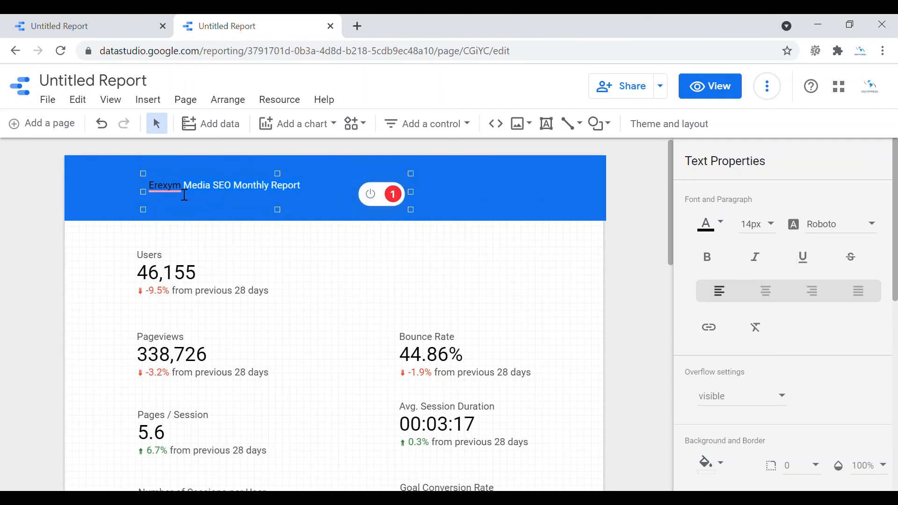
Set the header title's font size to 24px and widen its text box so the title fits on one line
mouse_move(159, 194)
left_click(775, 228)
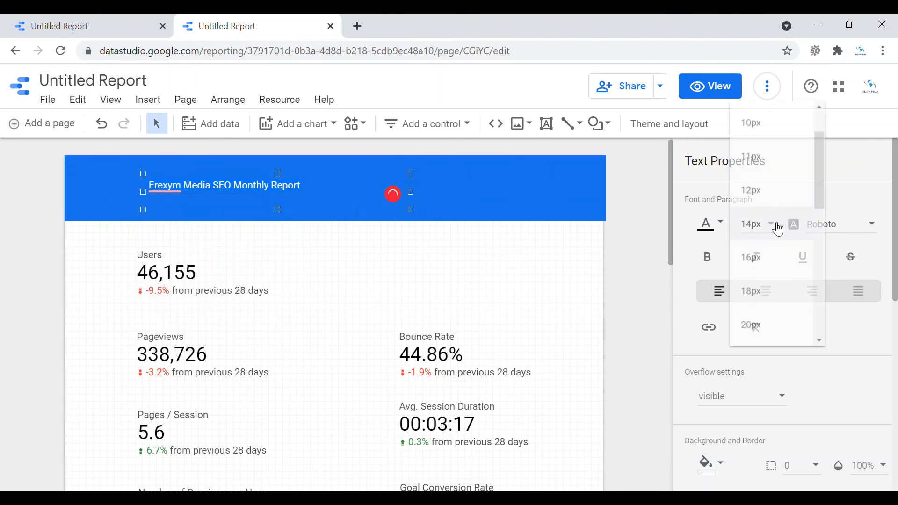
left_click_drag(819, 191, 817, 225)
left_click(766, 259)
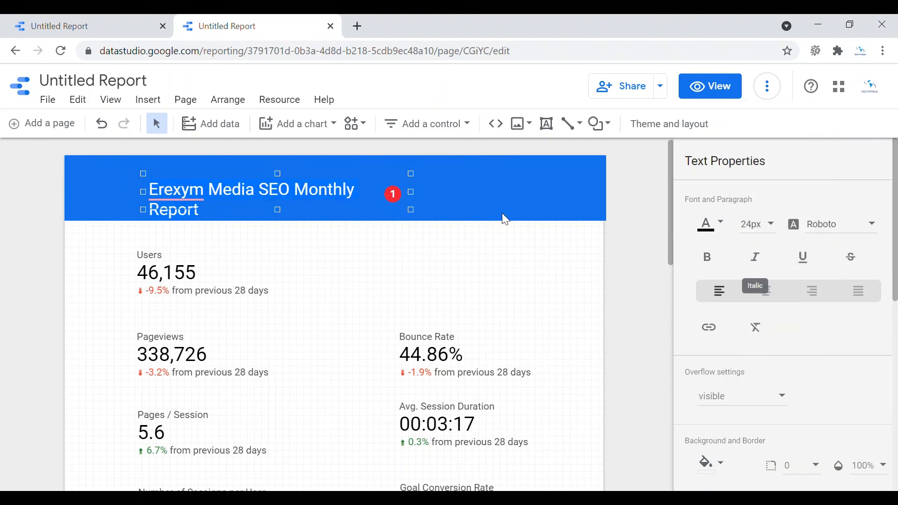
left_click_drag(420, 198, 445, 194)
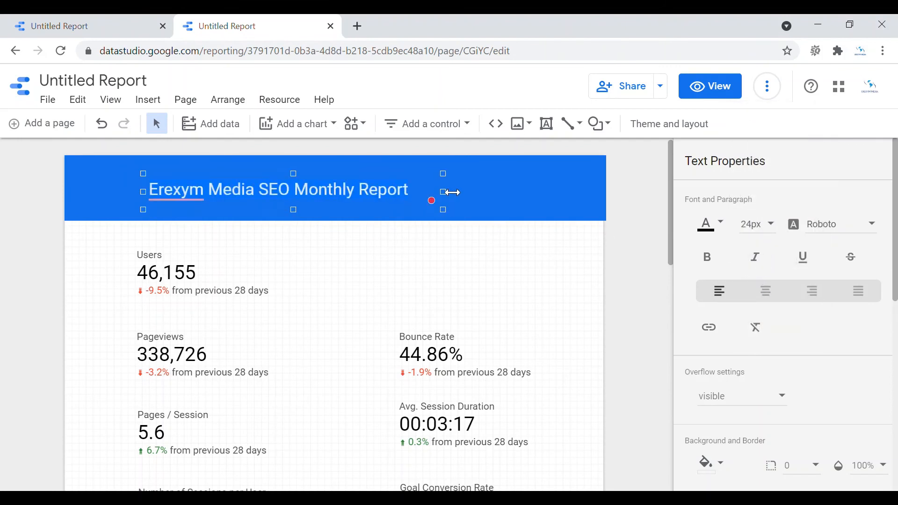
Move the title text box toward the left end of the blue header banner
mouse_move(277, 177)
left_mouse_down()
mouse_move(255, 173)
mouse_move(280, 170)
mouse_move(269, 168)
left_mouse_up()
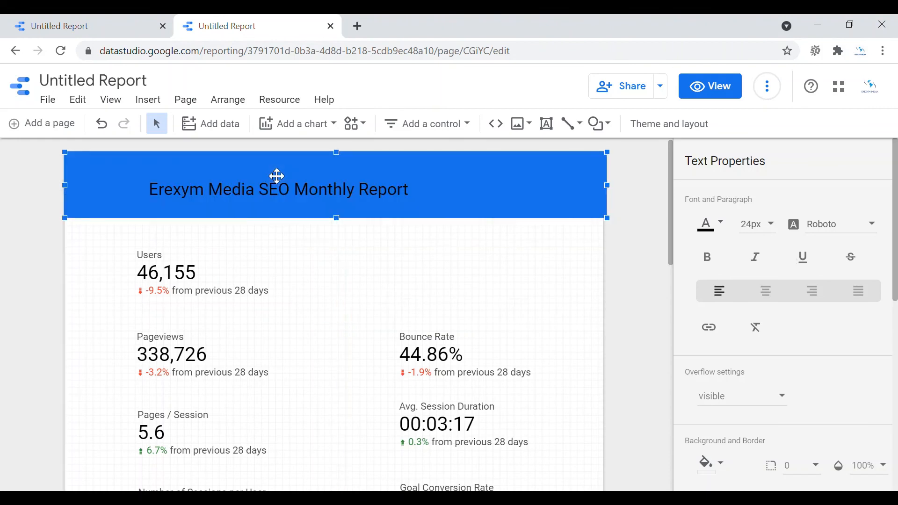
left_click(72, 287)
left_click(226, 203)
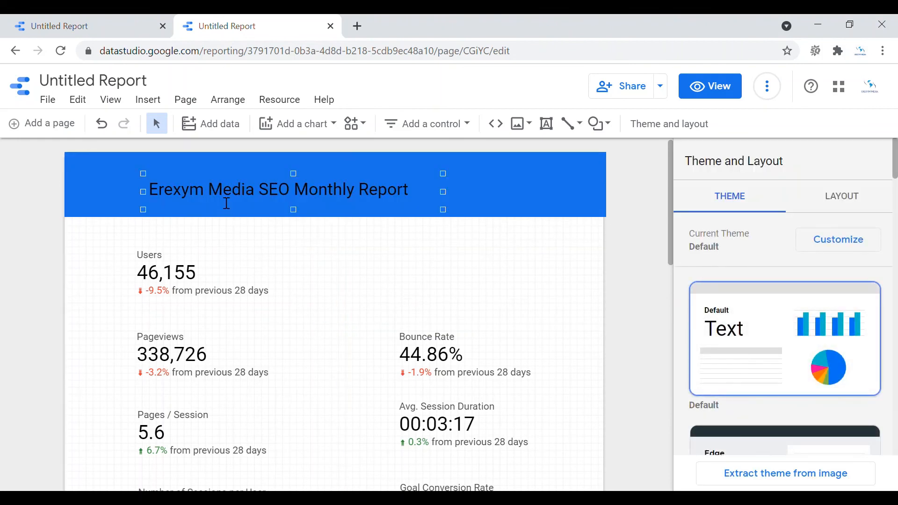
left_click_drag(227, 203, 182, 204)
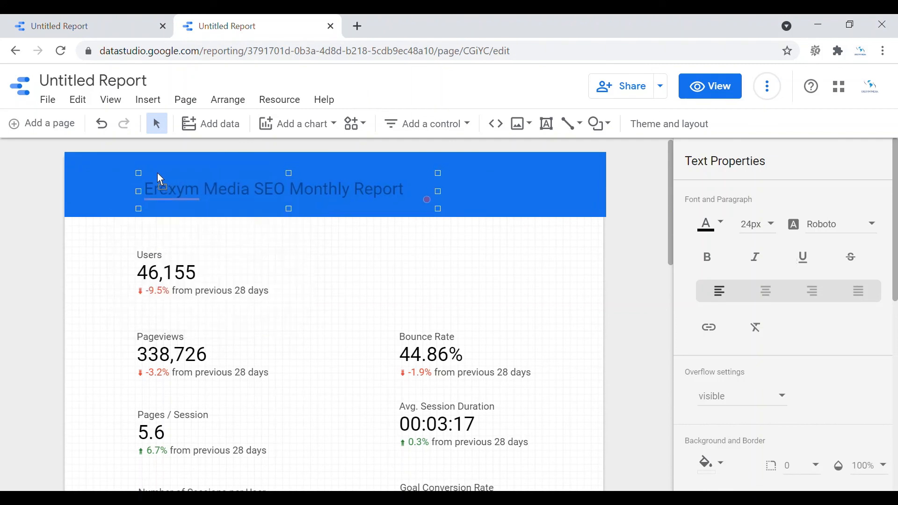
left_click_drag(158, 172, 106, 174)
Color the entire header title text white
left_click_drag(351, 191, 114, 194)
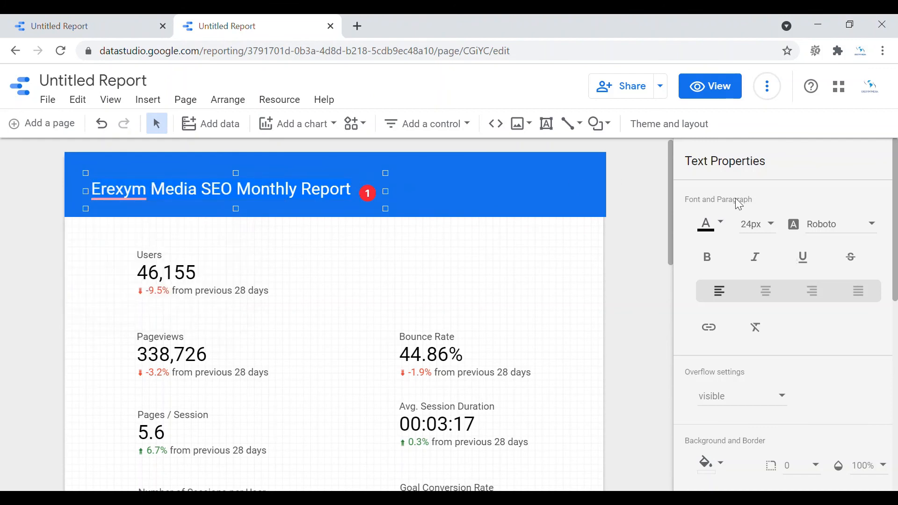
left_click(728, 228)
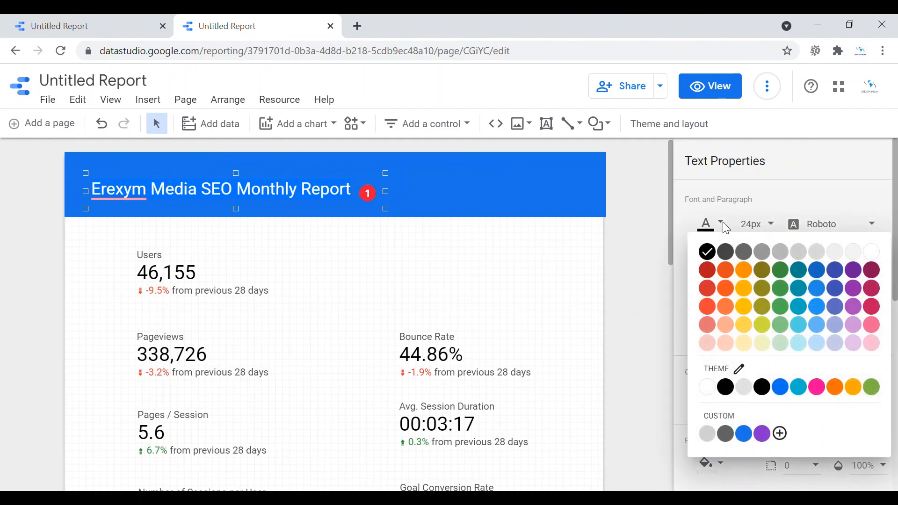
left_click(711, 386)
left_click(637, 260)
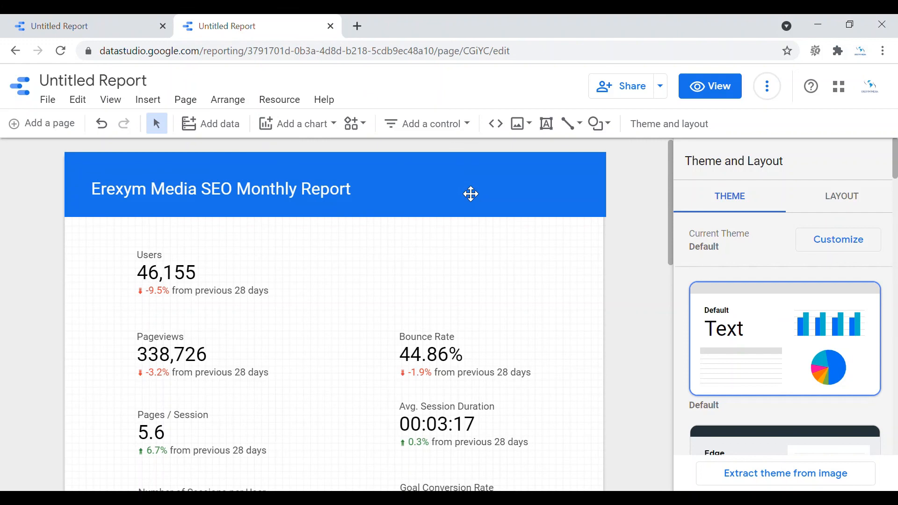
Add a date range control to the header banner beside the title and narrow it to fit inside the banner
left_click(432, 126)
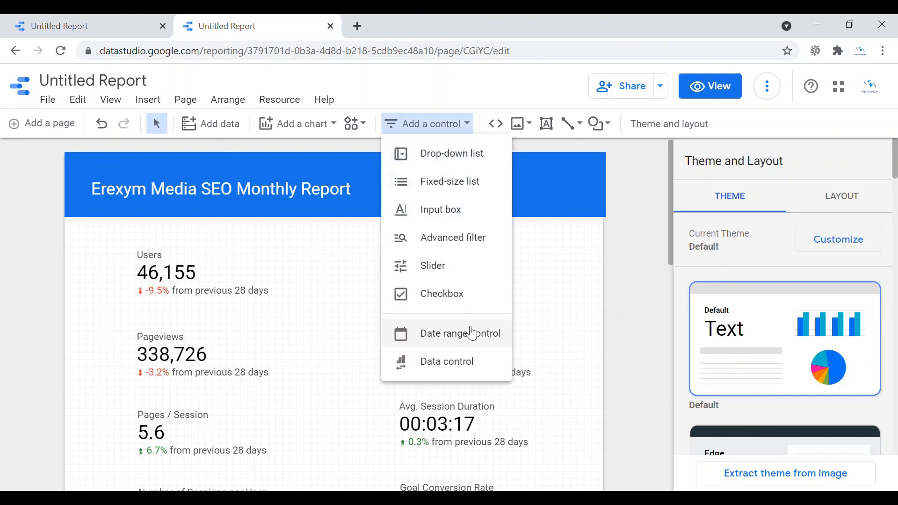
left_click(462, 343)
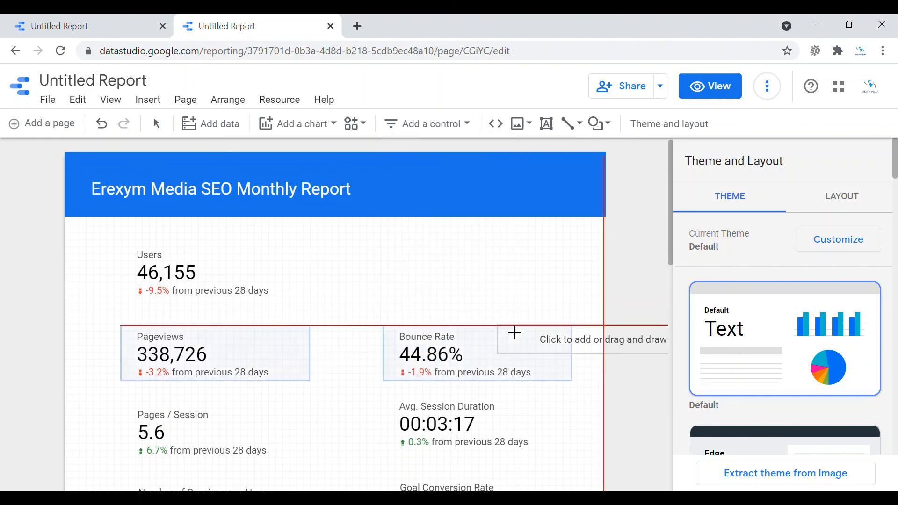
left_click(423, 174)
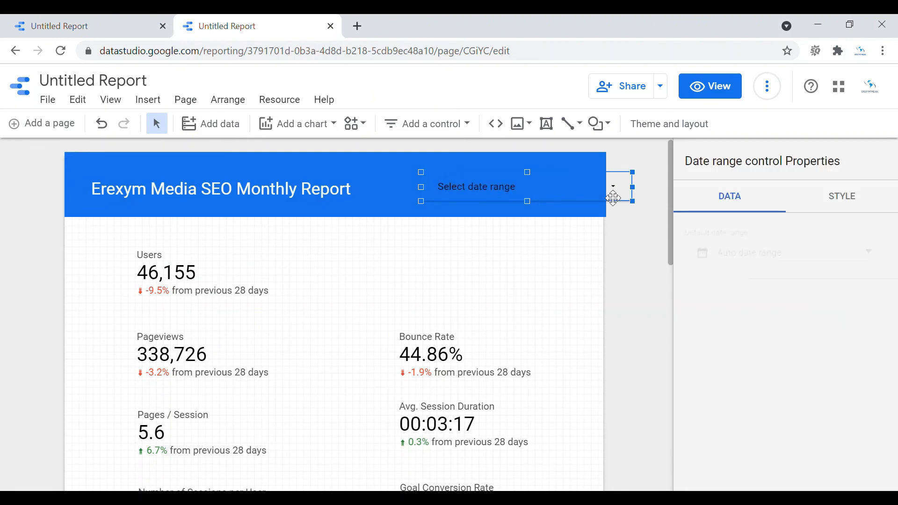
left_click_drag(635, 189, 574, 193)
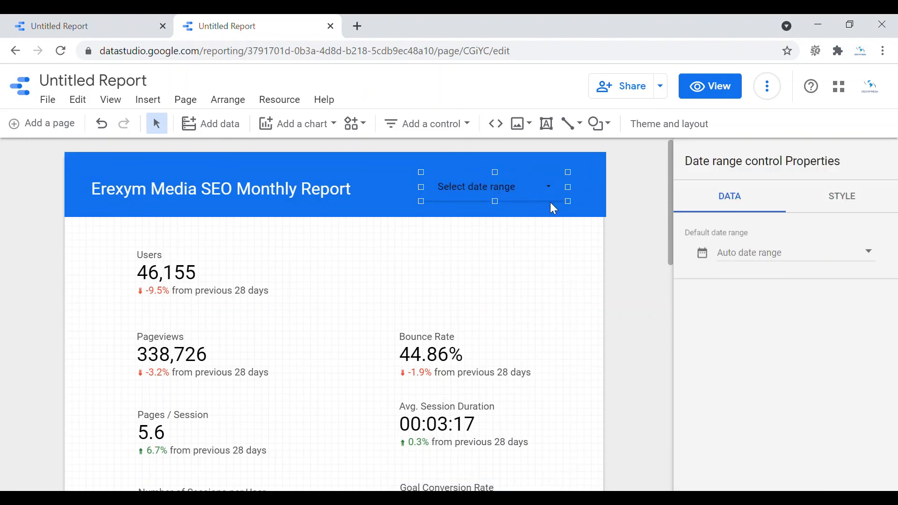
left_click(638, 233)
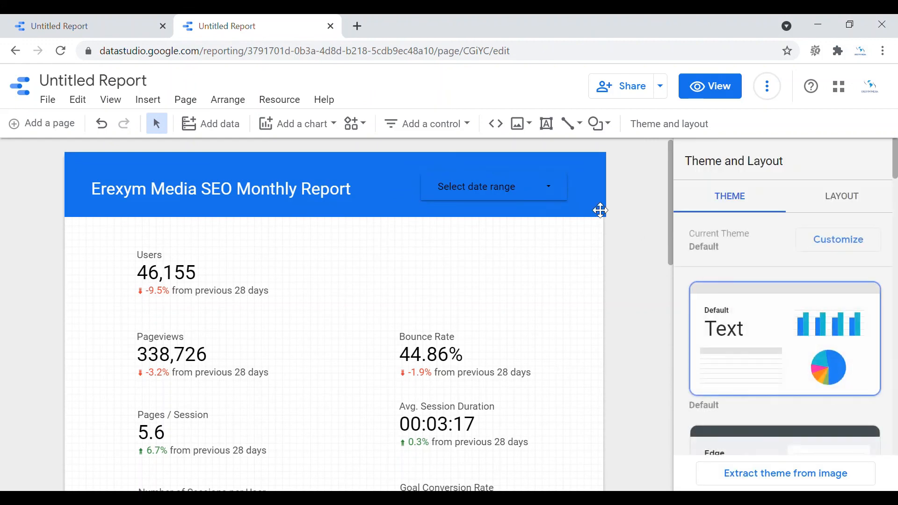
Set the date range control's default date range to This quarter and apply it
left_click(555, 194)
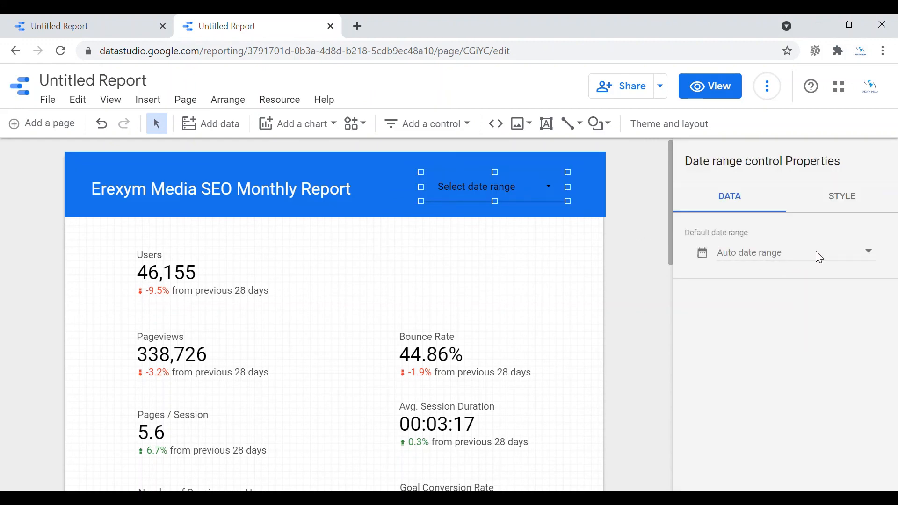
left_click(844, 254)
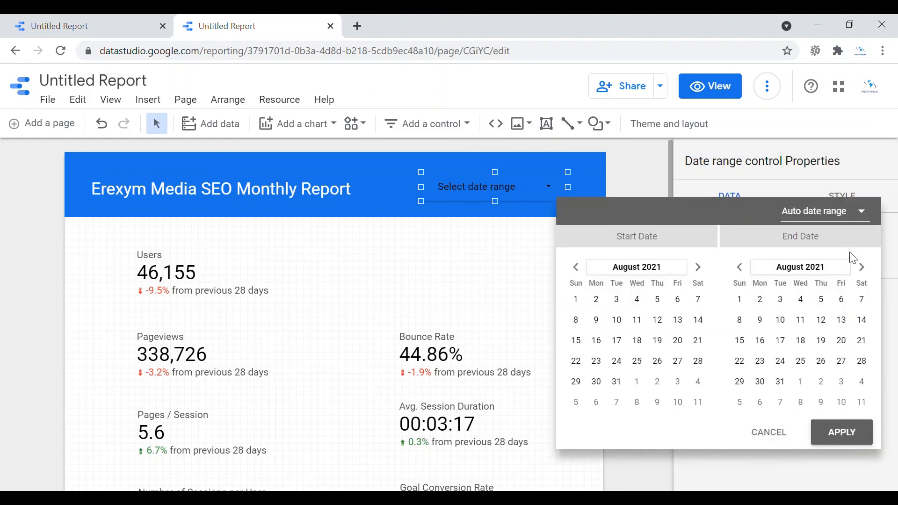
left_click(863, 211)
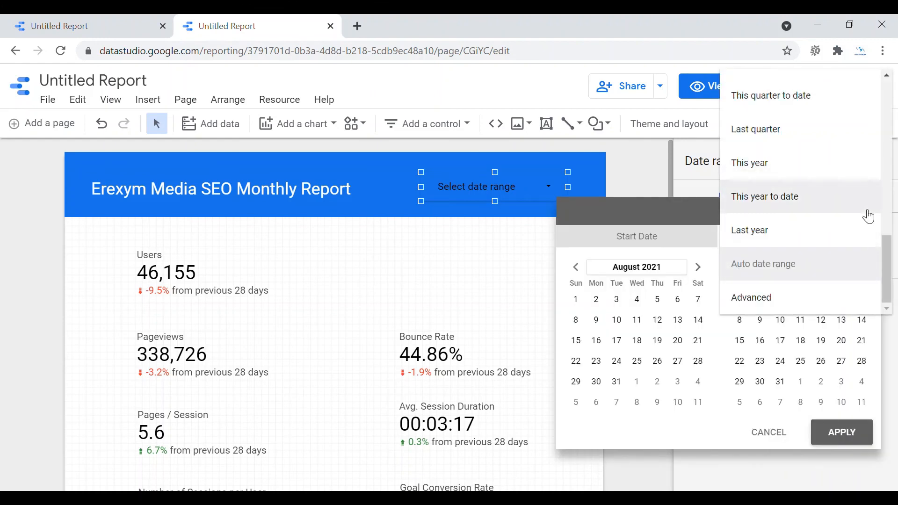
left_click_drag(884, 251, 885, 220)
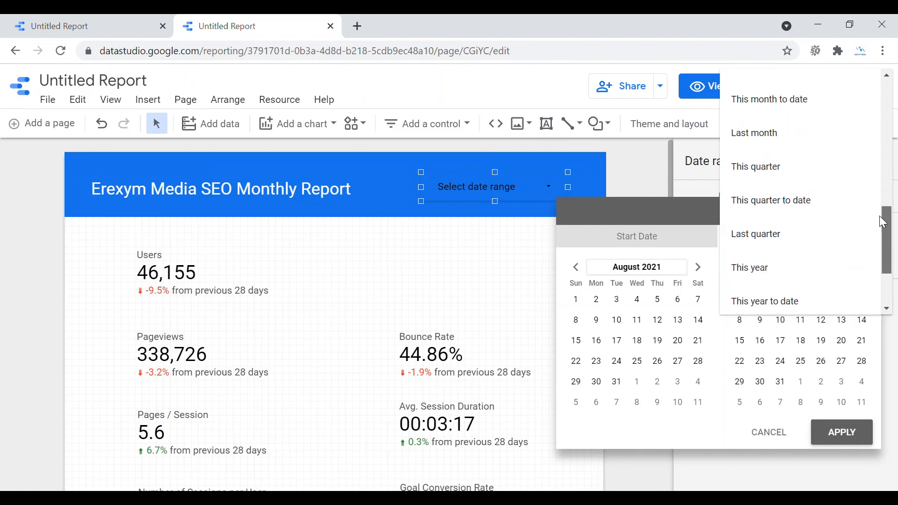
left_click(777, 169)
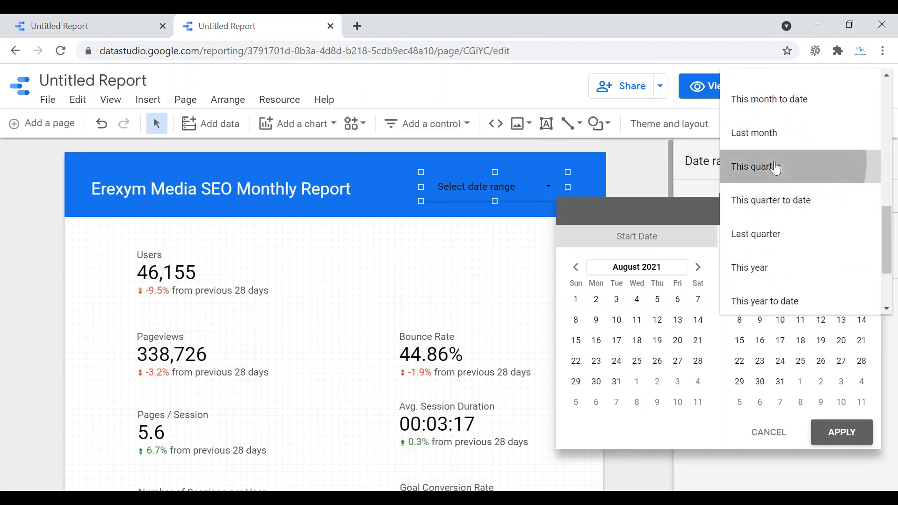
left_click(850, 438)
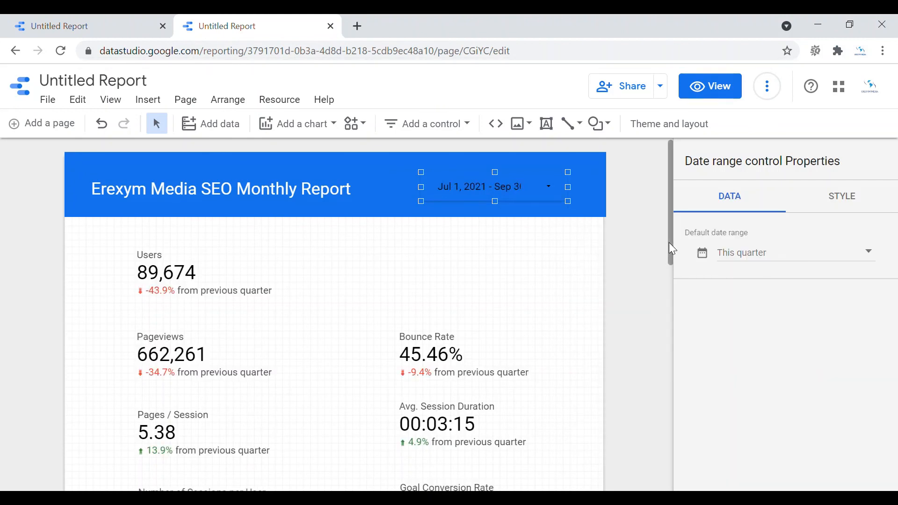
left_click_drag(670, 244, 653, 234)
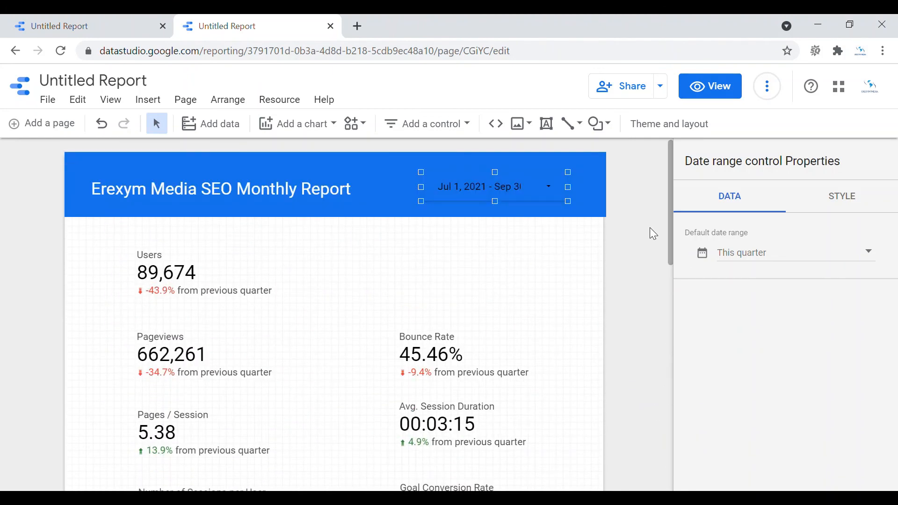
Switch the report to view mode and review it from the header down to the Keyword table
left_click(719, 96)
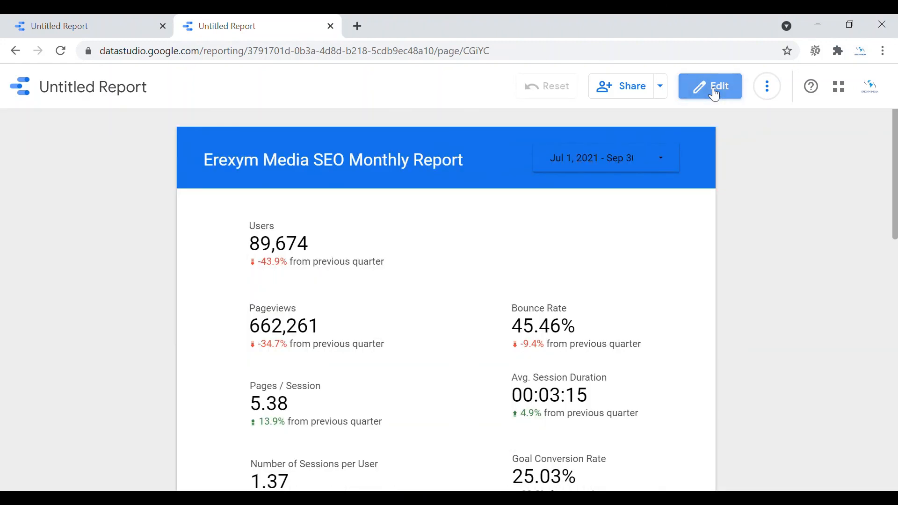
scroll(895, 256, "down", 2)
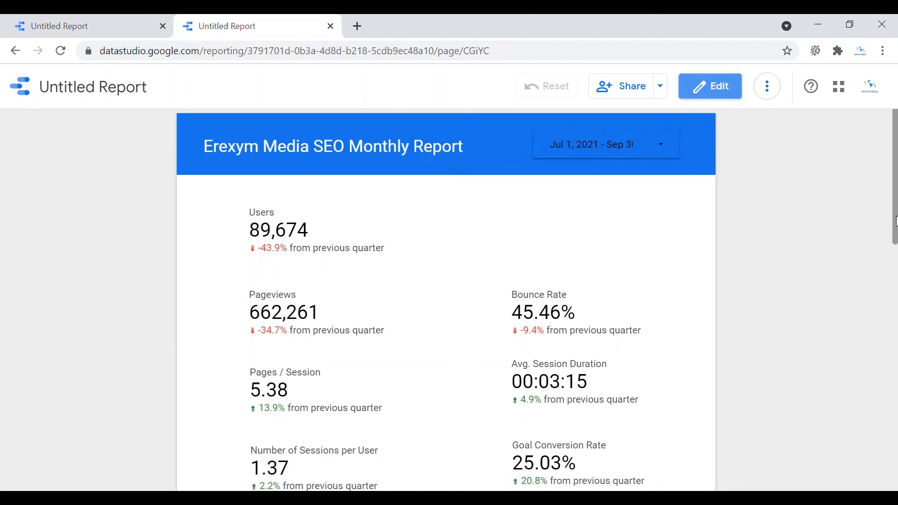
left_click_drag(895, 256, 862, 209)
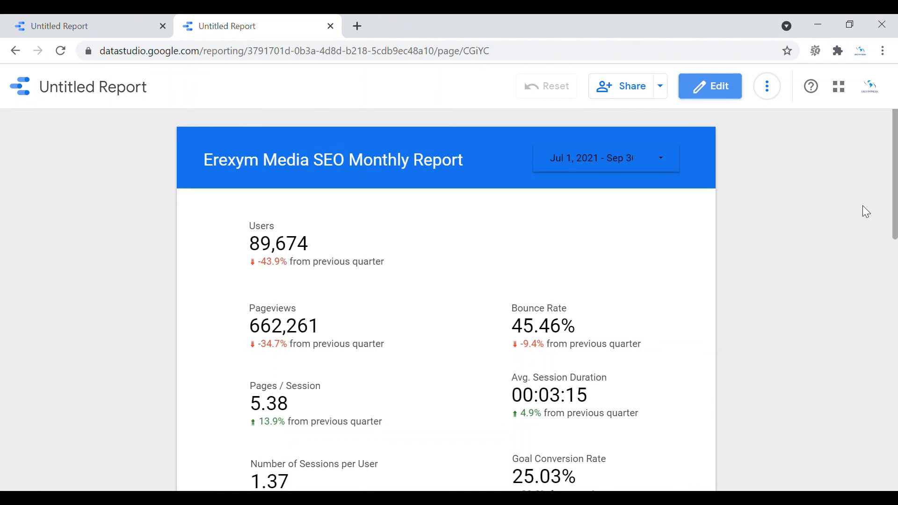
left_click_drag(895, 253, 896, 468)
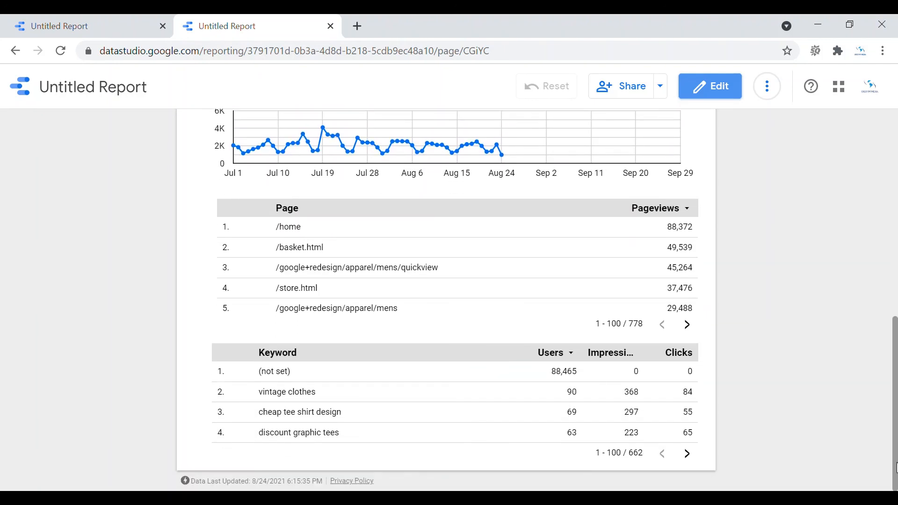